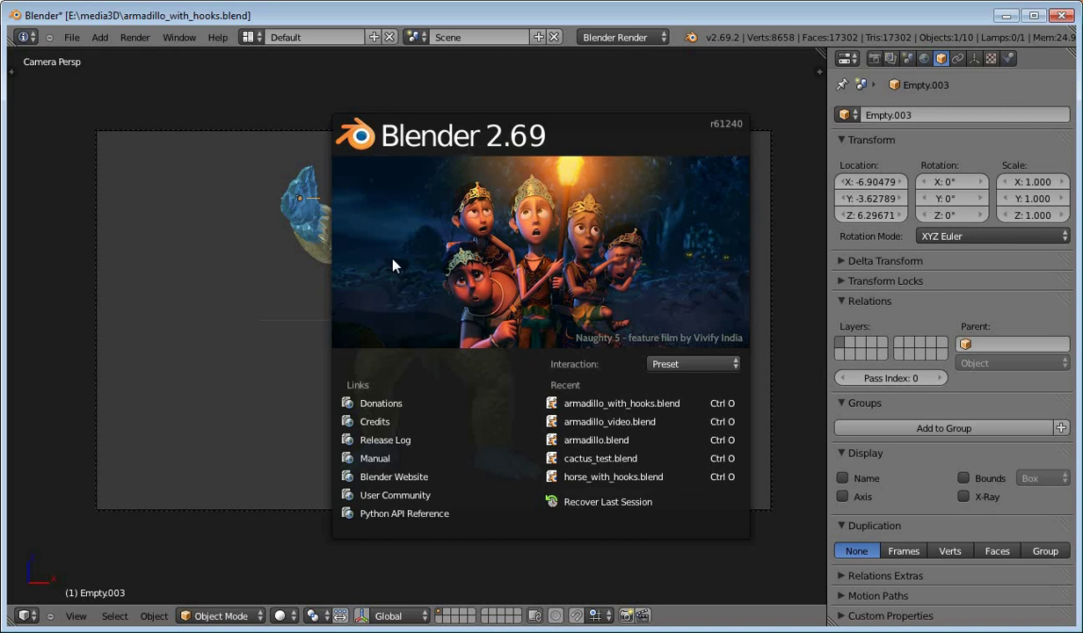
Dismiss the splash screen and move the foot hook Empty.001 outward and up to about X 8.48, Z -4.74.
click(394, 323)
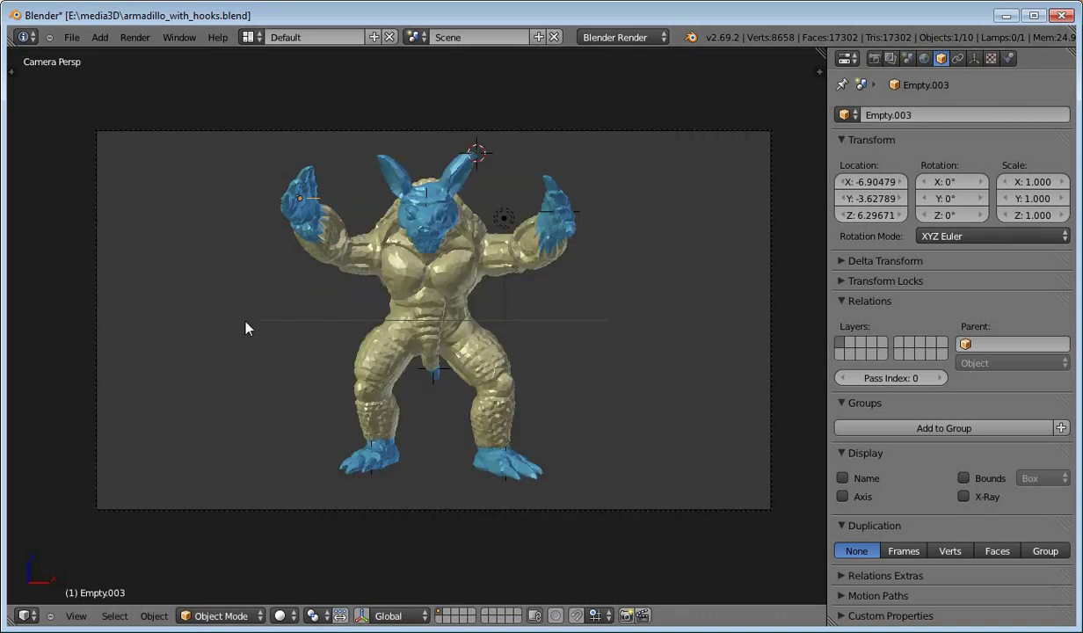
click(443, 308)
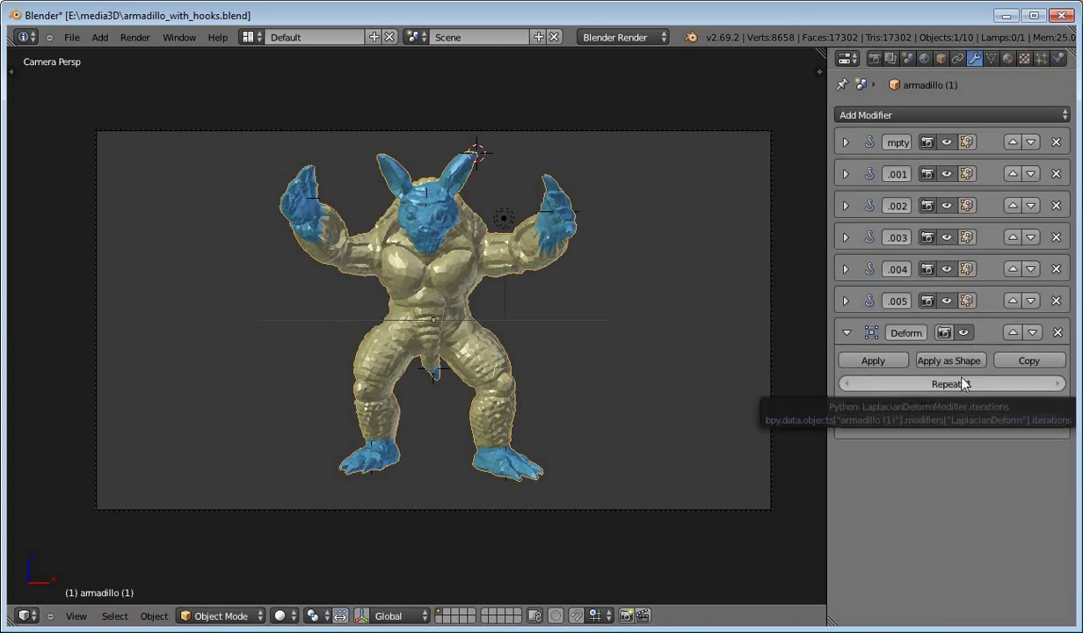
right_click(508, 489)
key(g)
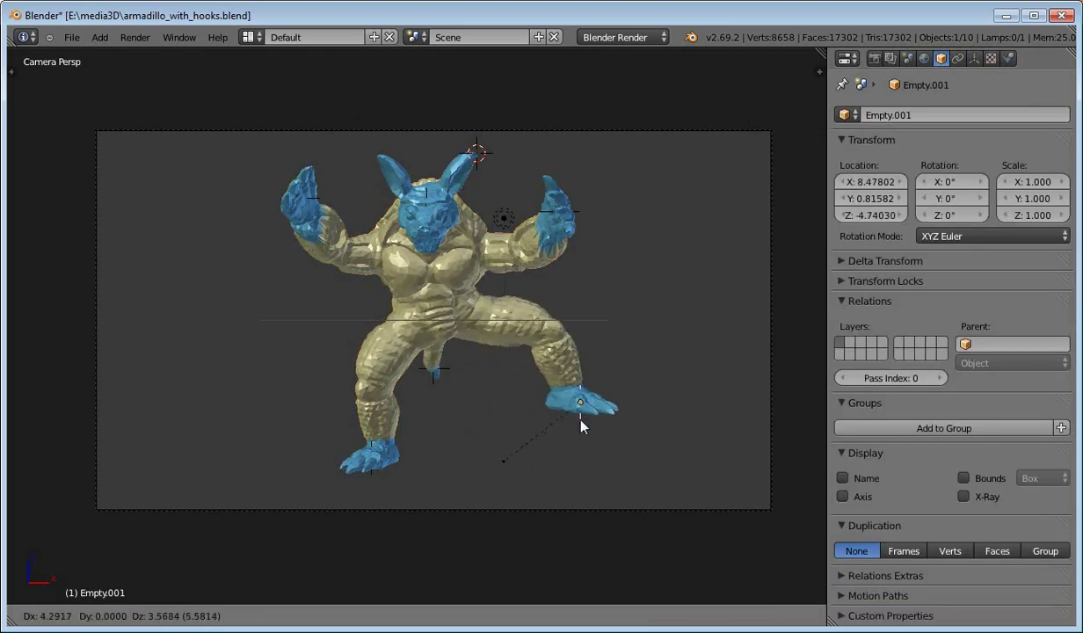
click(580, 426)
Move the other foot's hook, Empty, up and outward to about X -4.77, Z -4.00.
right_click(360, 459)
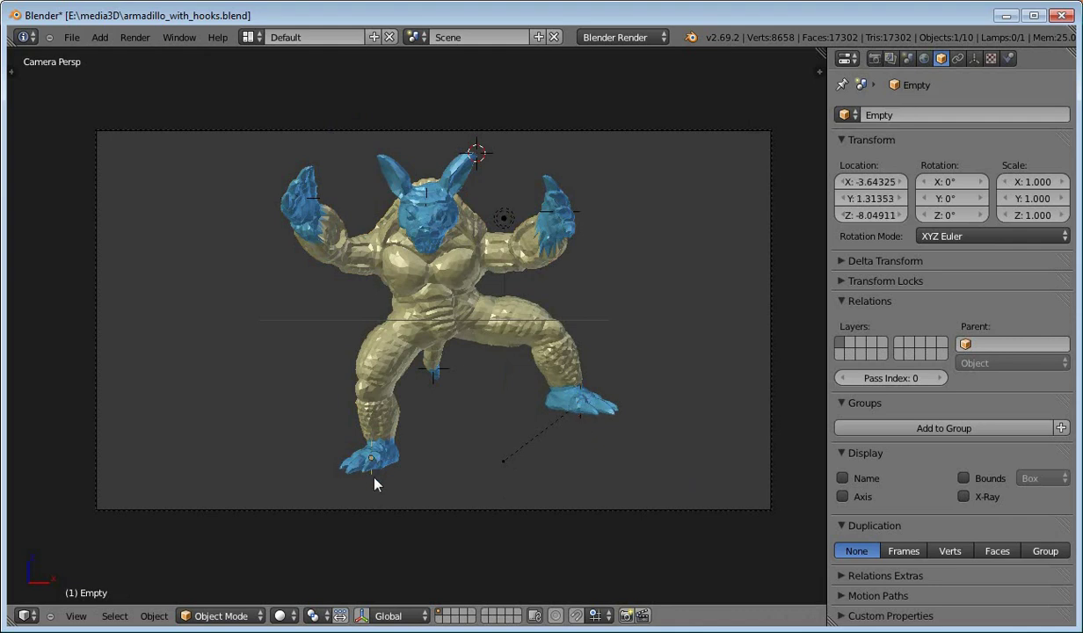
key(g)
click(336, 337)
Raise the hand hook Empty.003 to about X -5.87, Z 7.85, and lower the opposite hand's hook Empty.002.
right_click(312, 194)
key(g)
click(455, 217)
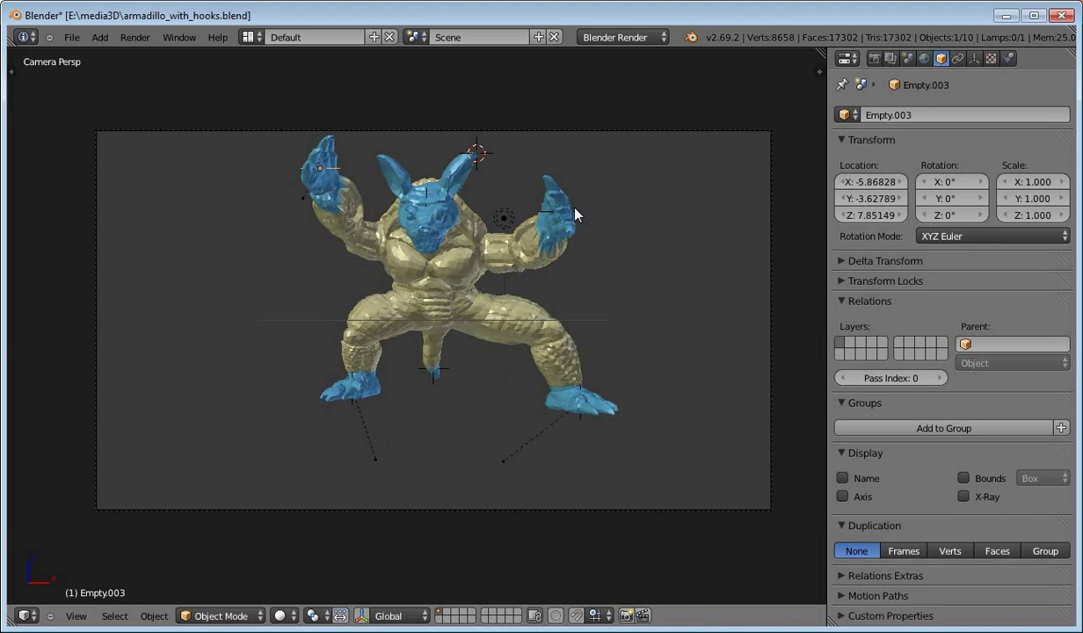
right_click(576, 213)
right_click(580, 219)
key(g)
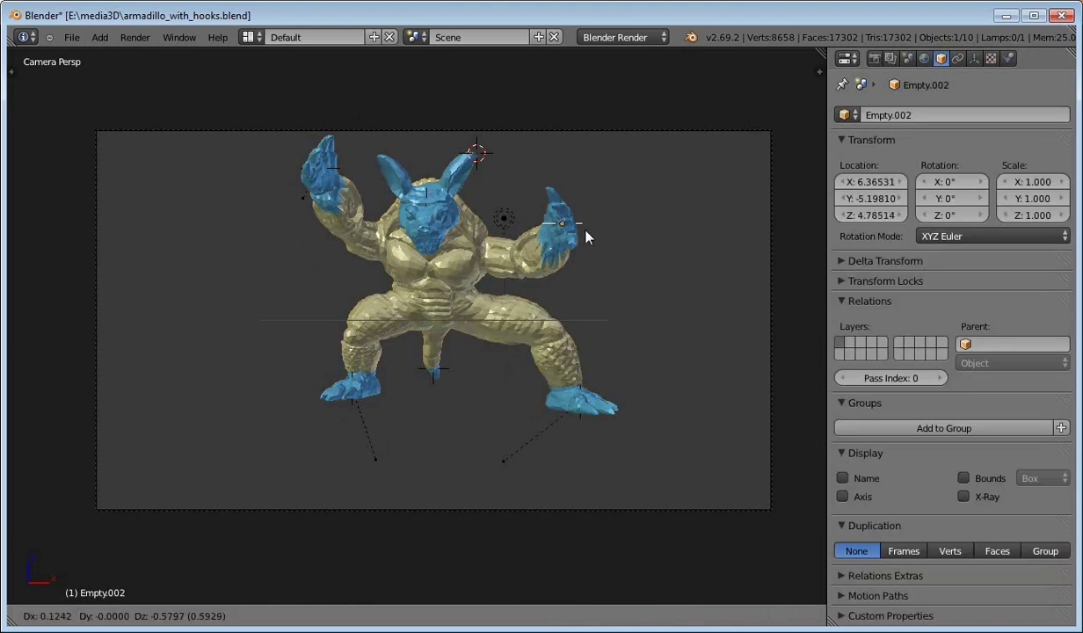
click(561, 292)
Rotate the foot hook Empty to about 70.7° around Y and move it outward to about X -9.84, Z -3.71.
right_click(352, 415)
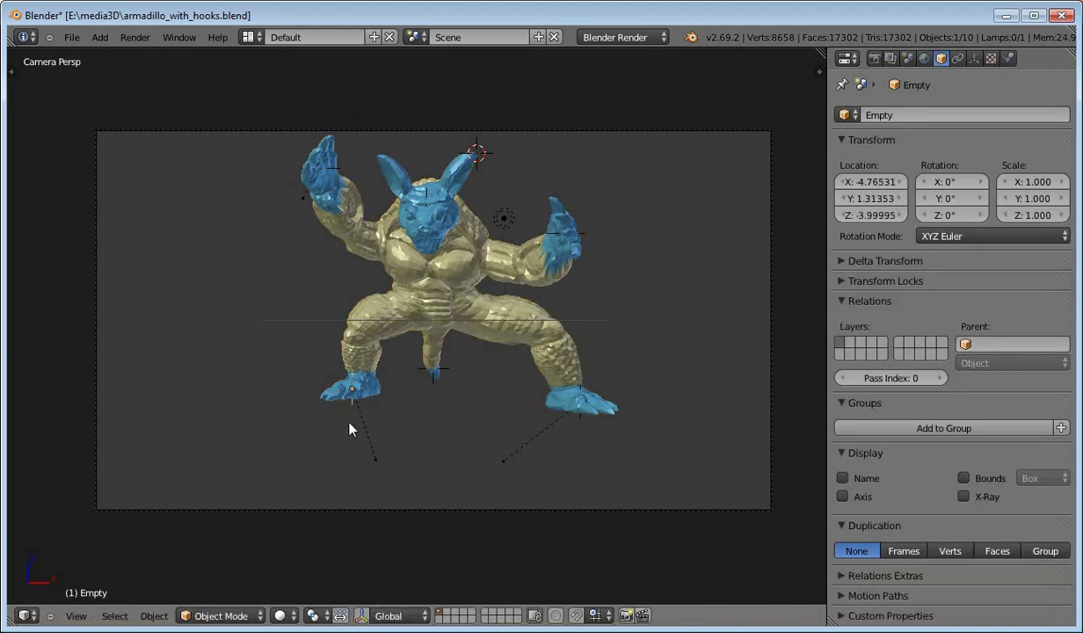
key(r)
click(303, 409)
key(g)
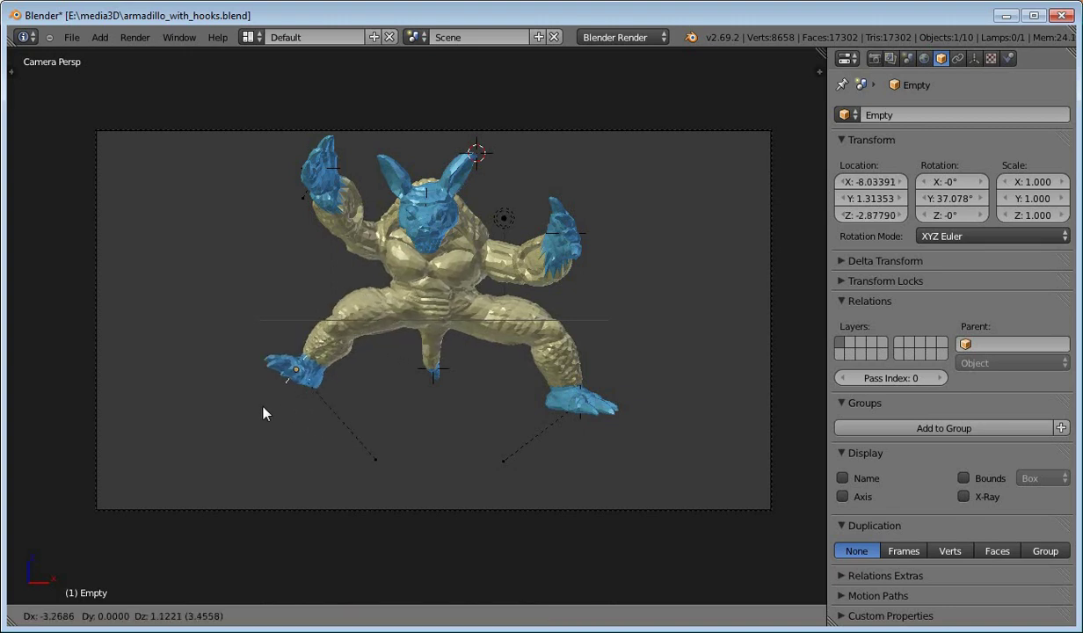
click(253, 402)
key(r)
click(190, 373)
key(g)
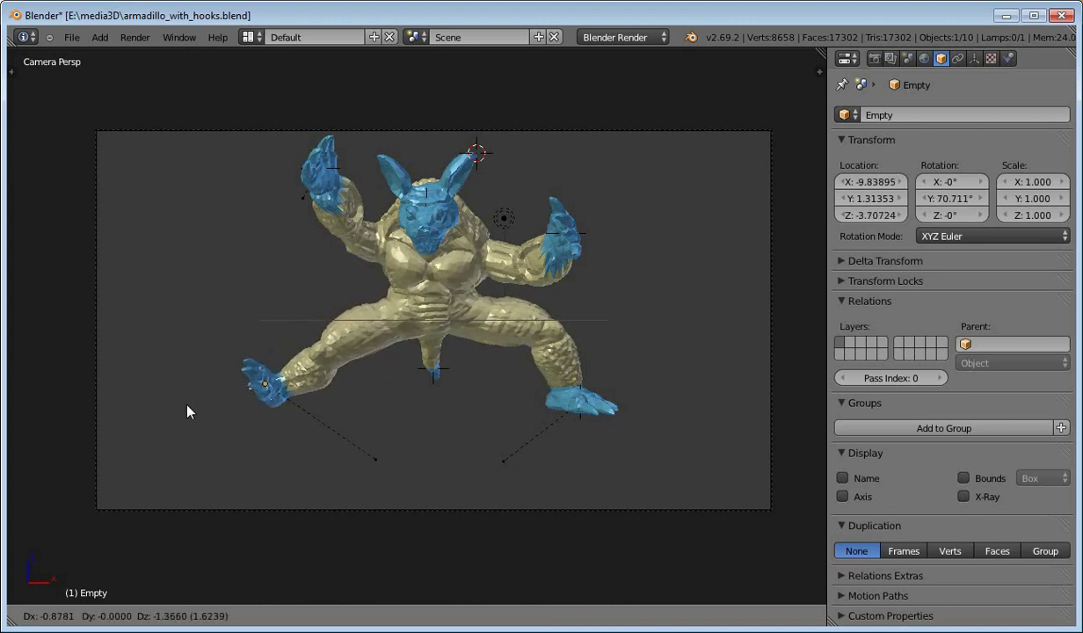
click(187, 412)
Leave the camera view and isolate the small separate mesh at the armadillo's ear tip in local view.
key(KP_0)
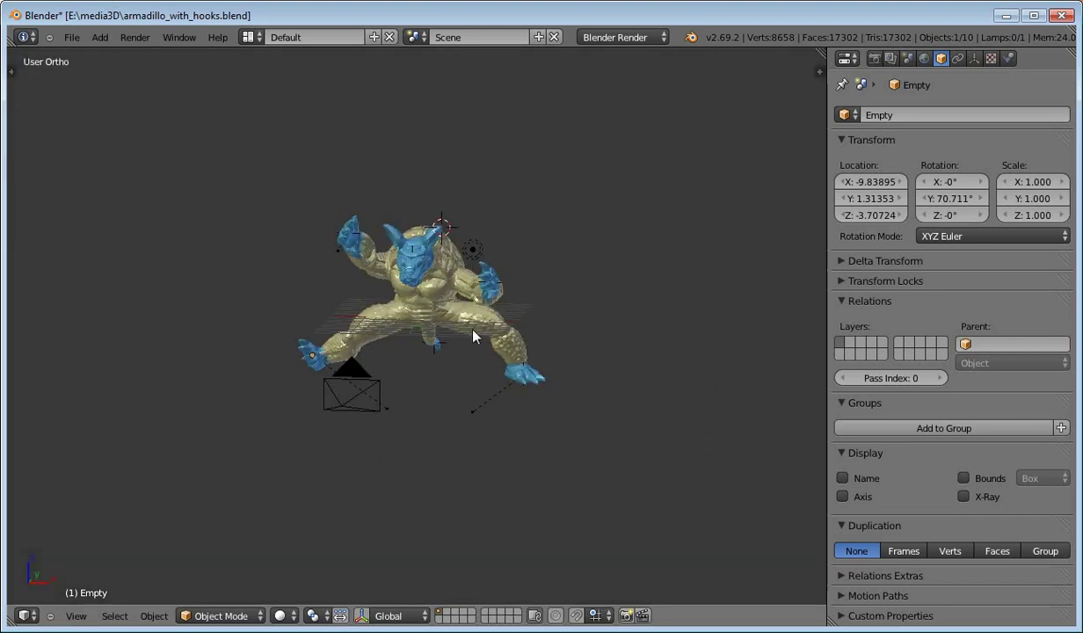
middle_drag(528, 332, 428, 379)
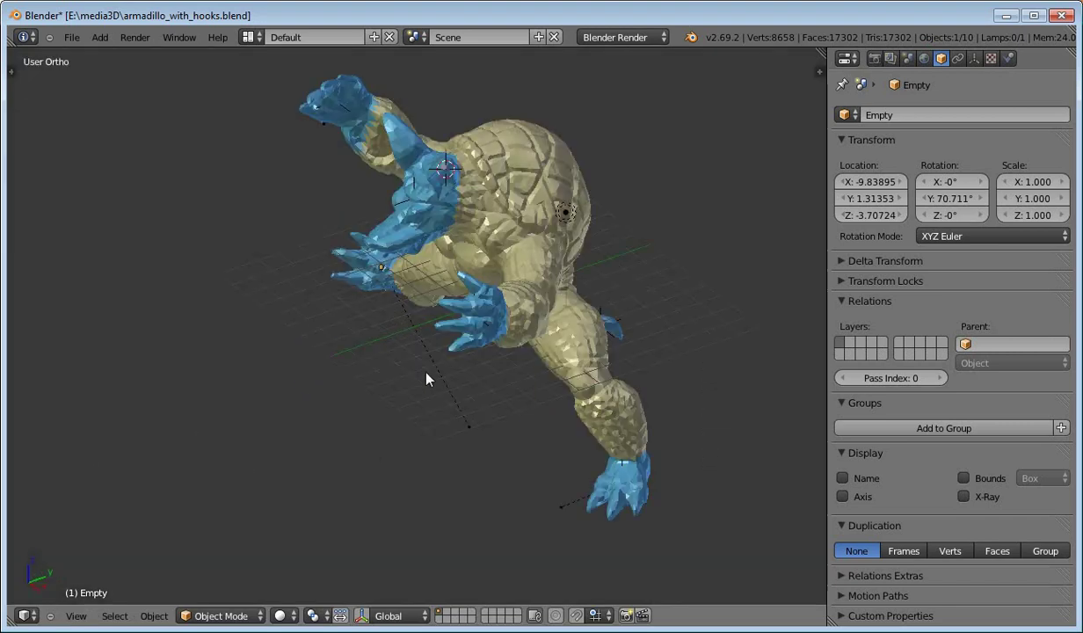
scroll(426, 380, up, 5)
key(KP_Decimal)
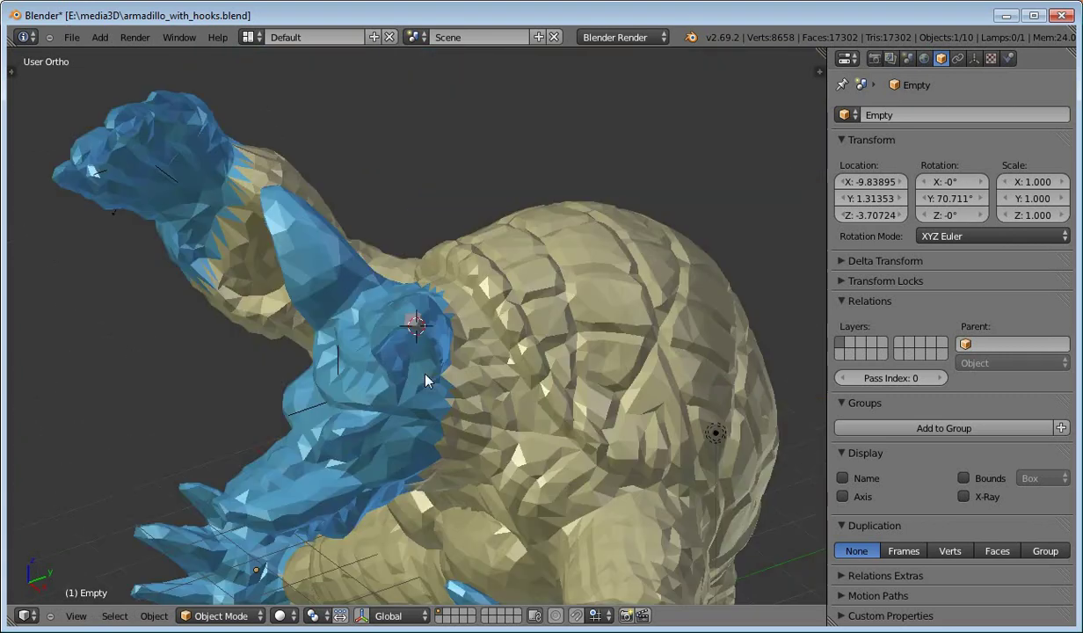
scroll(431, 374, up, 3)
middle_drag(435, 380, 416, 351)
right_click(416, 351)
key(KP_Divide)
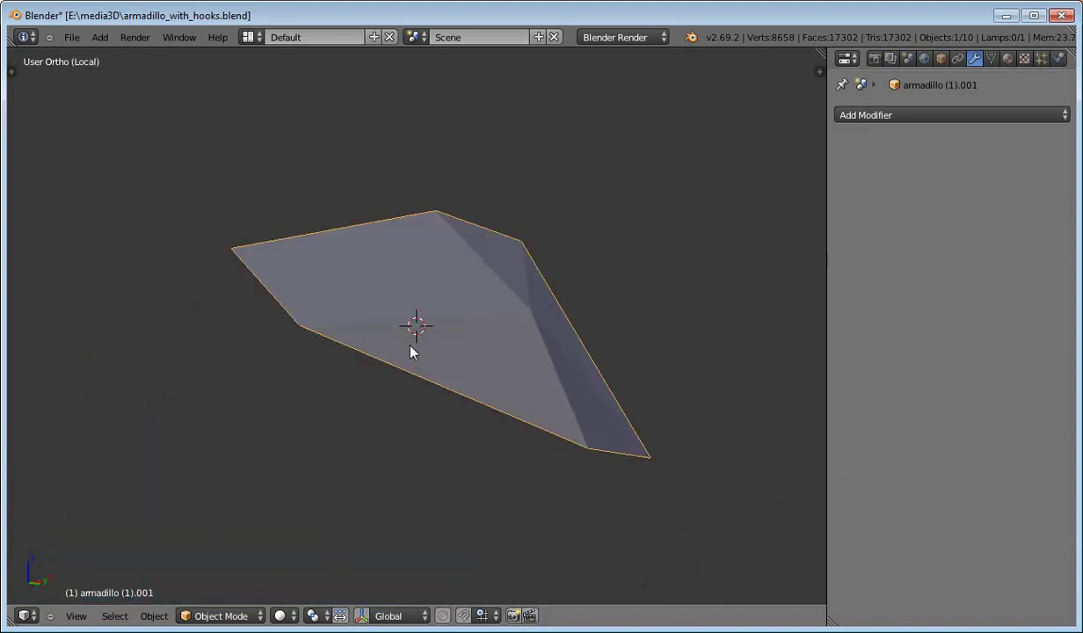
Open the isolated mesh for editing in wireframe and select its outer boundary edge loop.
key(Tab)
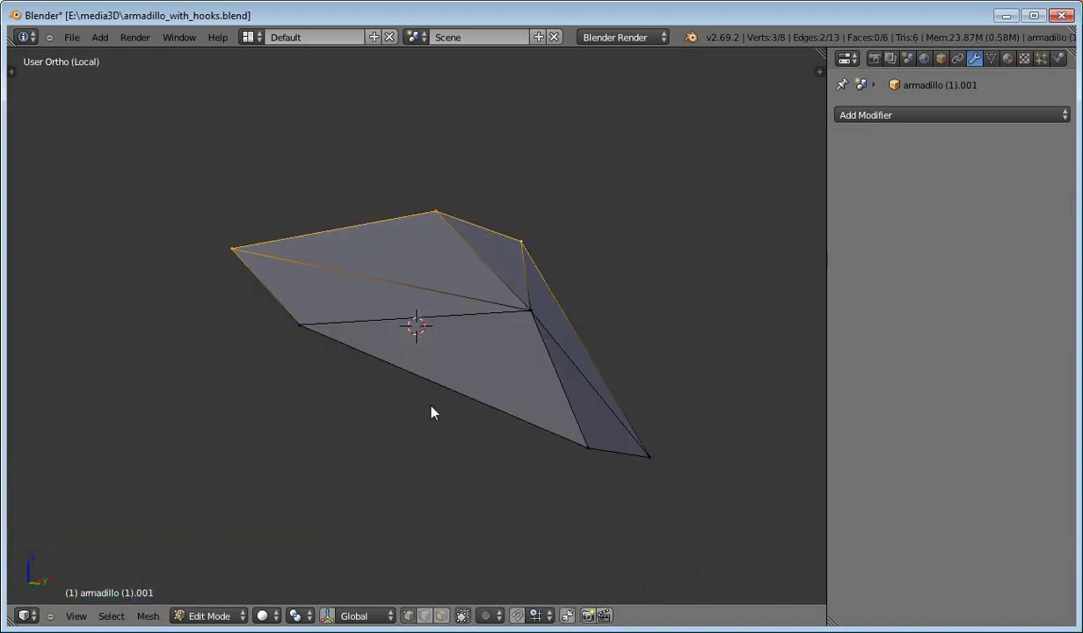
key(z)
middle_drag(497, 412, 372, 428)
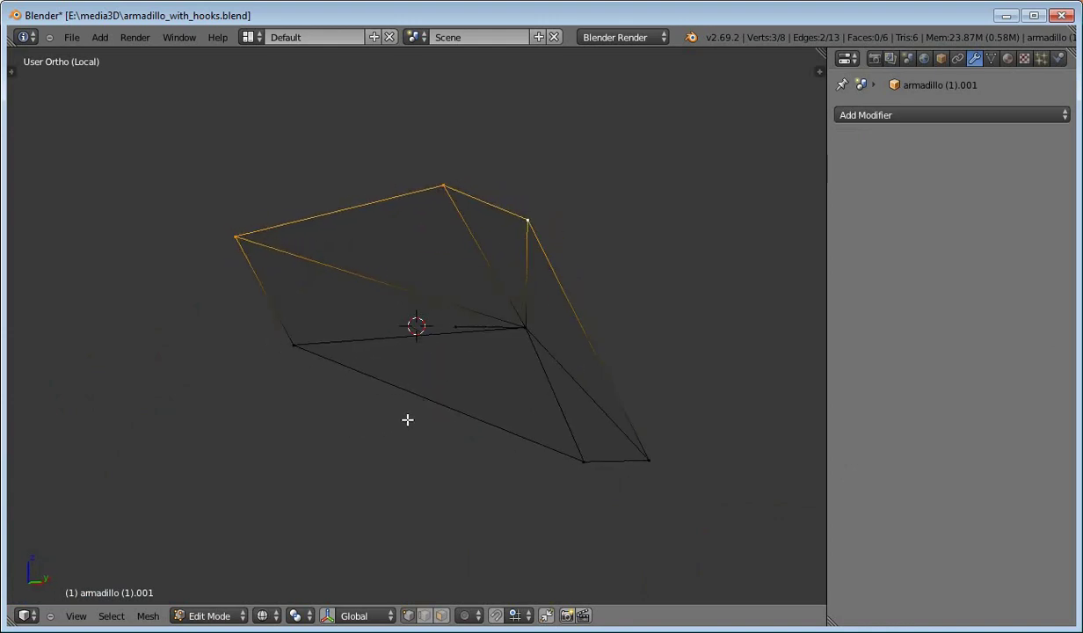
right_click(529, 338)
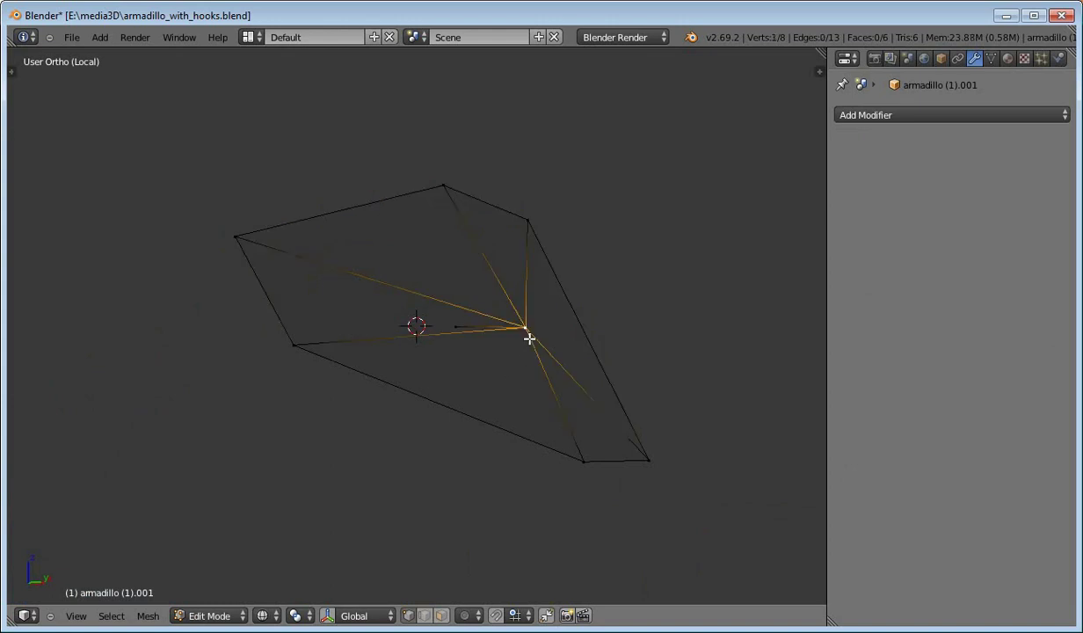
key(a)
key(a)
key(a)
alt+right_click(513, 420)
key(a)
alt+right_click(511, 433)
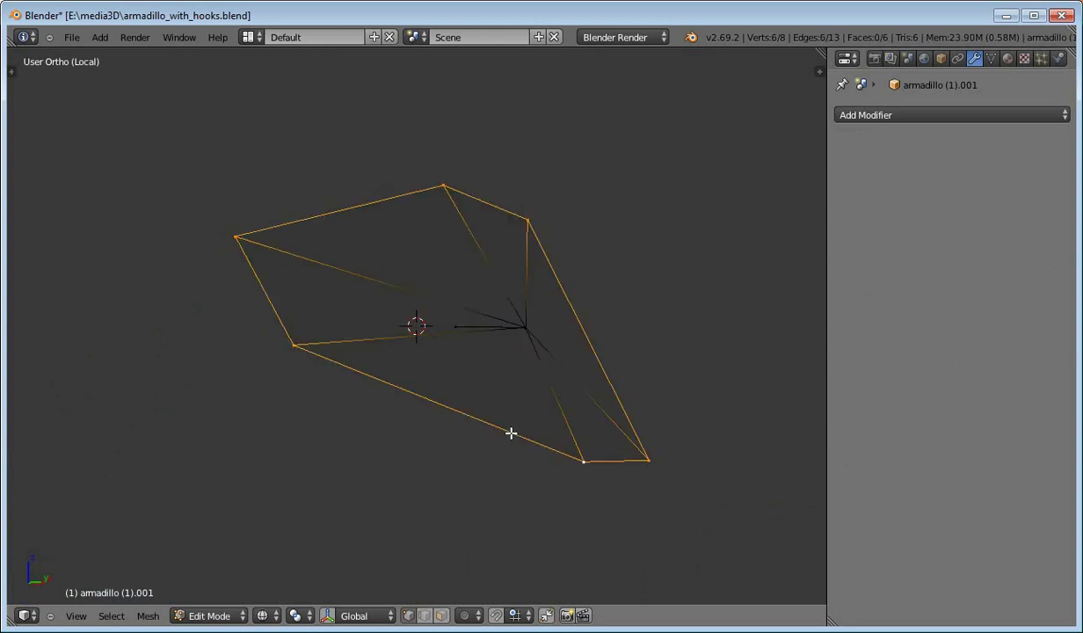
Try a free trackball rotation of the selected boundary loop, then undo it.
key(r)
key(r)
click(565, 302)
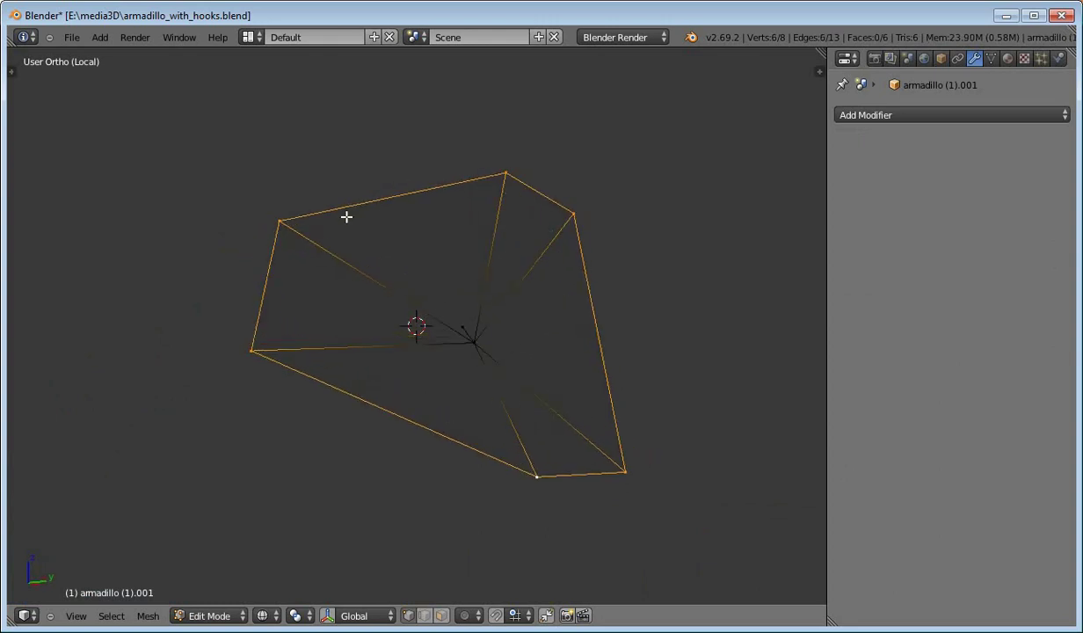
key(ctrl+z)
Select the loose edge at the central vertex in edge selection mode and inspect it from several angles.
right_click(552, 343)
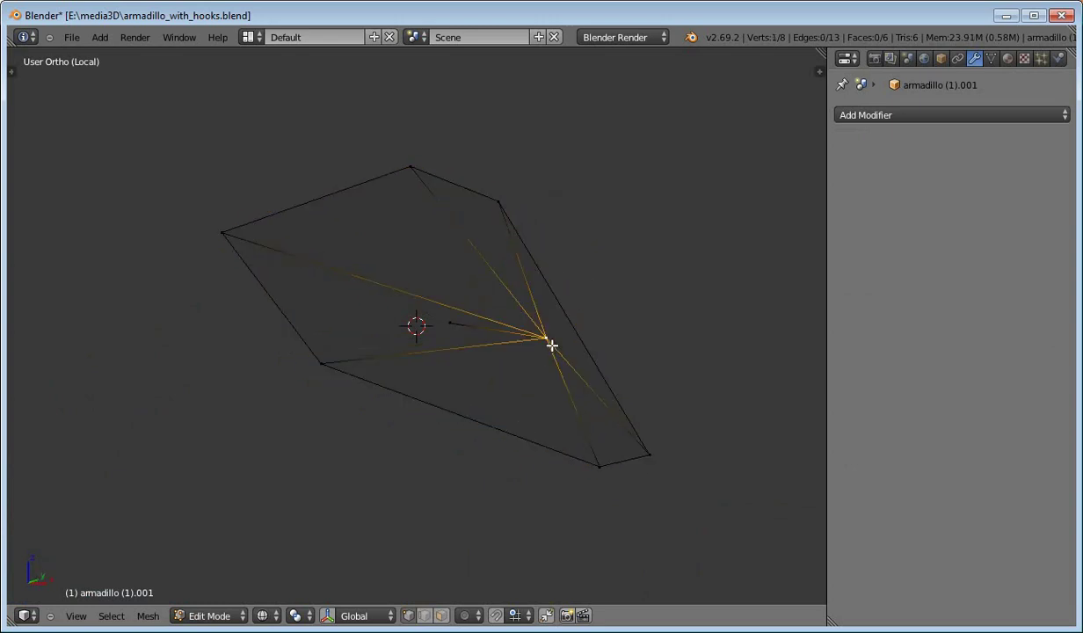
key(ctrl+Tab)
click(516, 349)
right_click(472, 342)
mouse_move(471, 341)
middle_down()
mouse_move(464, 377)
mouse_move(496, 337)
mouse_move(561, 310)
mouse_move(600, 352)
mouse_move(498, 403)
mouse_move(507, 421)
mouse_move(522, 322)
mouse_move(556, 290)
mouse_move(532, 225)
mouse_move(462, 374)
mouse_move(394, 397)
mouse_move(387, 430)
mouse_move(513, 423)
mouse_move(524, 328)
mouse_move(470, 382)
mouse_move(449, 431)
mouse_move(412, 446)
mouse_move(484, 381)
mouse_move(488, 333)
middle_up()
middle_drag(479, 406, 426, 454)
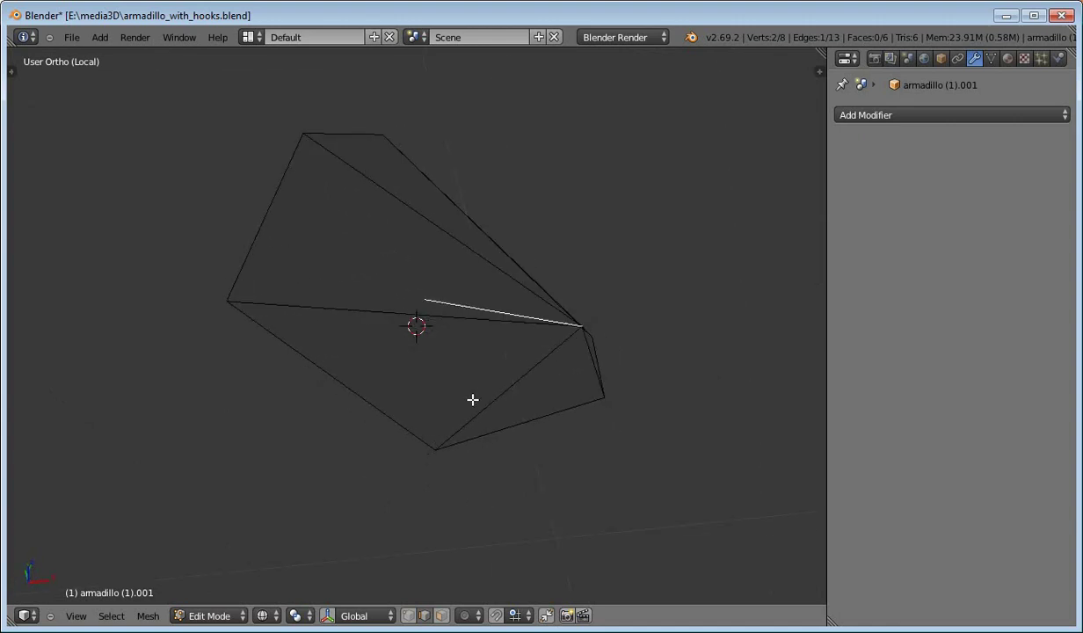
middle_drag(494, 385, 463, 378)
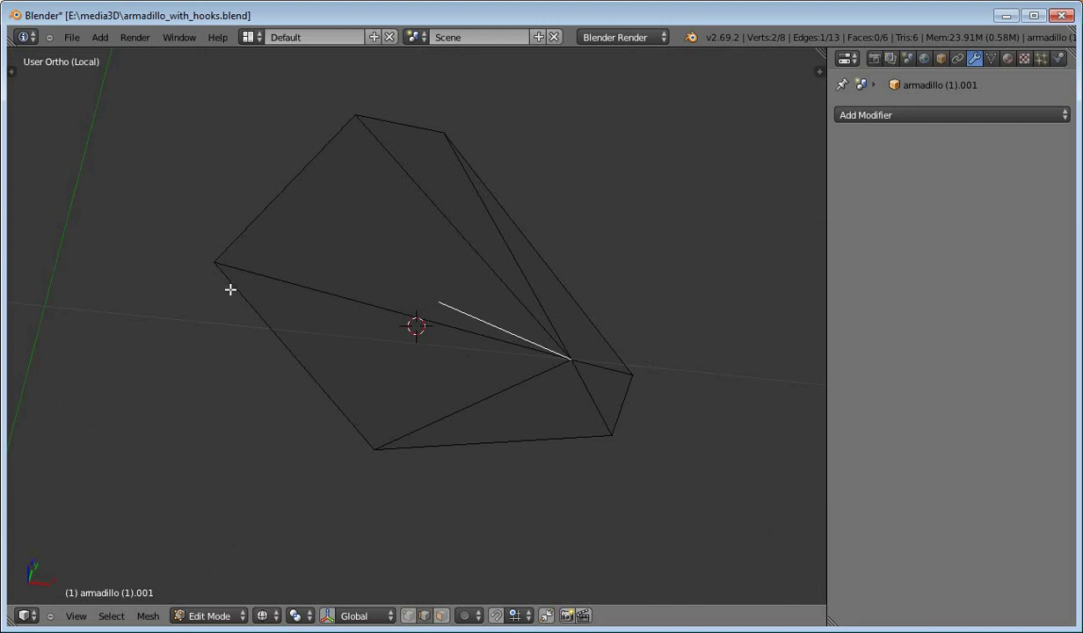
Switch to vertex selection and move the central vertex shared by all the triangles.
key(ctrl+Tab)
key(1)
right_click(572, 362)
key(g)
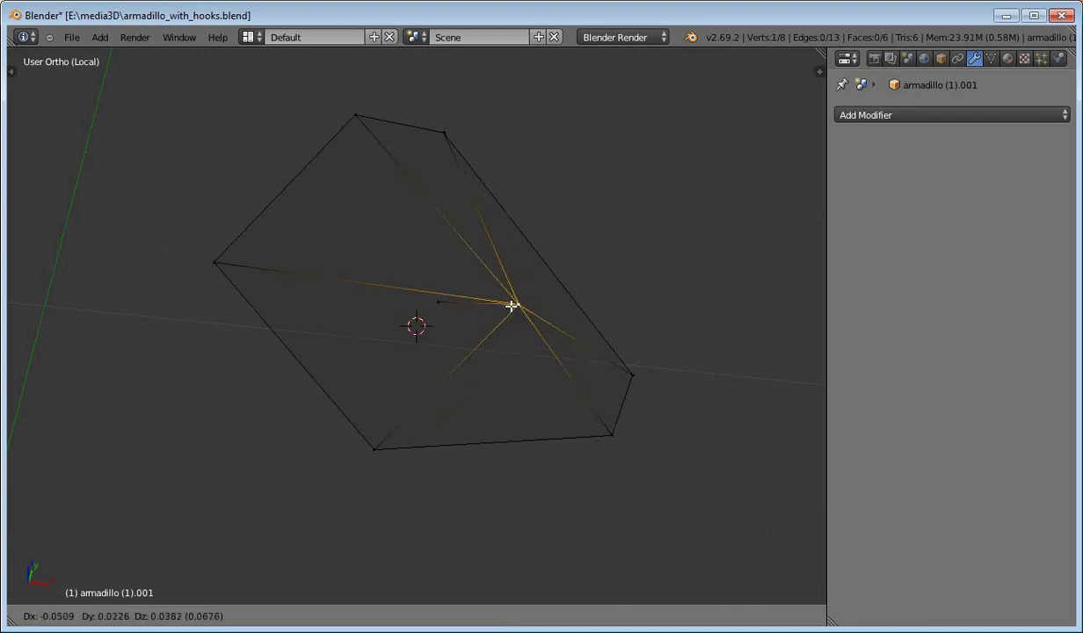
key(Escape)
middle_drag(577, 394, 548, 450)
key(g)
click(536, 341)
Select the six outer boundary vertices of the small mesh and move them together.
right_click(446, 492)
shift+right_click(609, 427)
shift+right_click(633, 323)
shift+right_click(457, 126)
shift+right_click(368, 120)
shift+right_click(222, 265)
key(g)
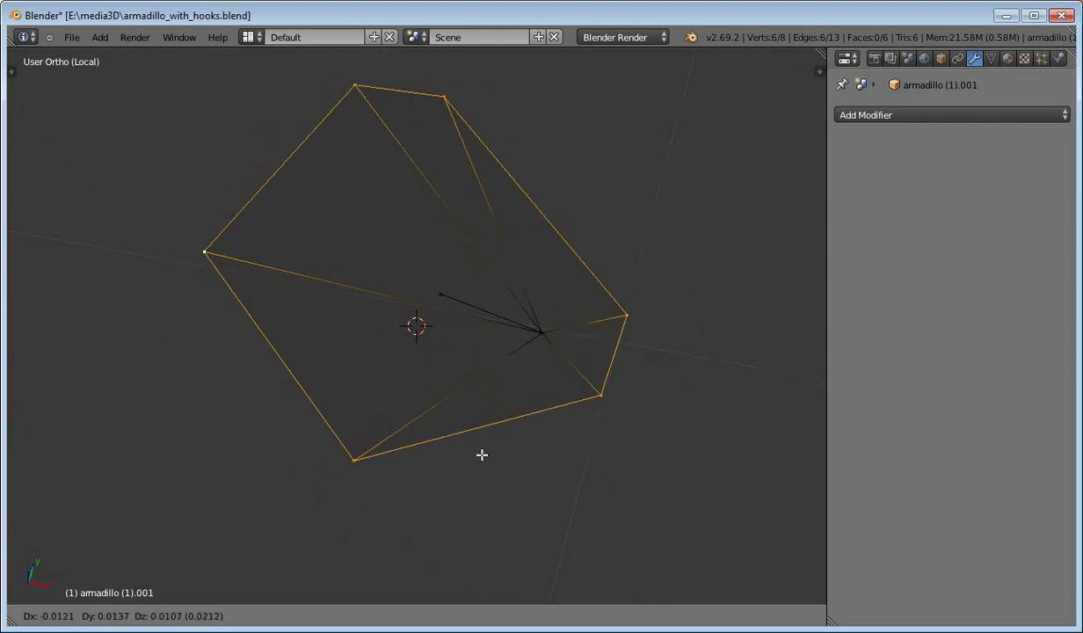
click(454, 485)
Switch to edge selection, select the loose inner edge and examine how it attaches to the mesh.
middle_drag(455, 485, 391, 464)
key(ctrl+Tab)
click(453, 321)
right_click(466, 314)
middle_drag(463, 430, 477, 358)
middle_drag(457, 403, 544, 356)
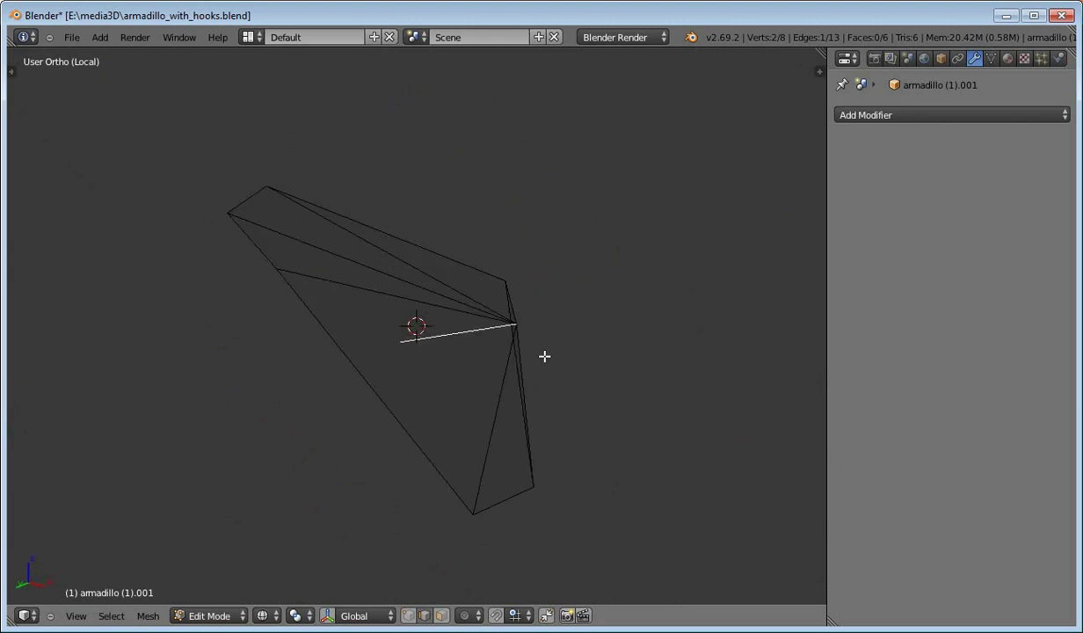
Exit local view and edit mode, return to the camera view and select the armadillo body.
key(KP_Divide)
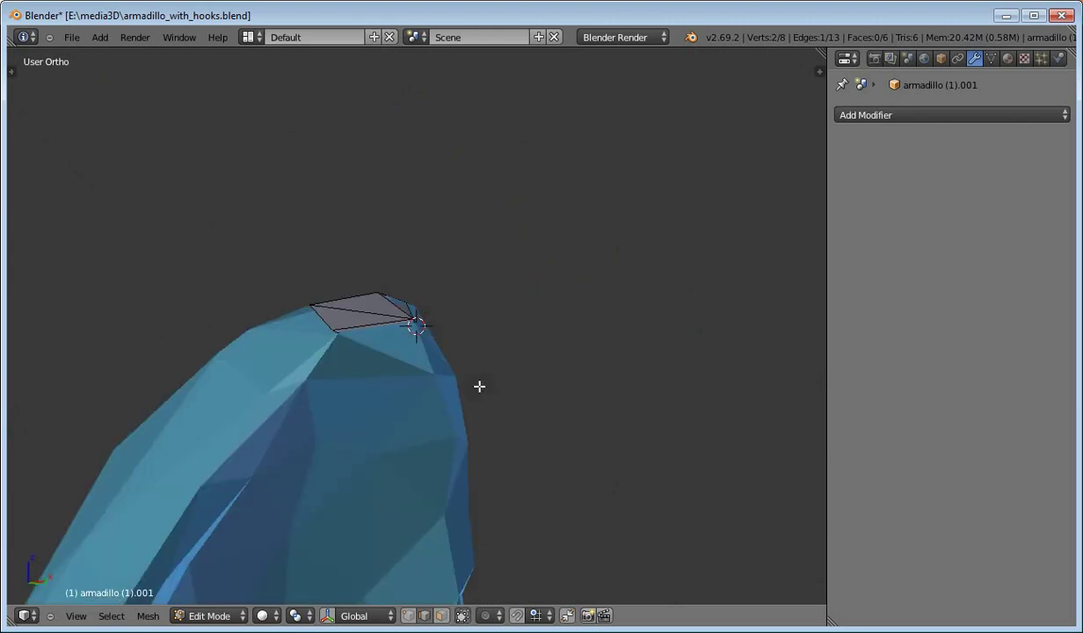
scroll(480, 386, down, 6)
key(KP_0)
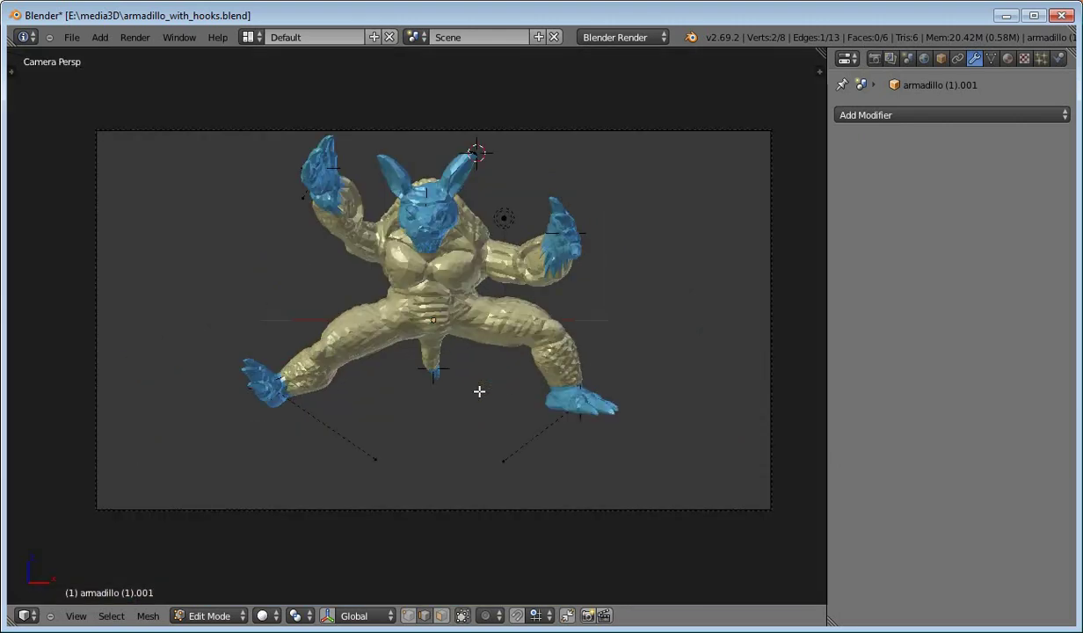
key(Tab)
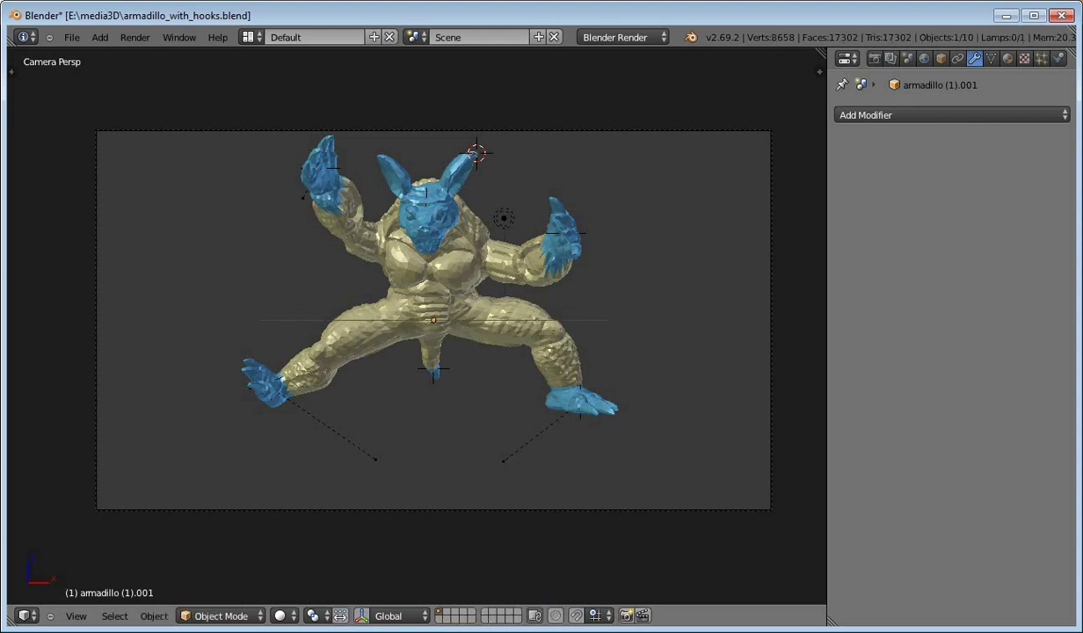
right_click(474, 342)
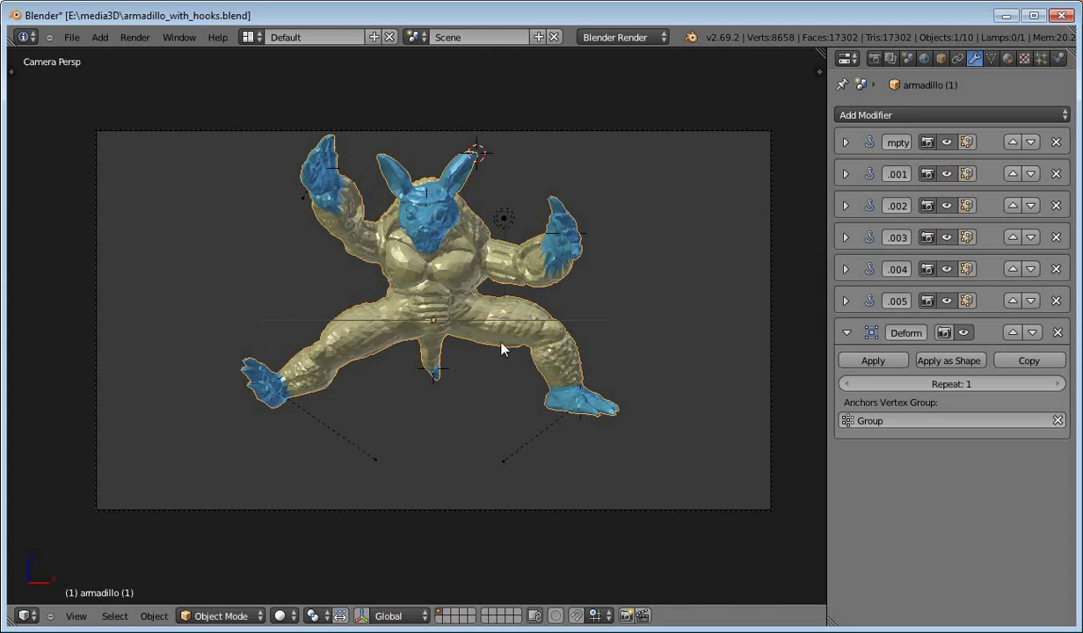
Open the armadillo mesh for editing, select all vertices of the vertex group Group and view them outside the camera.
key(Tab)
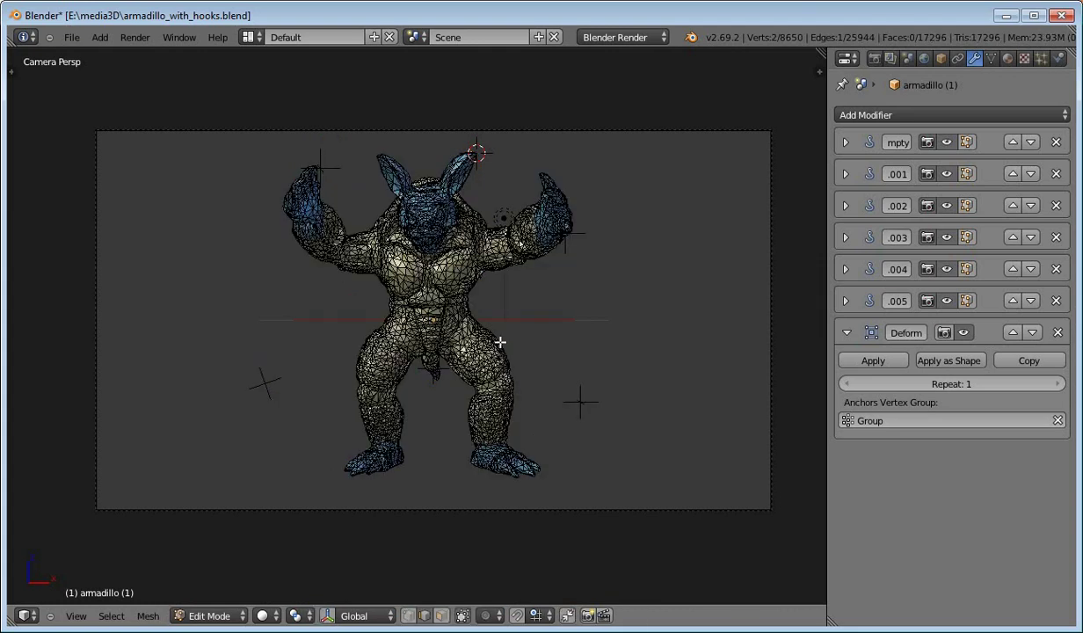
click(992, 58)
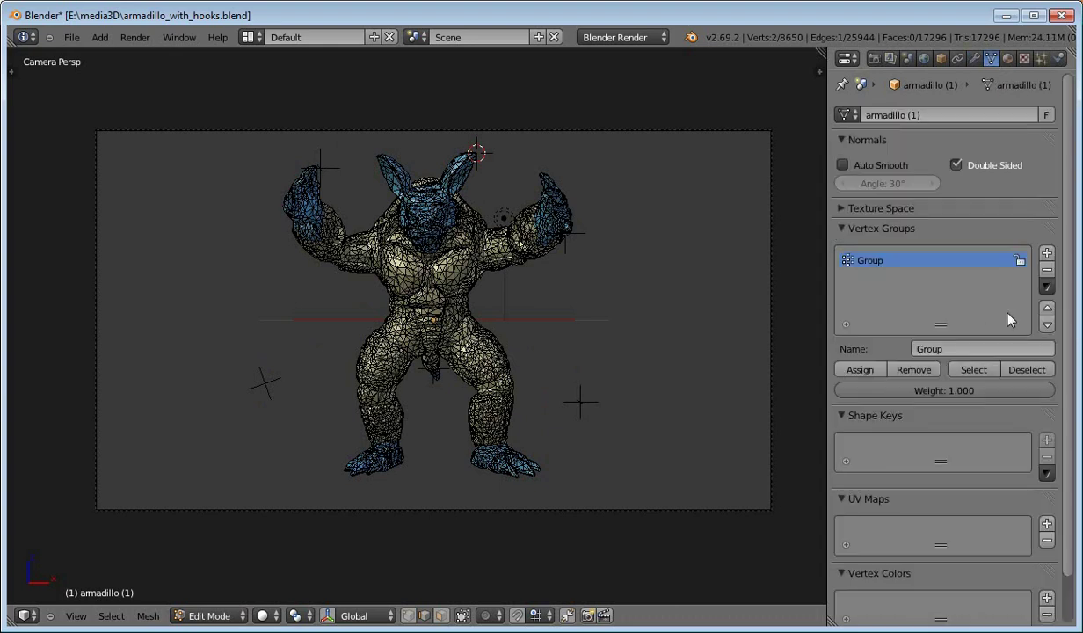
click(857, 369)
middle_drag(565, 348, 554, 409)
scroll(405, 353, up, 3)
scroll(405, 353, up, 1)
middle_drag(483, 406, 431, 387)
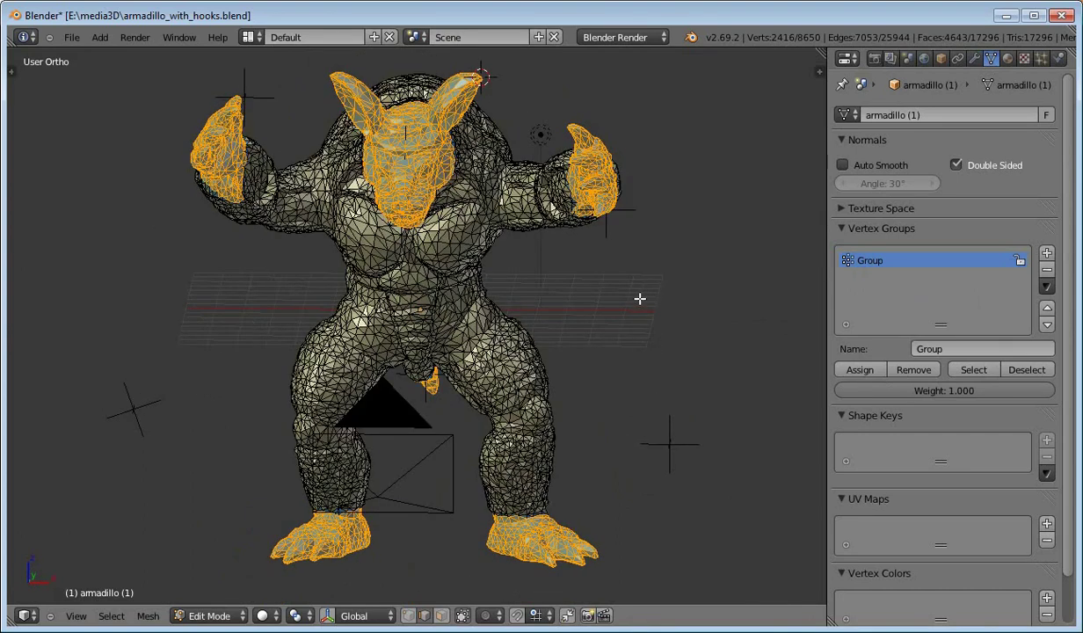
middle_drag(563, 459, 510, 488)
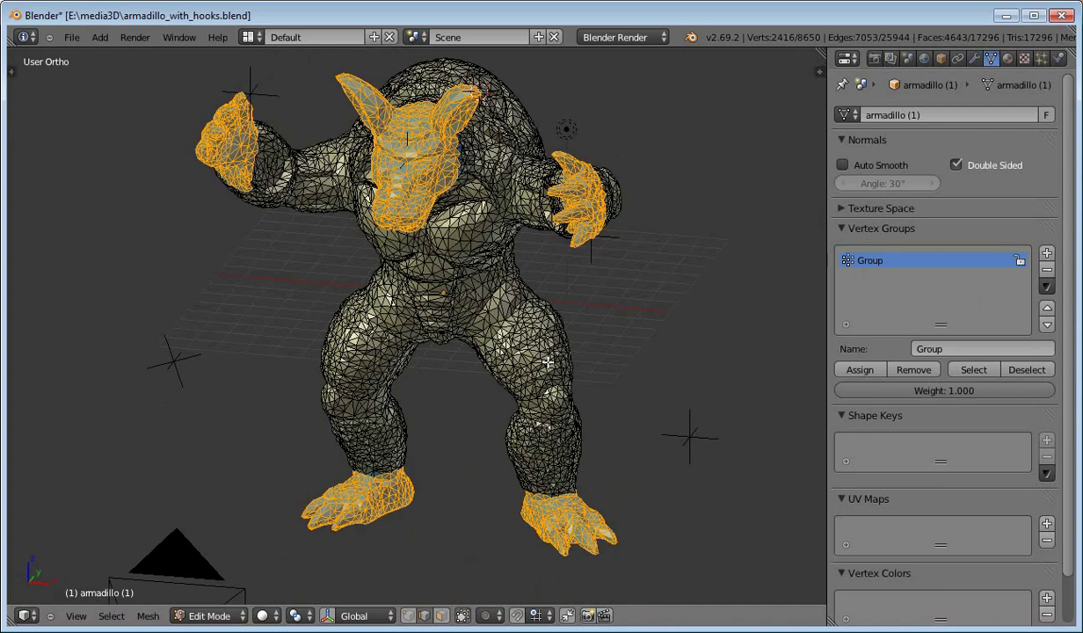
Hide the Laplacian Deform modifier's effect in object mode, then reopen the mesh for editing to view the anchor vertices.
key(Tab)
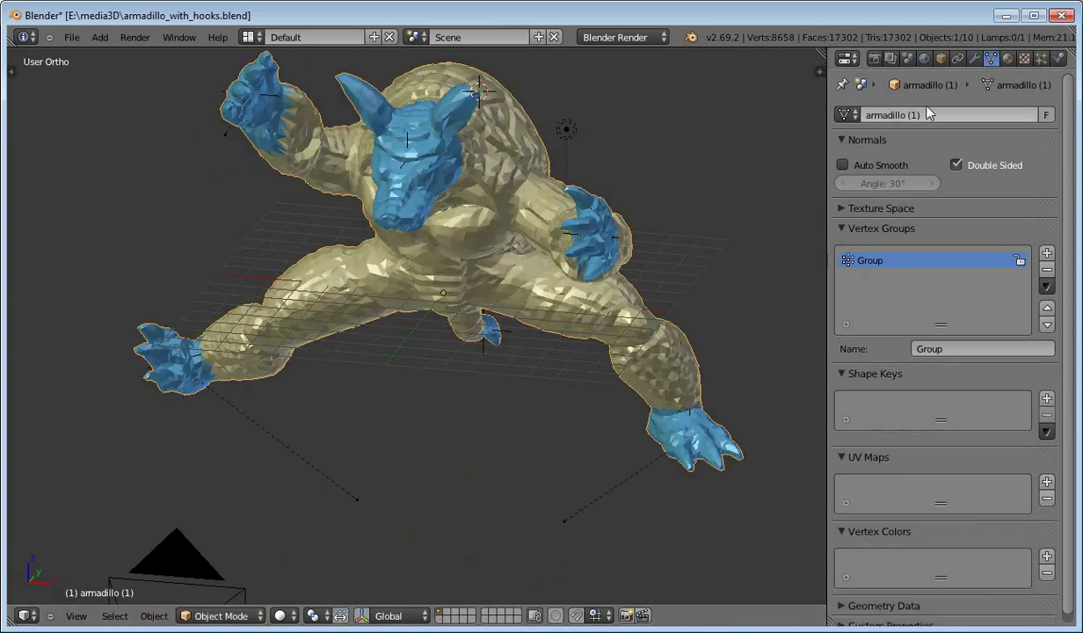
click(974, 61)
click(962, 333)
middle_drag(543, 493, 528, 473)
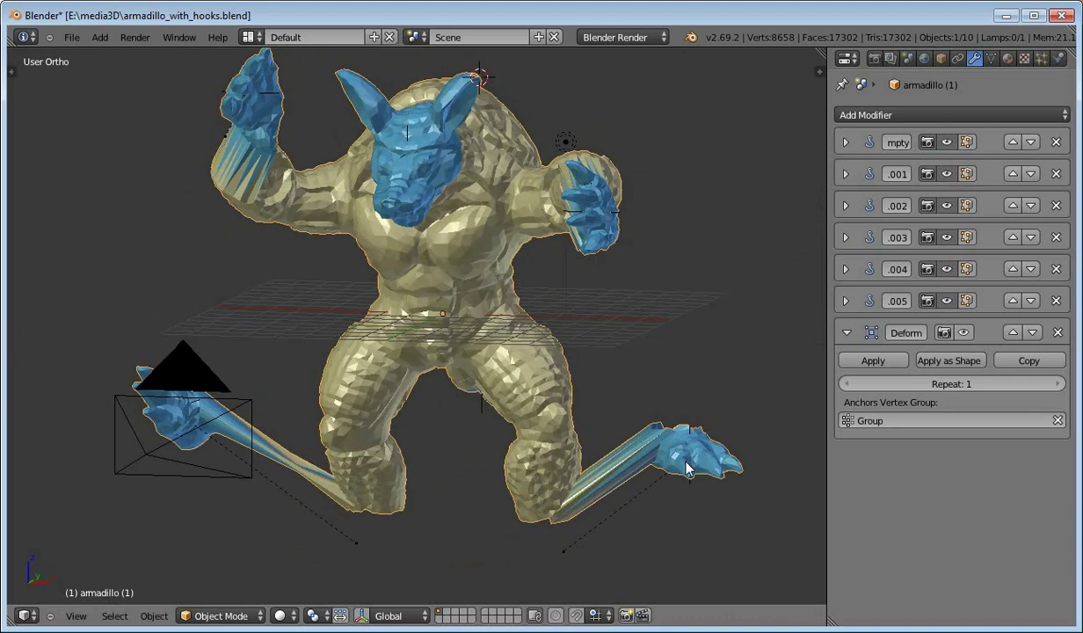
key(Tab)
middle_drag(636, 454, 561, 518)
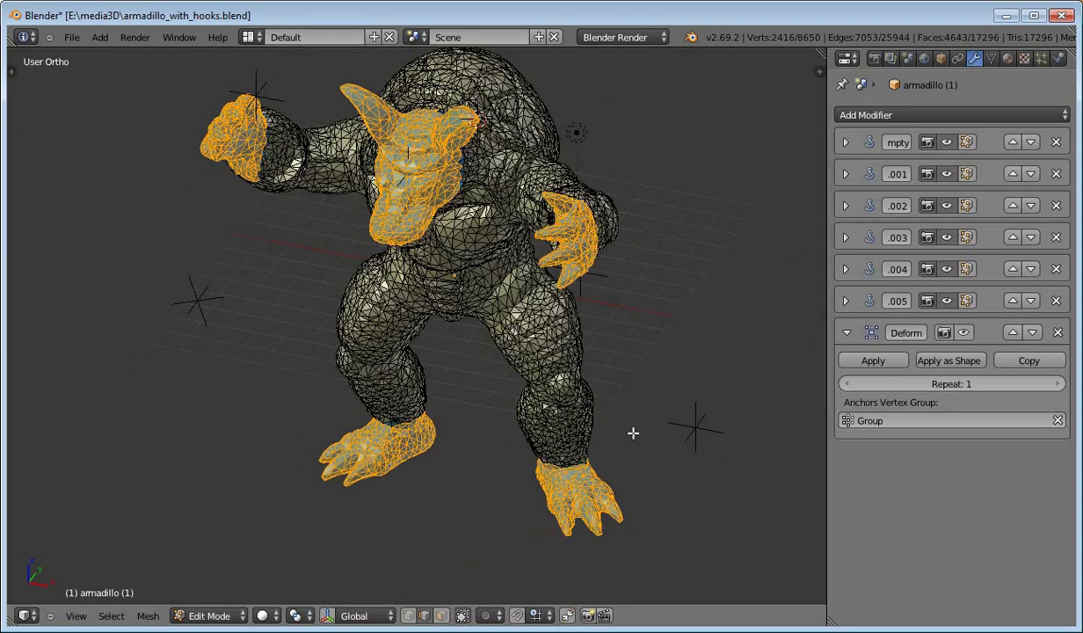
Exit mesh editing and view the hook-displaced hands and feet without the Laplacian Deform effect.
mouse_move(423, 394)
middle_down()
mouse_move(450, 373)
mouse_move(440, 390)
mouse_move(531, 426)
mouse_move(530, 392)
middle_up()
key(Tab)
middle_drag(676, 466, 646, 549)
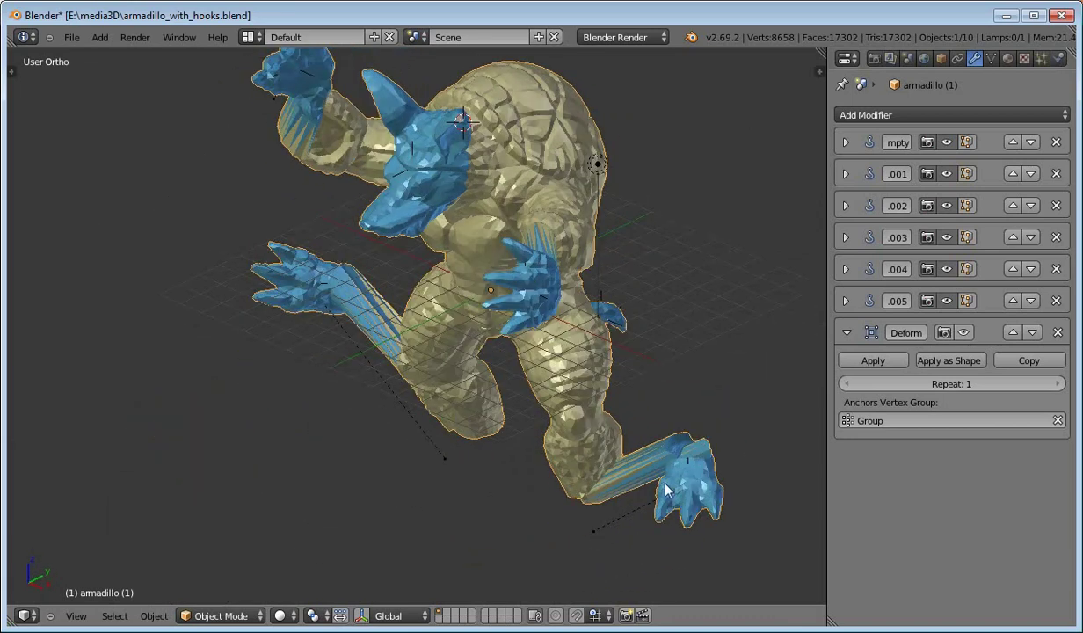
middle_drag(633, 493, 694, 459)
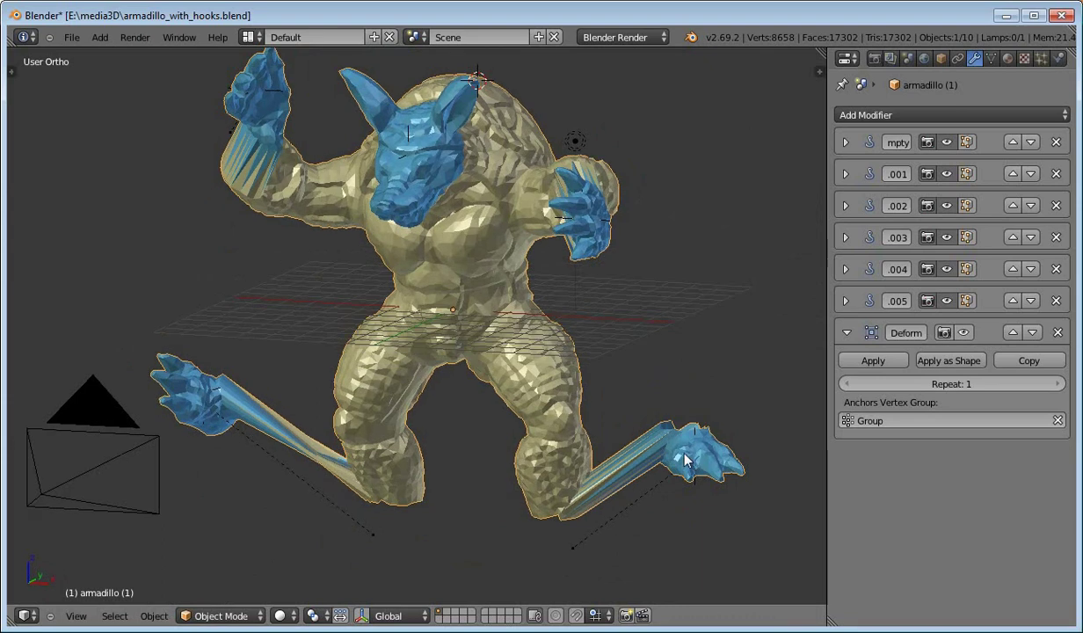
Toggle the Laplacian Deform modifier's viewport display repeatedly to compare both shapes, leaving its effect shown.
click(966, 334)
click(964, 333)
click(964, 333)
click(965, 333)
click(965, 333)
click(965, 333)
click(964, 333)
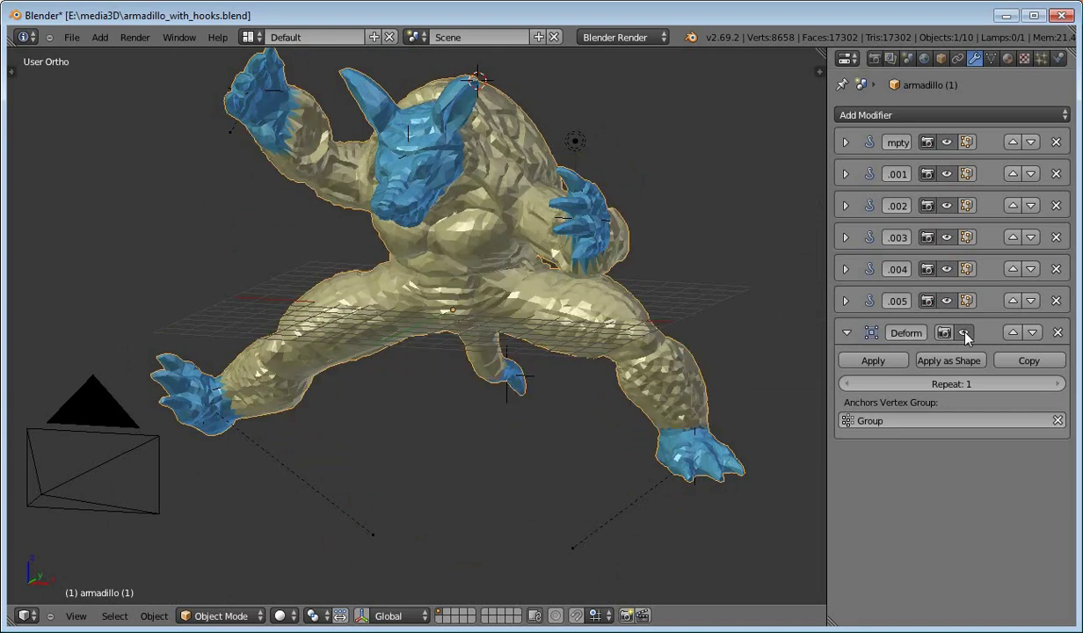
click(964, 333)
click(965, 333)
Examine the deformed armadillo's limbs and tail from the back, front and above.
middle_drag(651, 362, 422, 467)
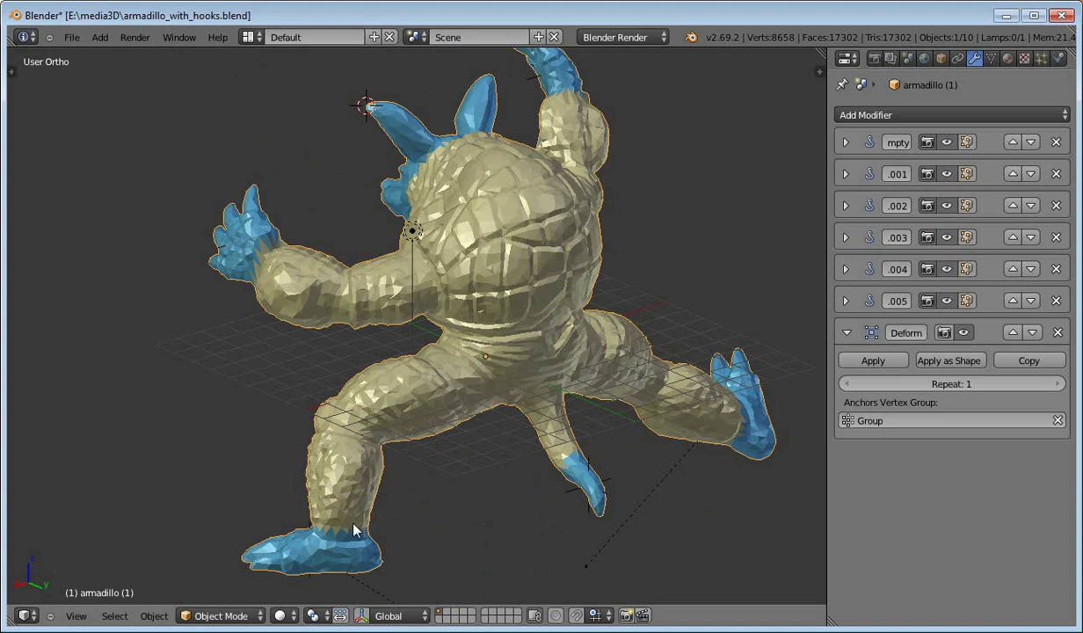
middle_drag(457, 435, 384, 411)
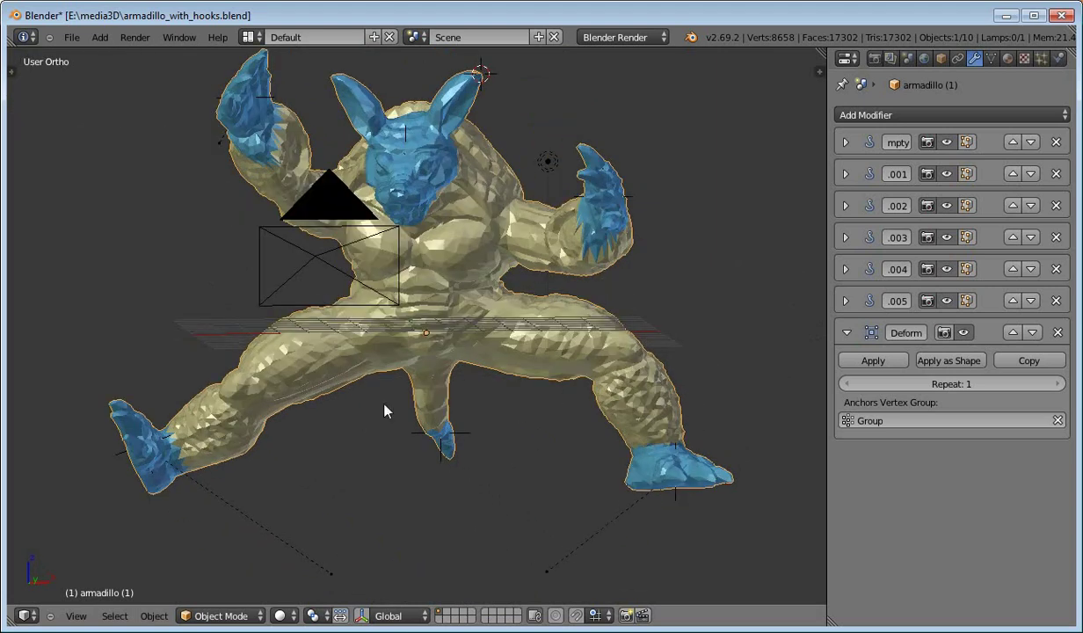
middle_drag(235, 415, 432, 439)
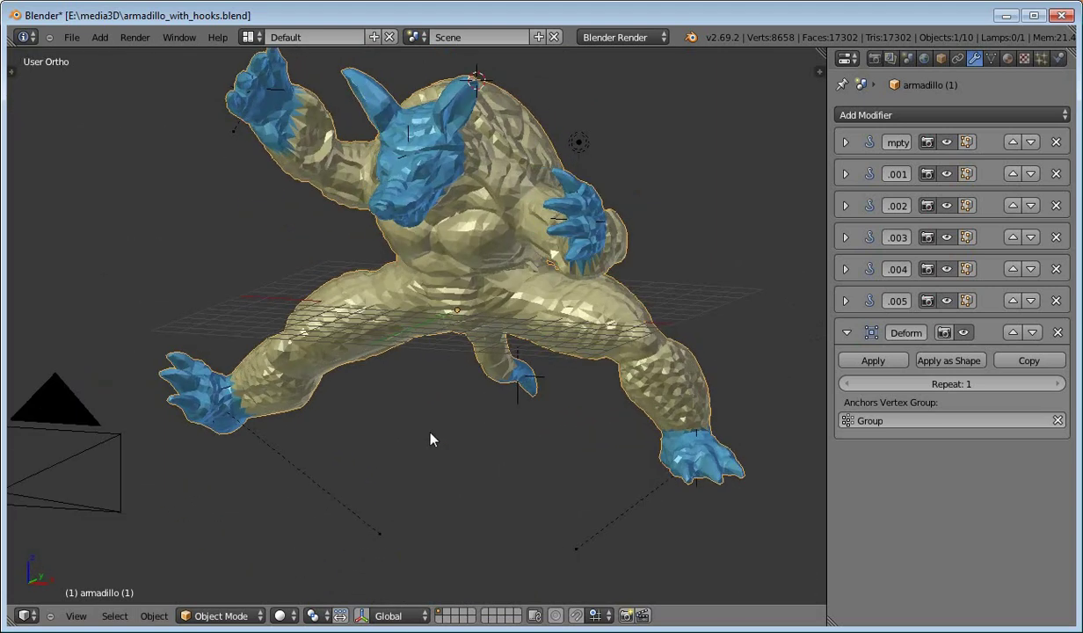
middle_drag(573, 464, 437, 483)
middle_drag(334, 482, 633, 475)
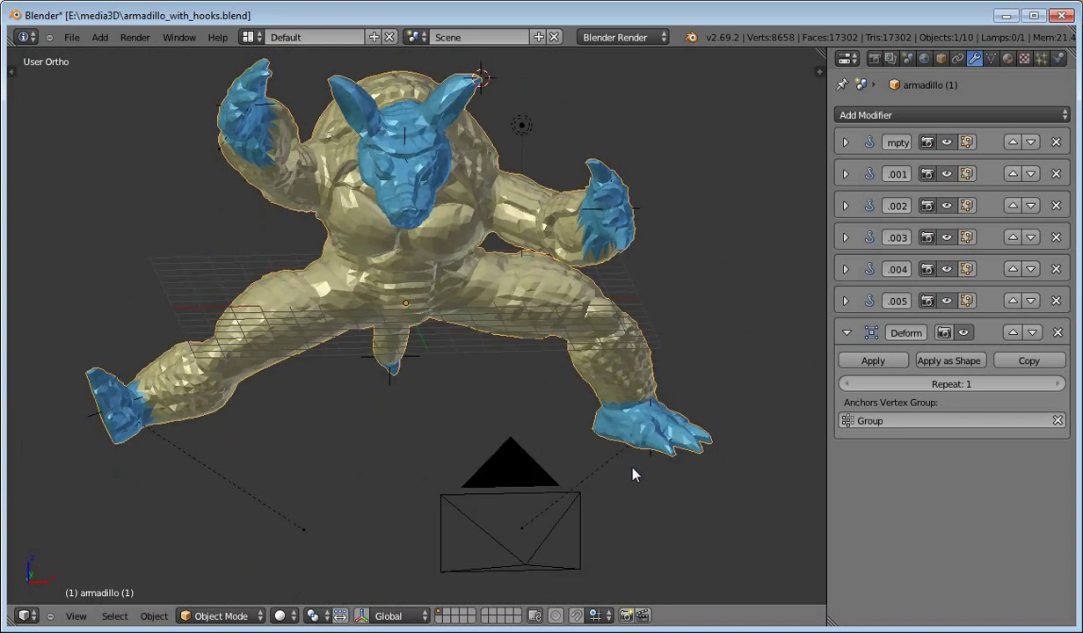
middle_drag(591, 454, 476, 479)
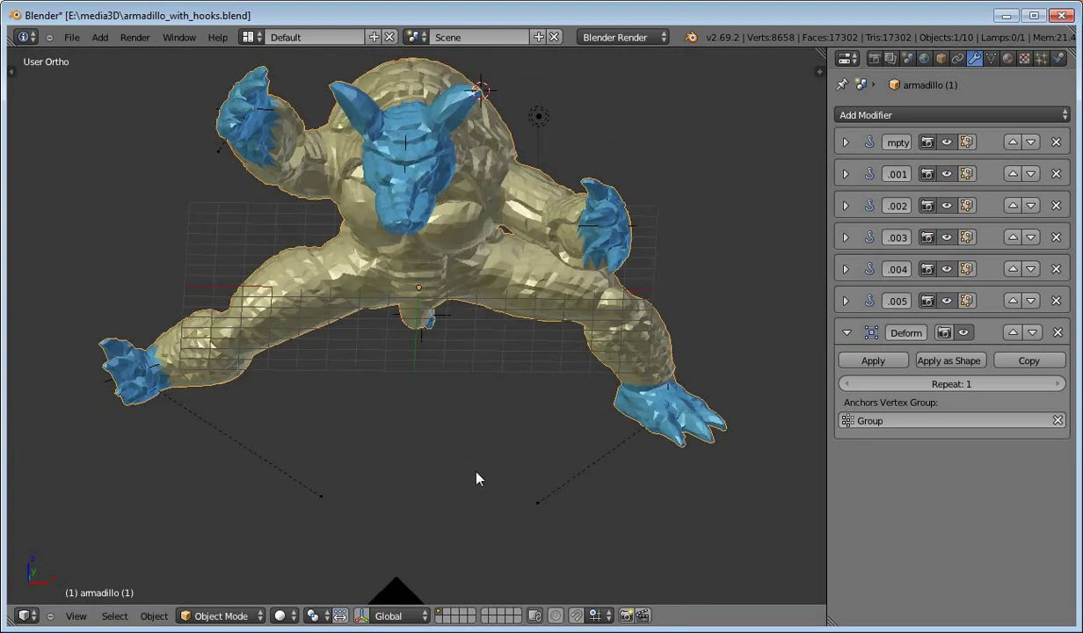
middle_drag(481, 435, 499, 409)
Rotate the hook empty of the armadillo's right foot in the right side view to about X 78°, Y 30°, Z 68°.
right_click(82, 440)
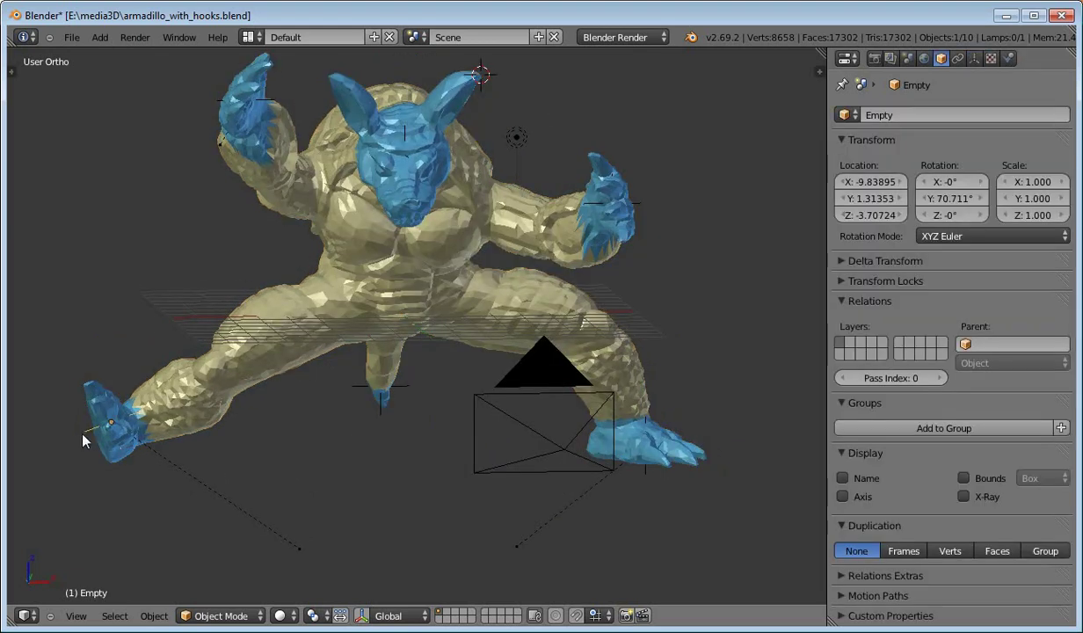
key(r)
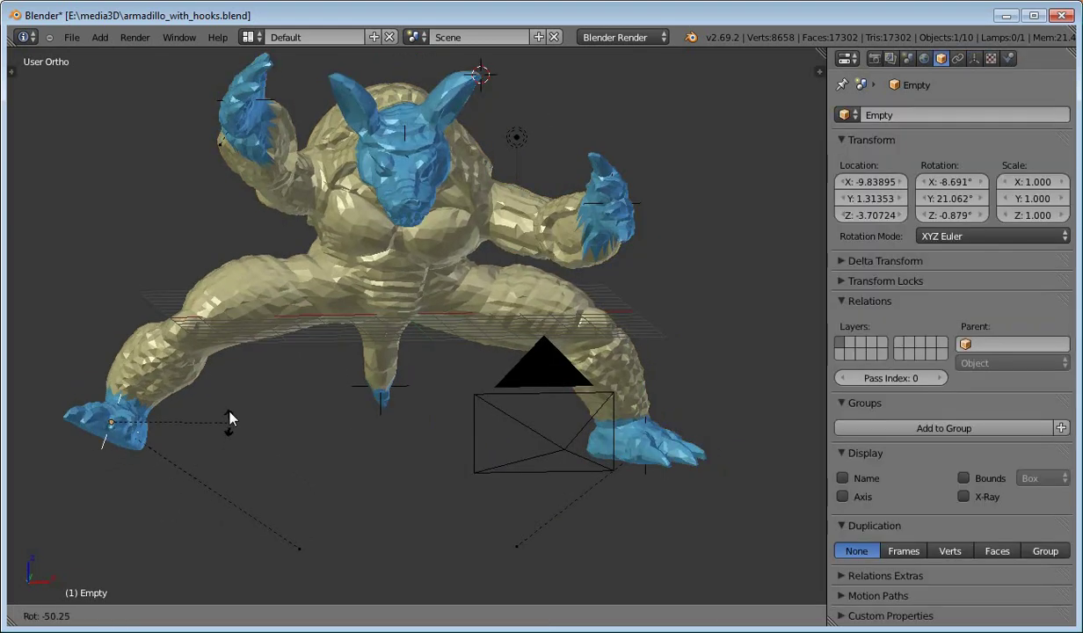
click(197, 495)
key(KP_1)
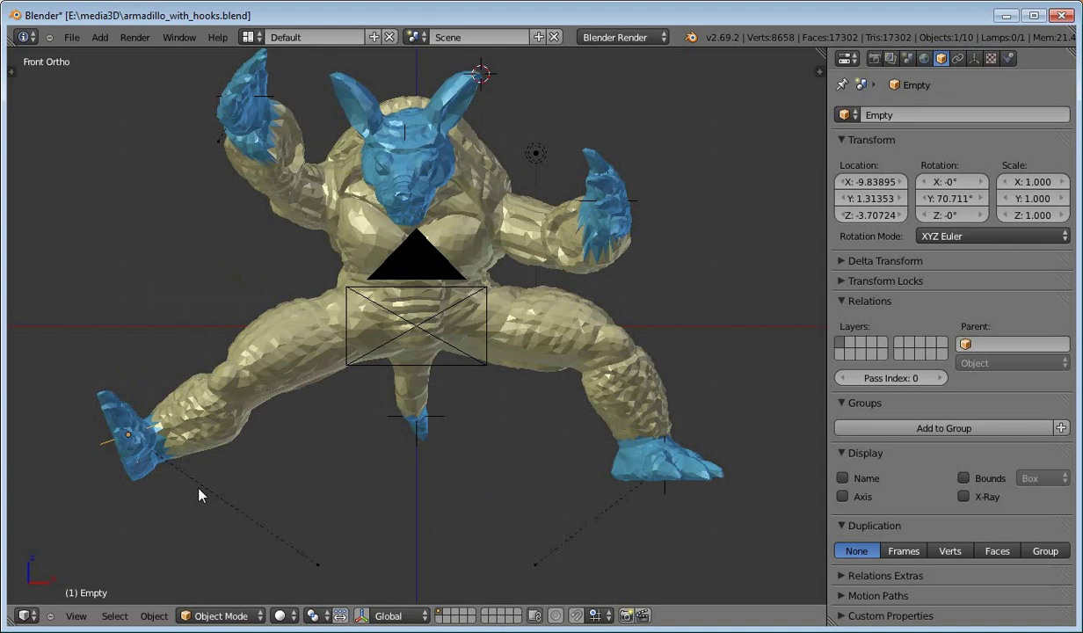
key(KP_3)
key(r)
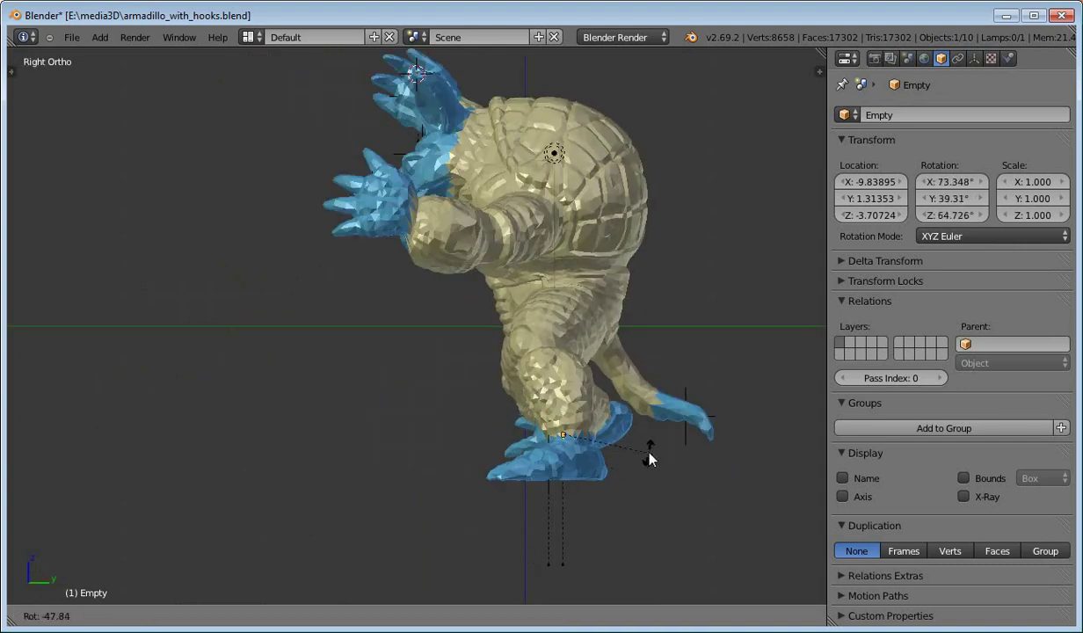
click(643, 442)
Move the right foot's hook empty closer to the body, to about X -7.54, Y 2.53, Z -2.58.
middle_drag(643, 442, 573, 504)
key(g)
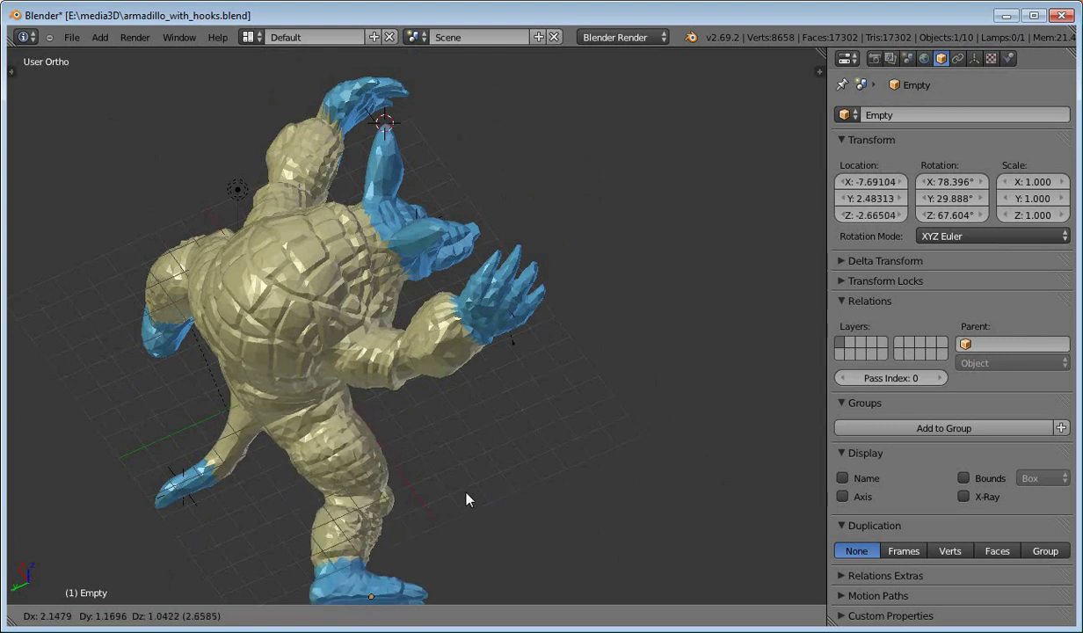
click(466, 497)
middle_drag(467, 498, 264, 401)
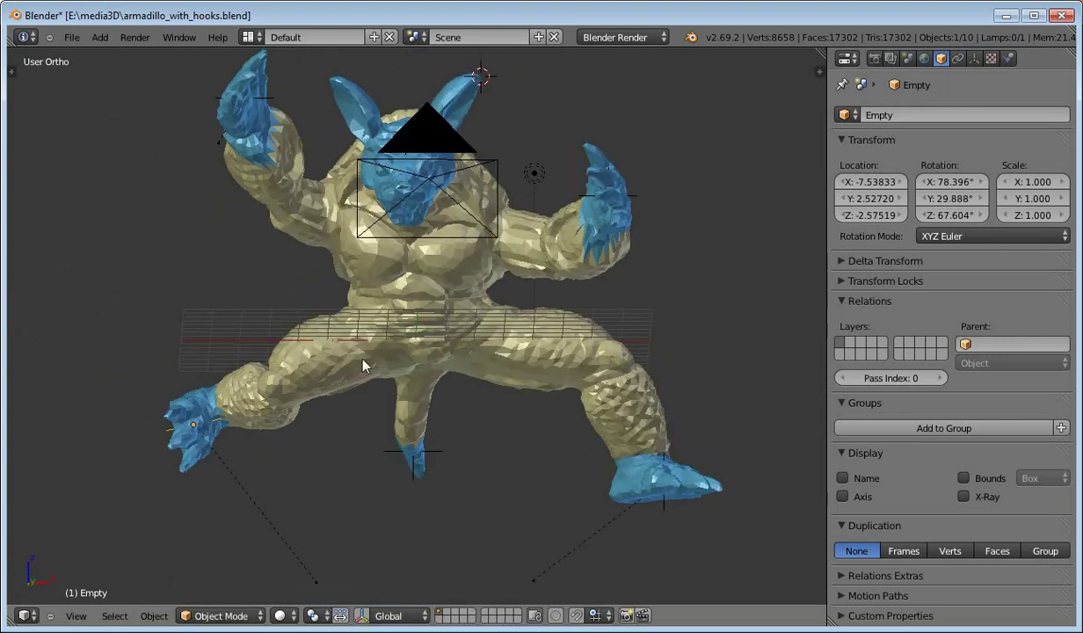
middle_drag(435, 379, 295, 412)
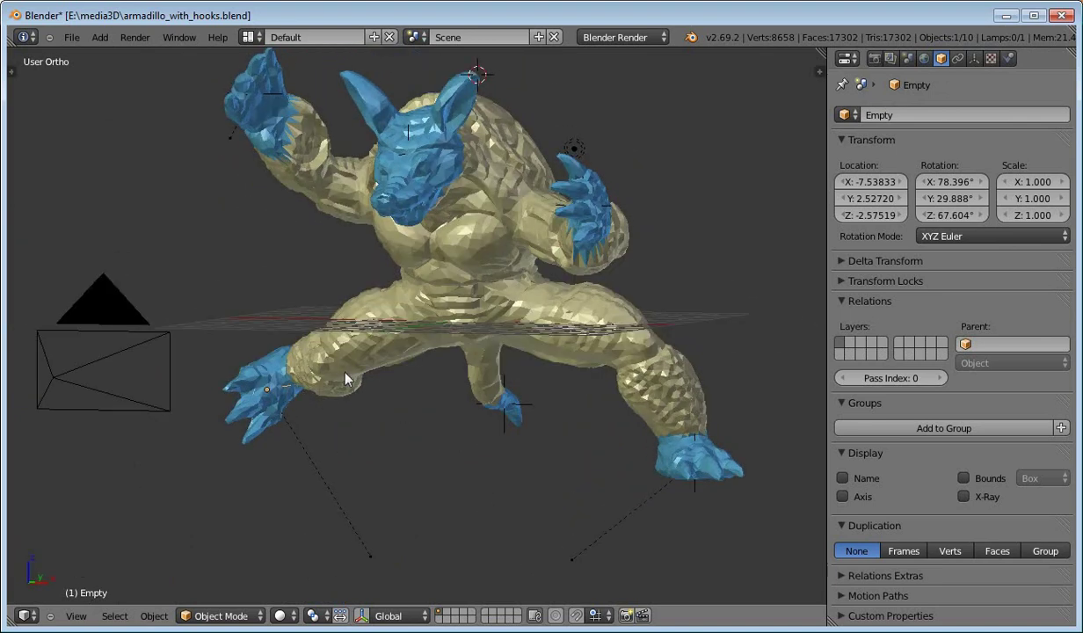
Hide the armadillo's Laplacian Deform effect and scale the right foot's hook empty to about 2.111.
right_click(517, 301)
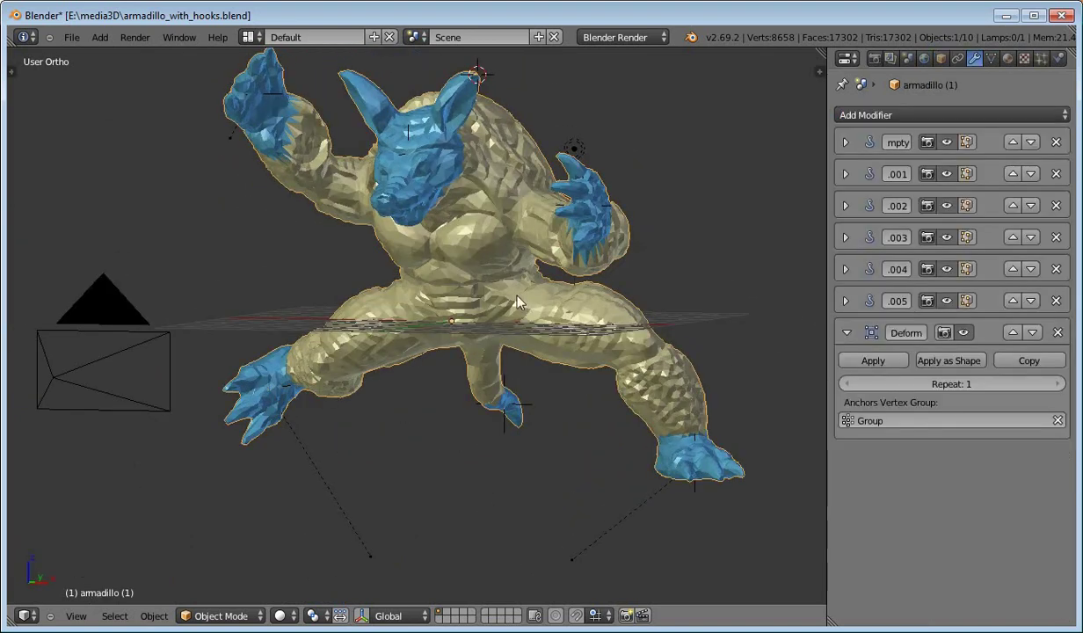
click(964, 332)
right_click(283, 382)
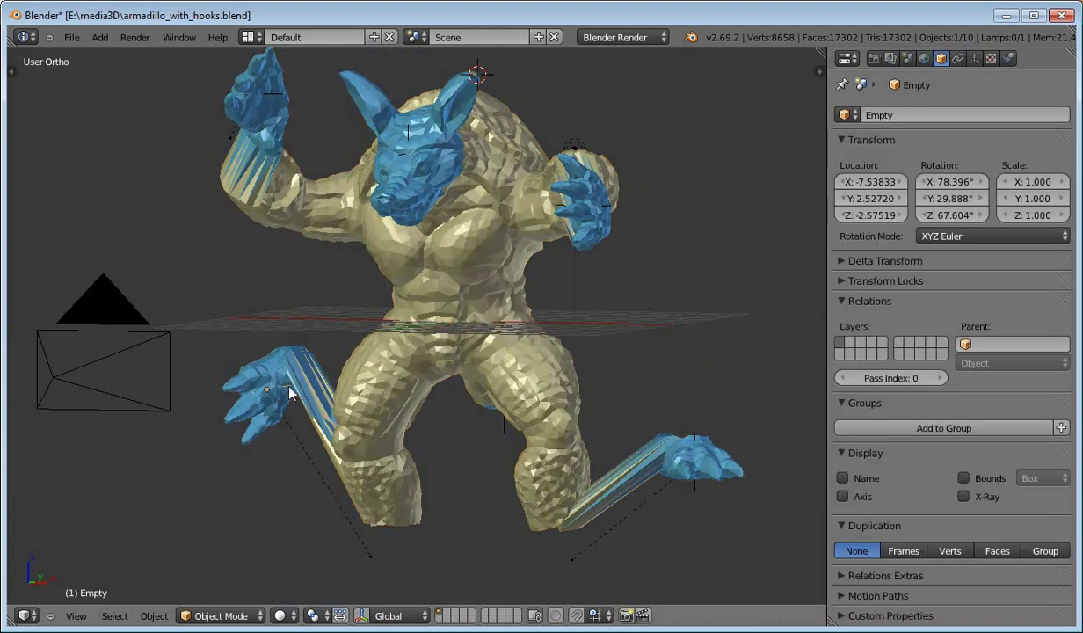
key(s)
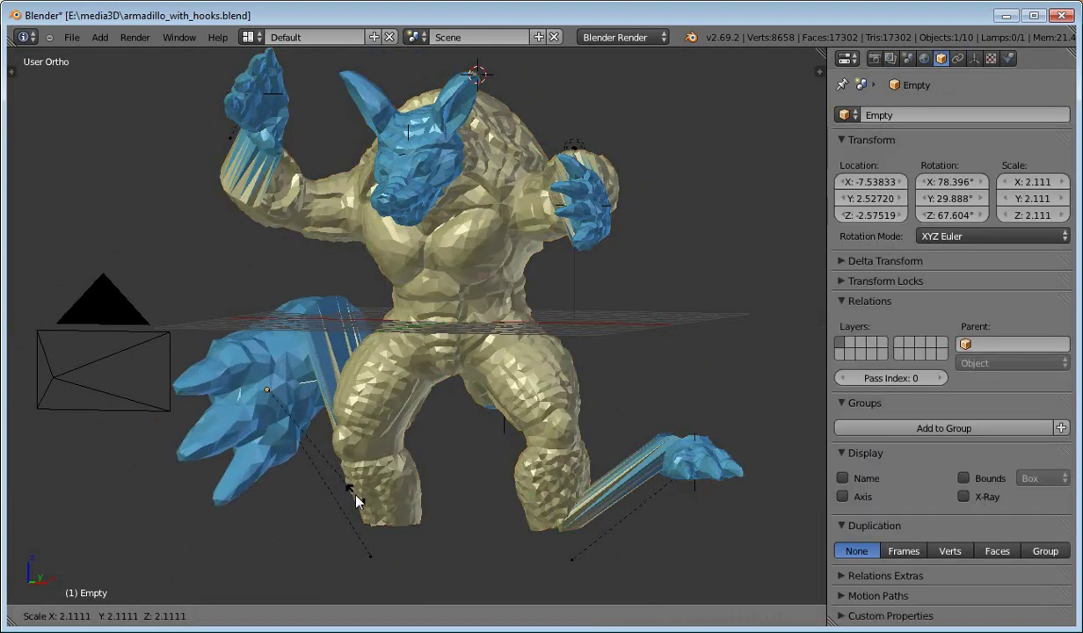
click(342, 475)
middle_drag(308, 444, 436, 448)
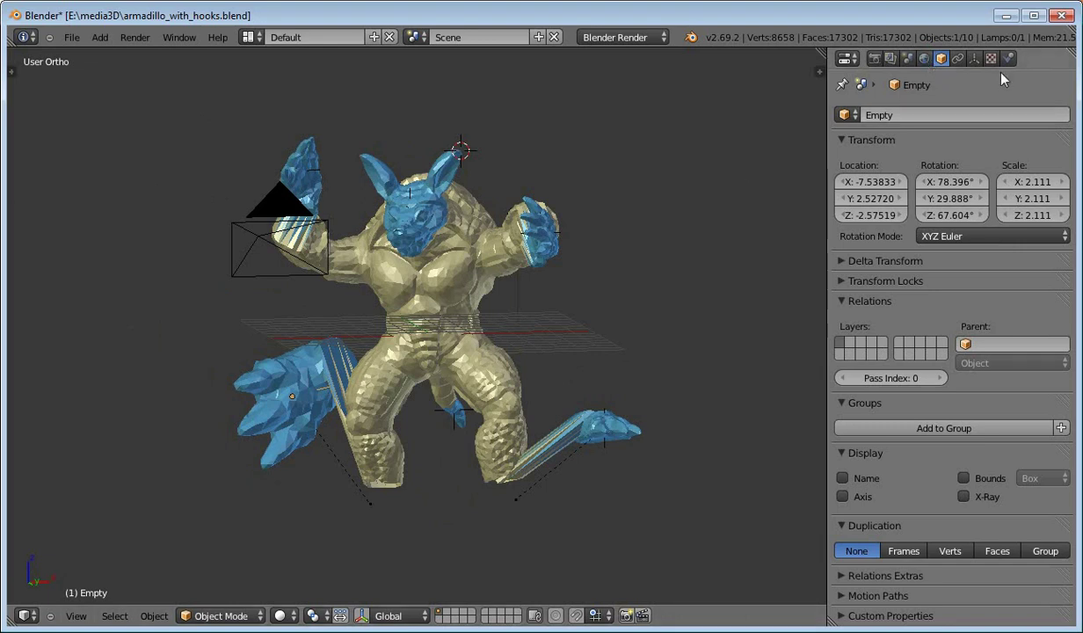
Show the armadillo's vertex groups and compare the anchor vertices in edit mode with the hooked shape in object mode.
right_click(492, 264)
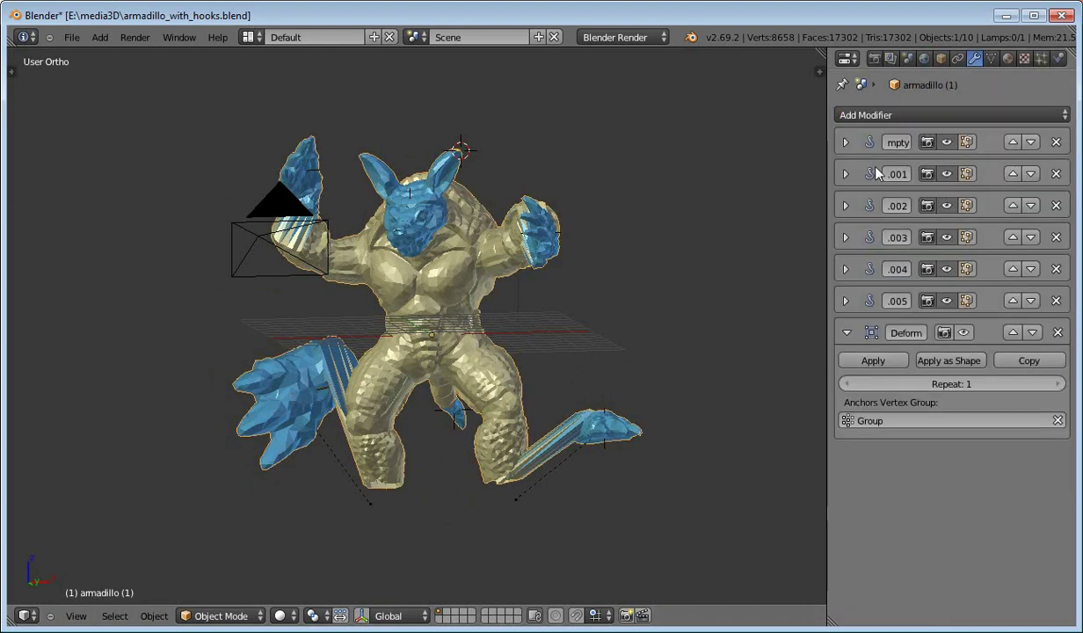
click(991, 58)
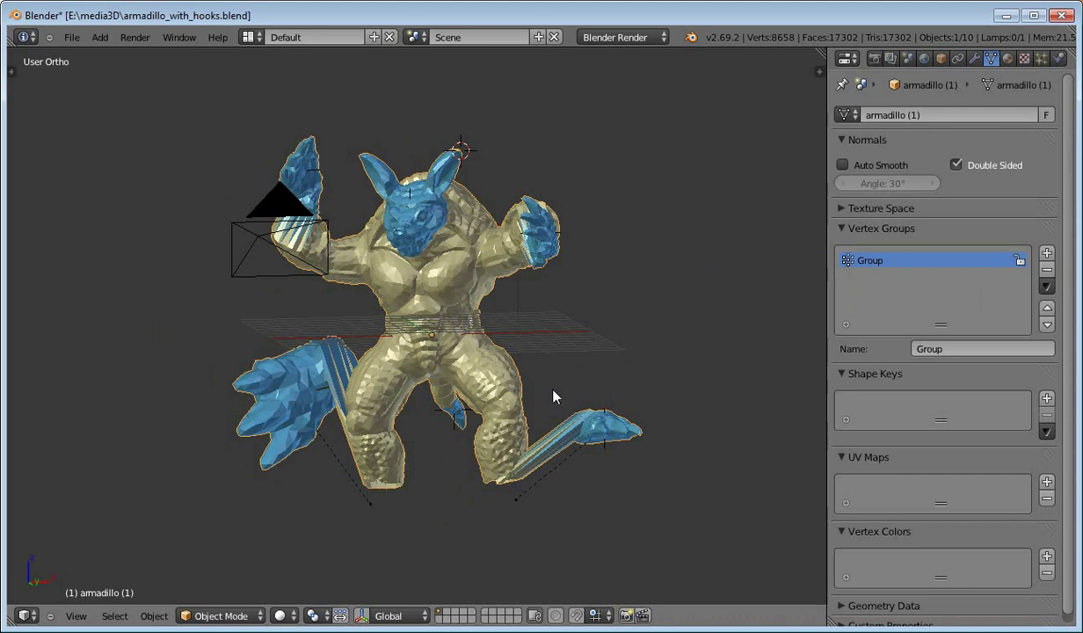
key(Tab)
middle_drag(544, 423, 390, 234)
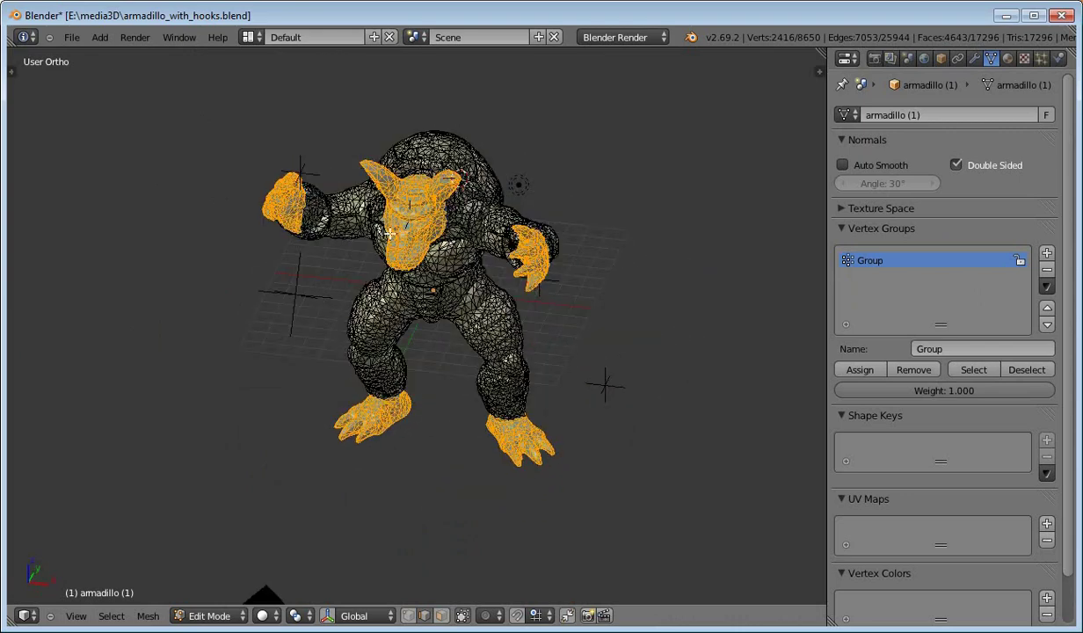
middle_drag(421, 468, 434, 289)
key(Tab)
middle_drag(377, 269, 416, 452)
key(Tab)
key(Tab)
middle_drag(352, 444, 327, 392)
middle_drag(359, 459, 391, 365)
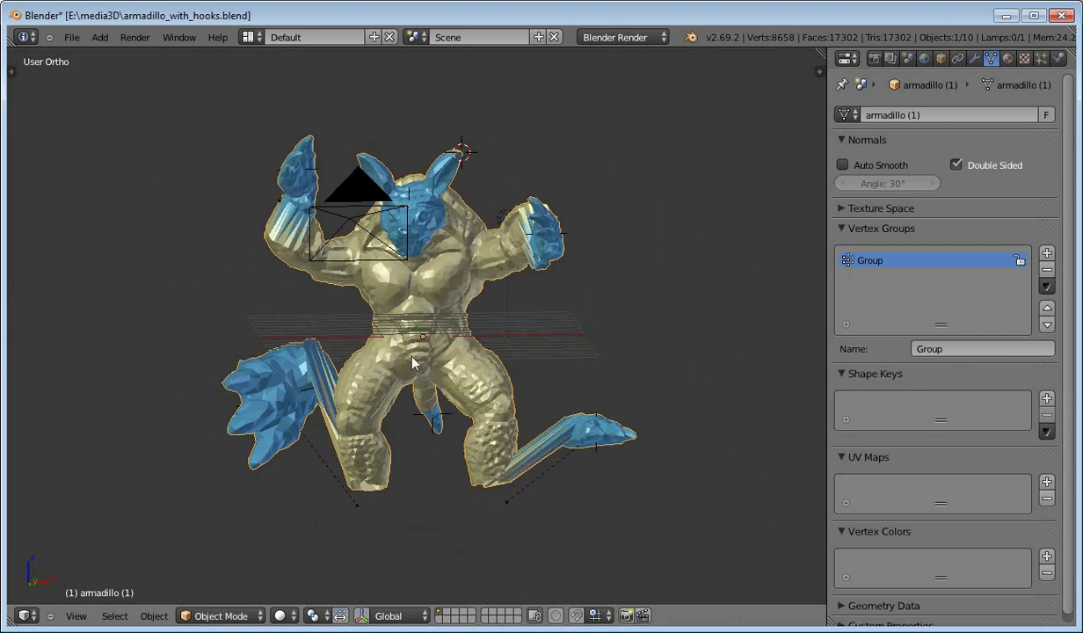
Show the Laplacian Deform modifier's effect again, compare it with the undeformed limbs and inspect the enlarged foot from several angles.
click(975, 58)
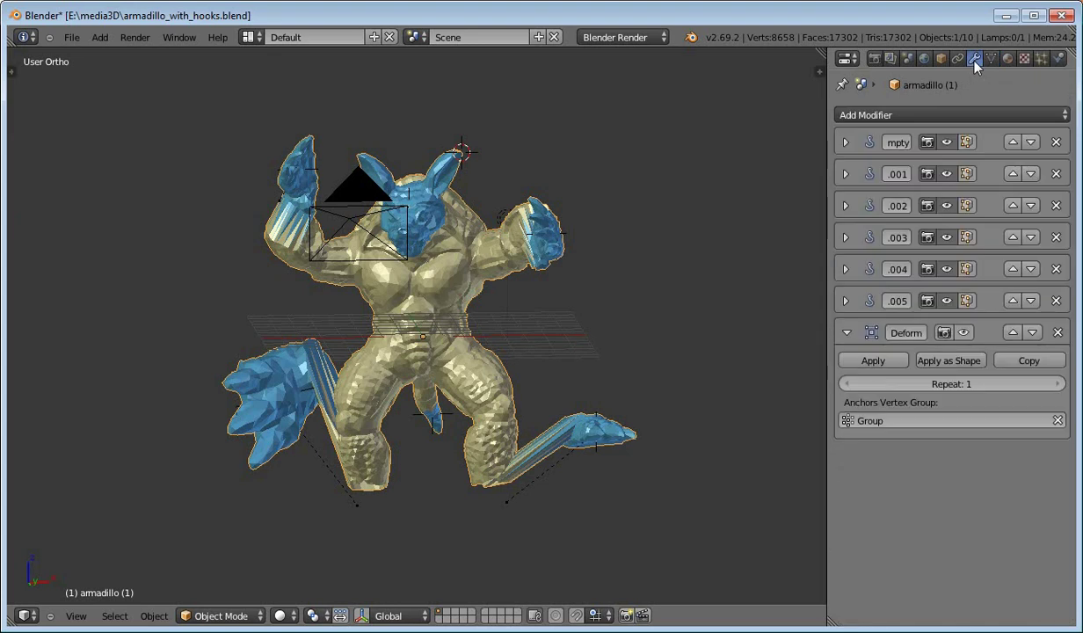
click(967, 338)
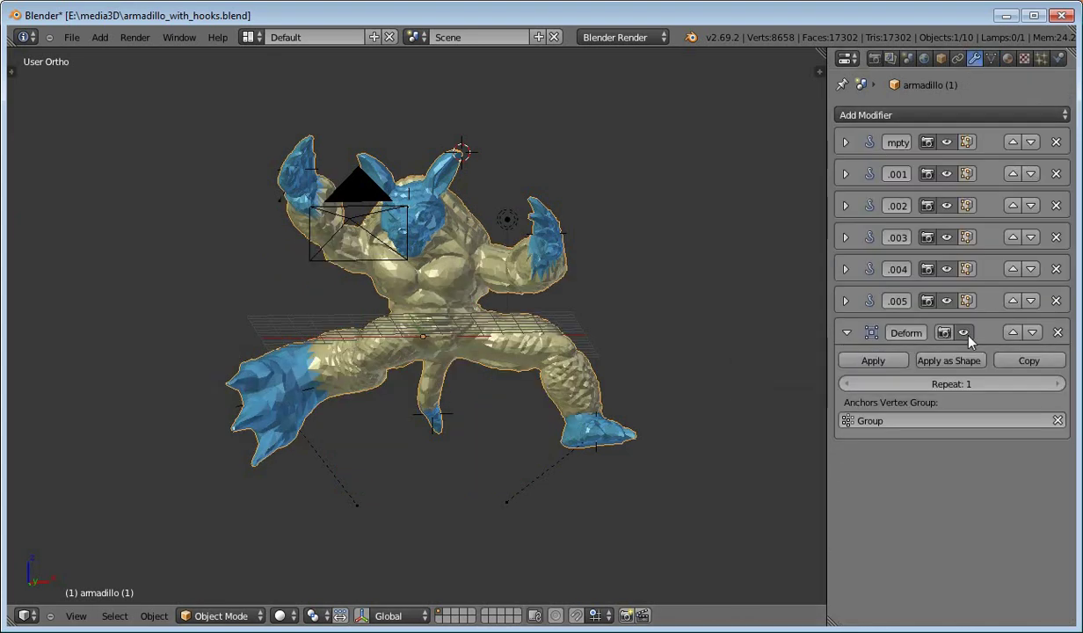
click(964, 337)
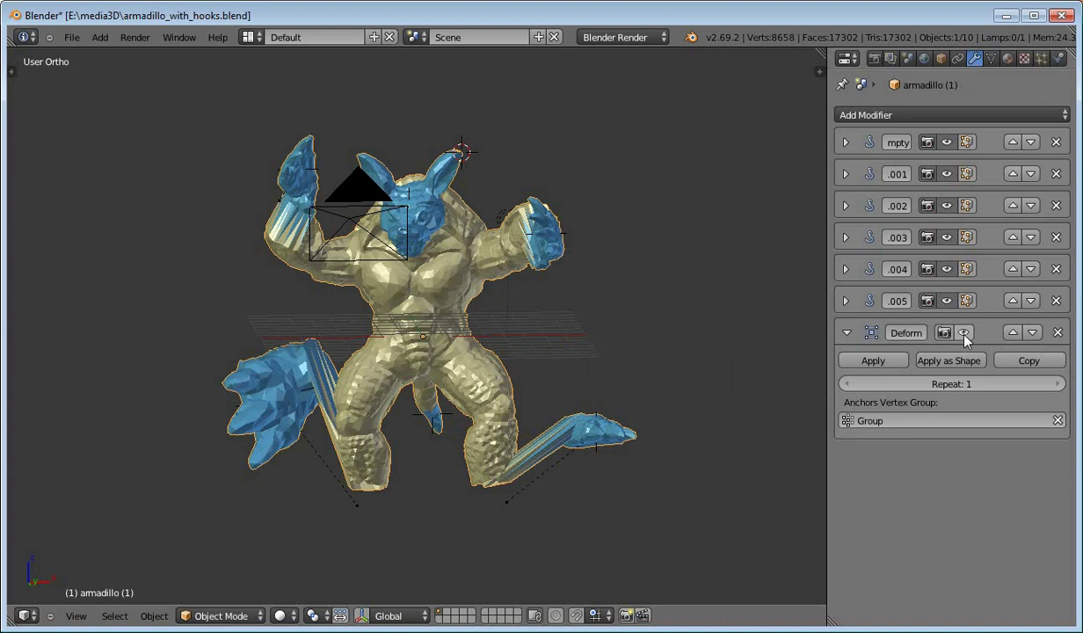
click(964, 337)
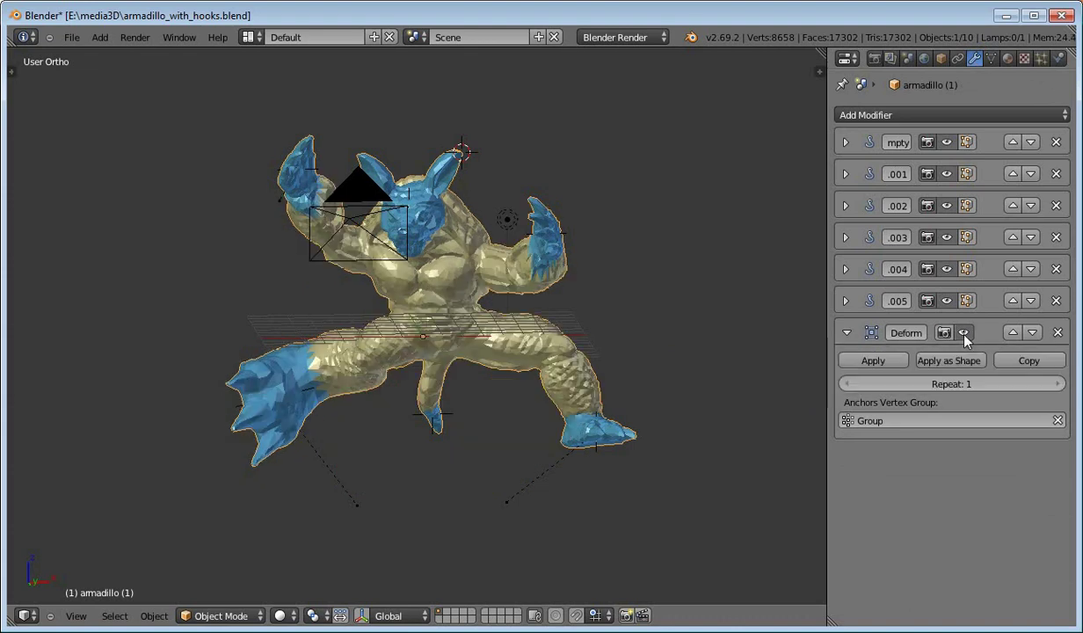
middle_drag(527, 387, 581, 351)
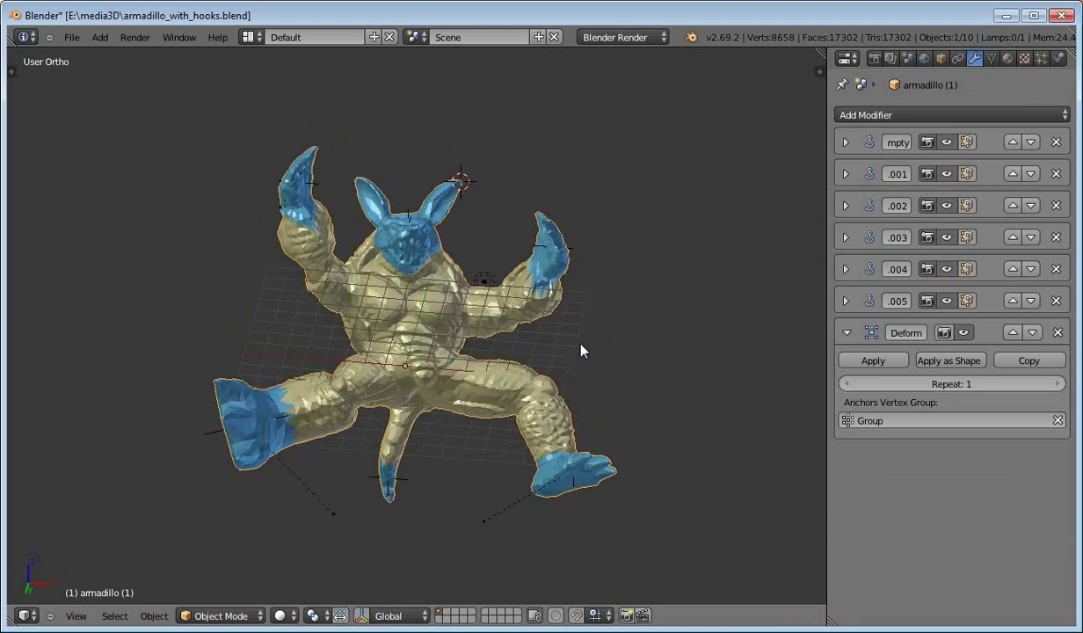
middle_drag(420, 425, 358, 442)
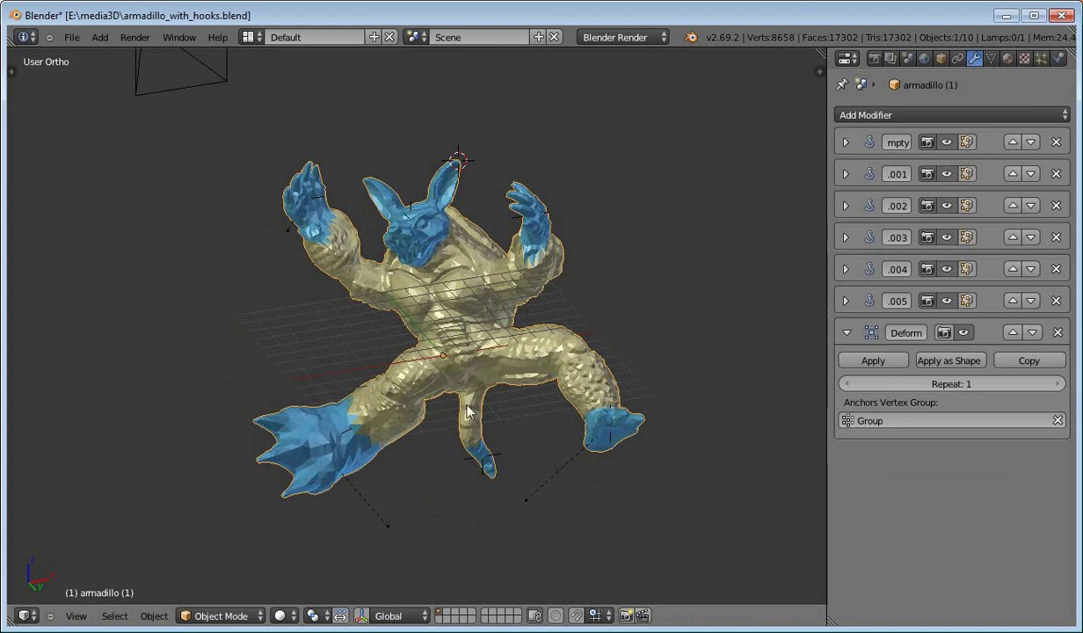
middle_drag(447, 411, 466, 446)
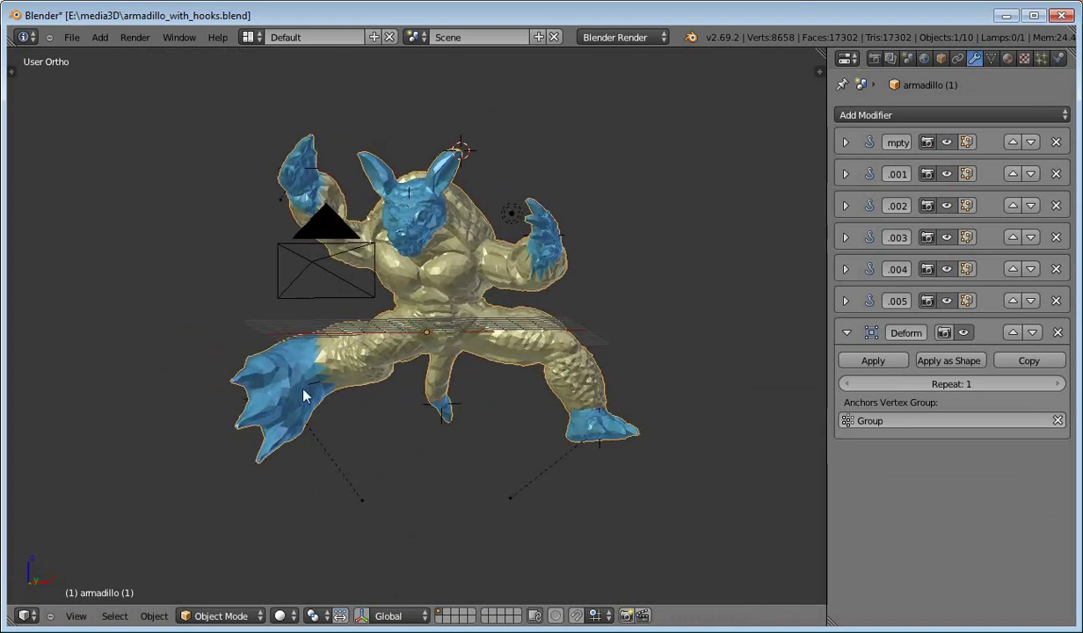
right_click(291, 385)
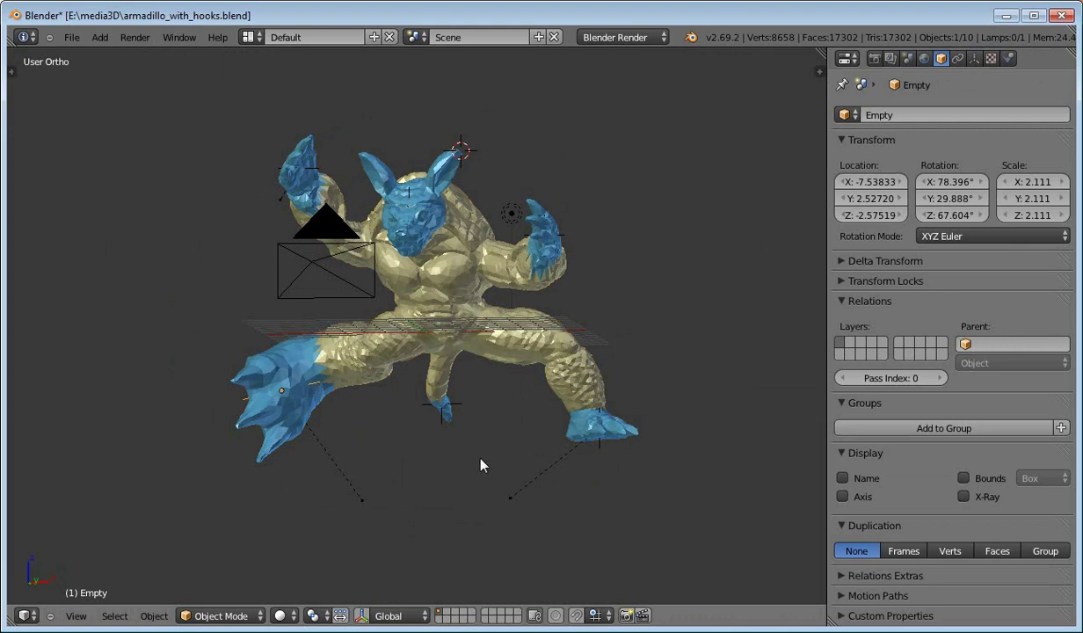
key(KP_1)
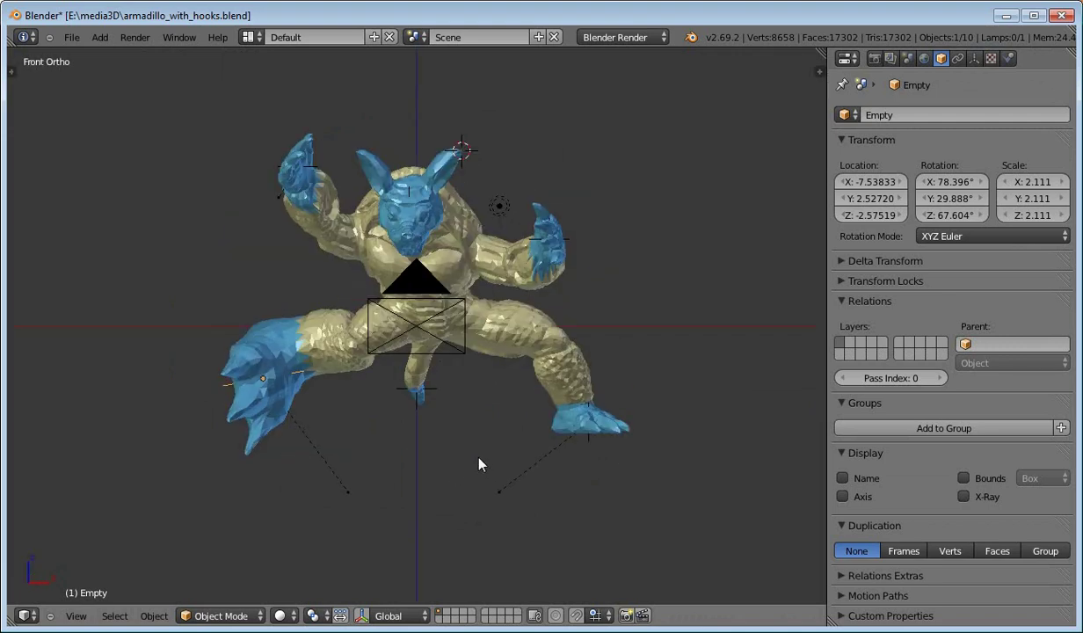
Open the file cactus.blend from E:\media3D and enter edit mode on the cactus mesh.
key(ctrl+o)
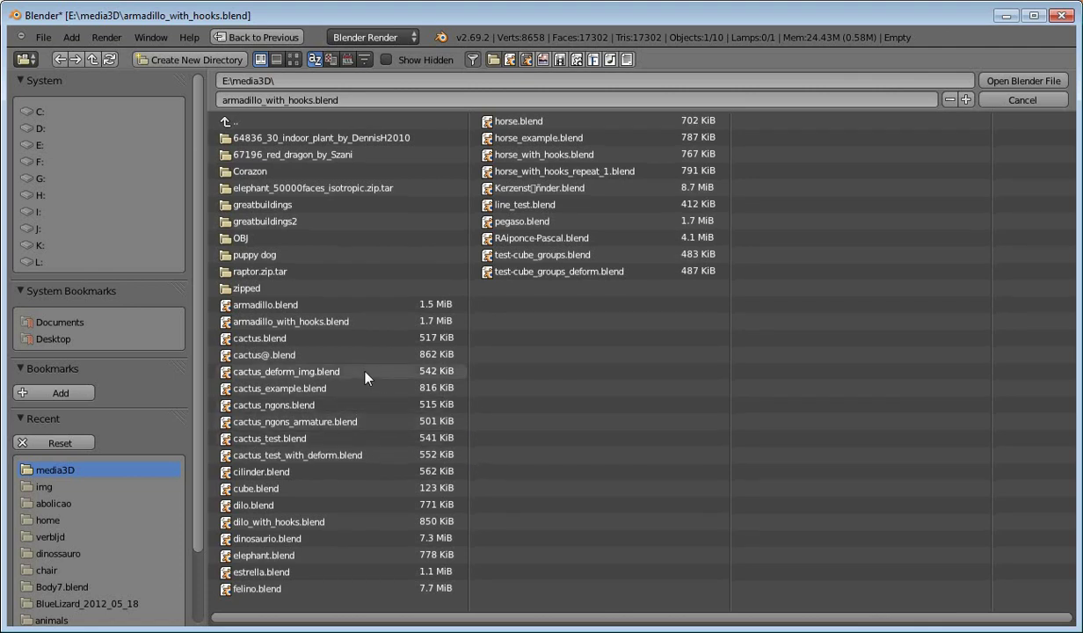
double_click(343, 341)
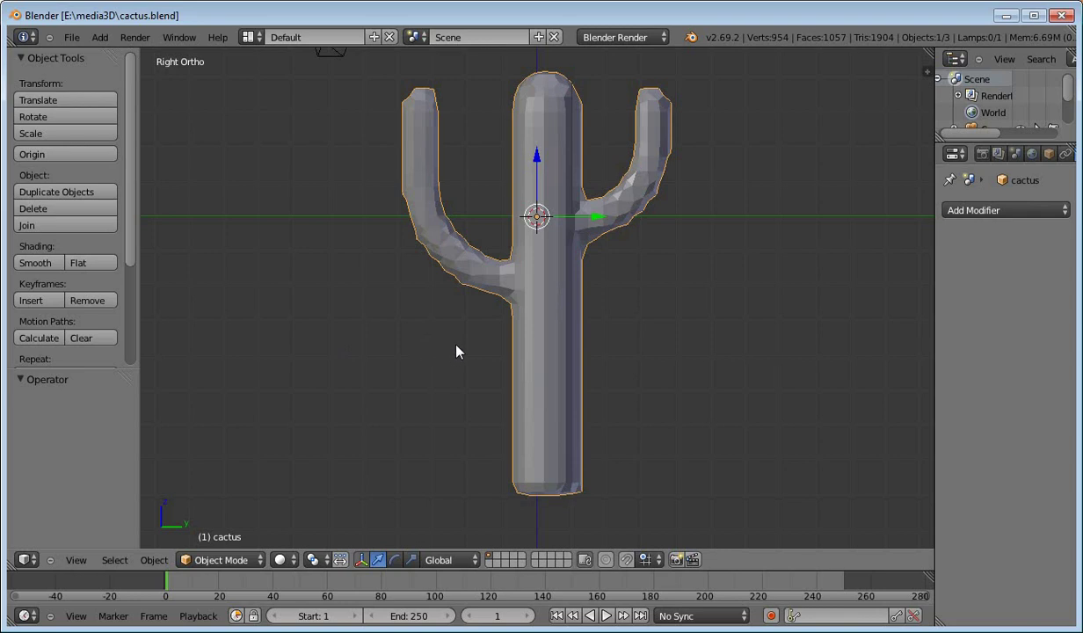
key(Tab)
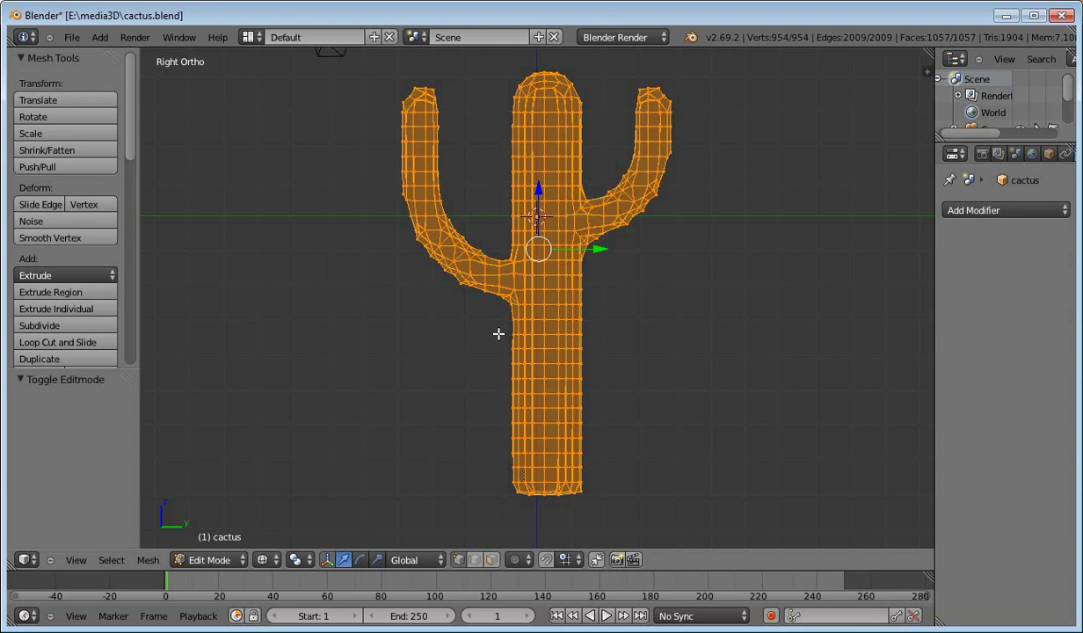
Clear the selection, box-select the tip of the cactus's left arm and hook those vertices to a new object.
key(a)
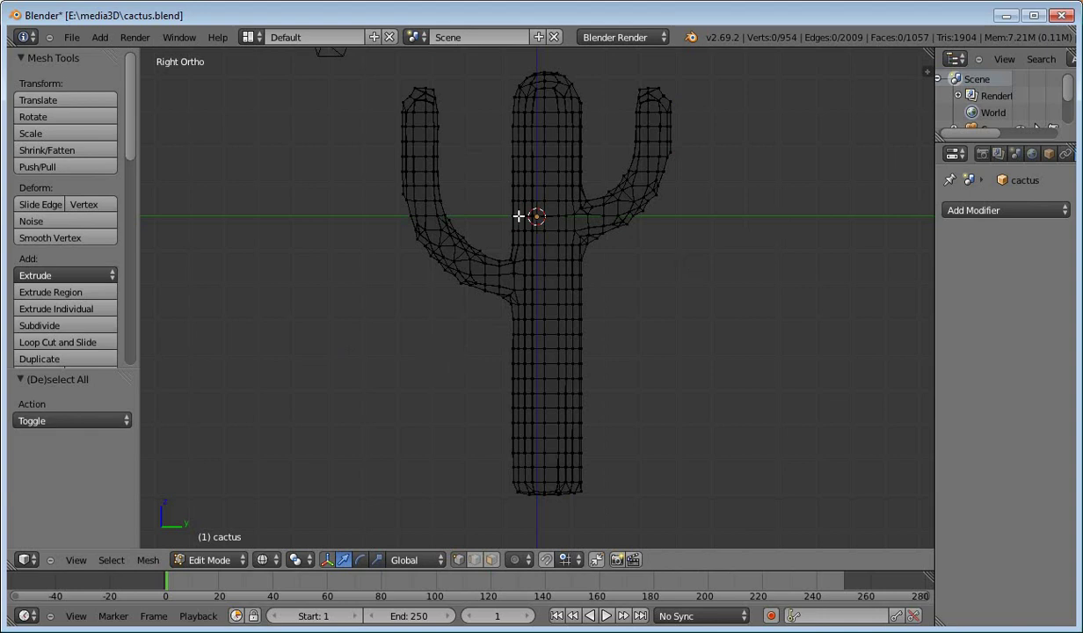
key(b)
drag(467, 136, 373, 80)
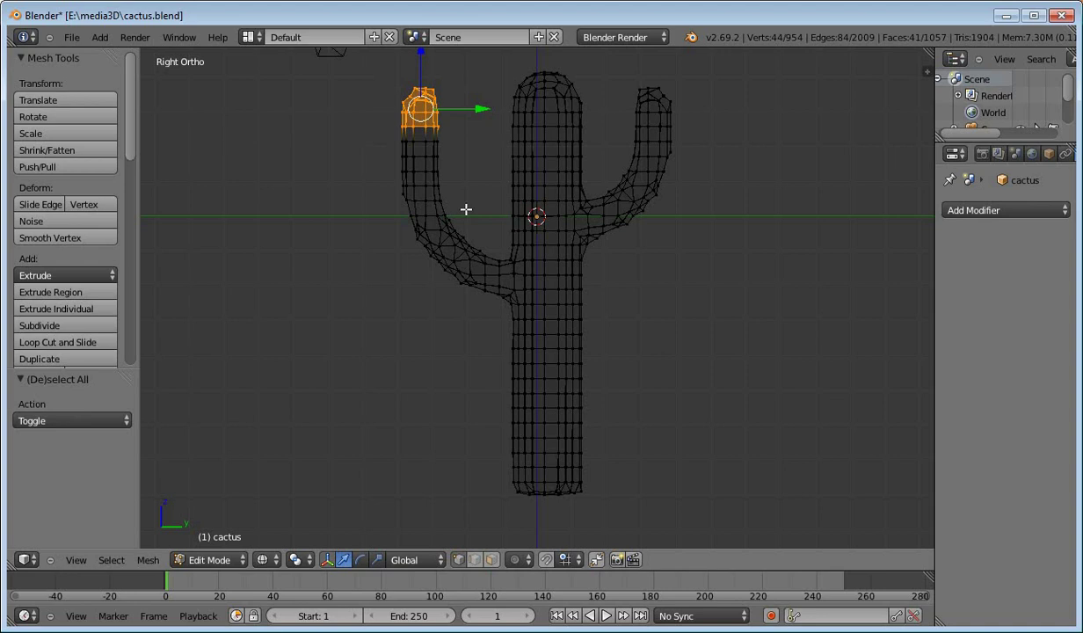
key(ctrl+h)
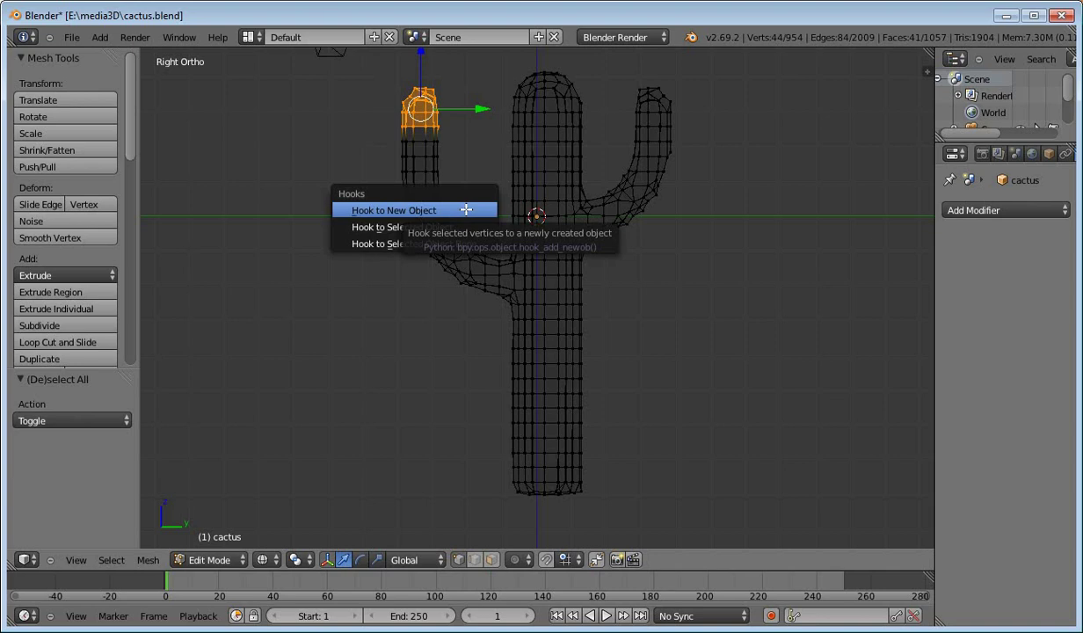
click(466, 209)
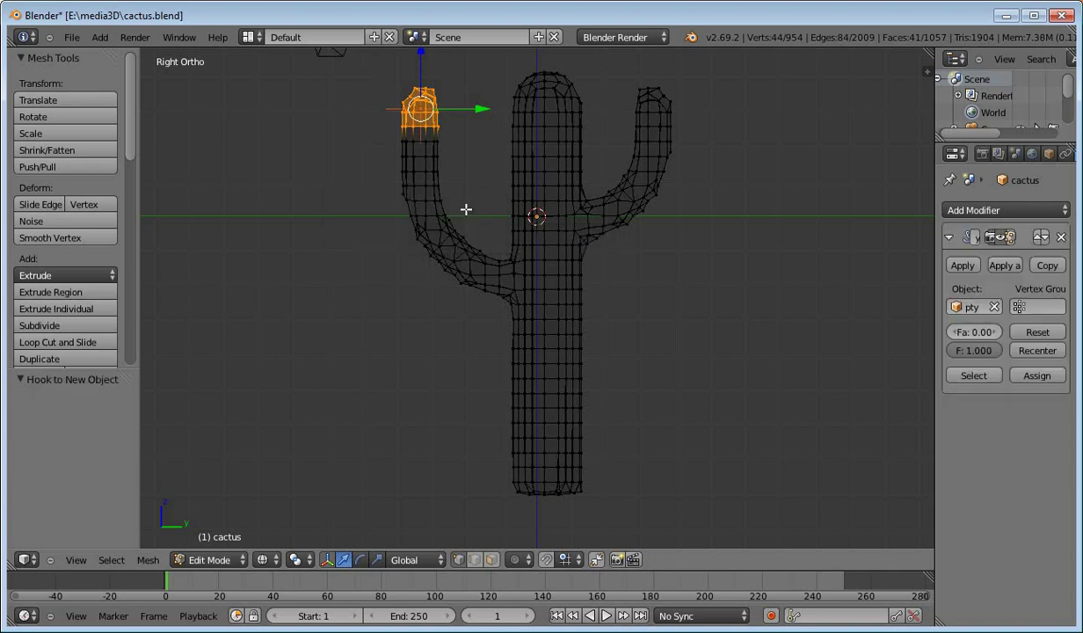
Box-select only the rounded top of the cactus trunk and hook those vertices to a new object.
key(a)
key(b)
drag(618, 135, 481, 63)
key(ctrl+h)
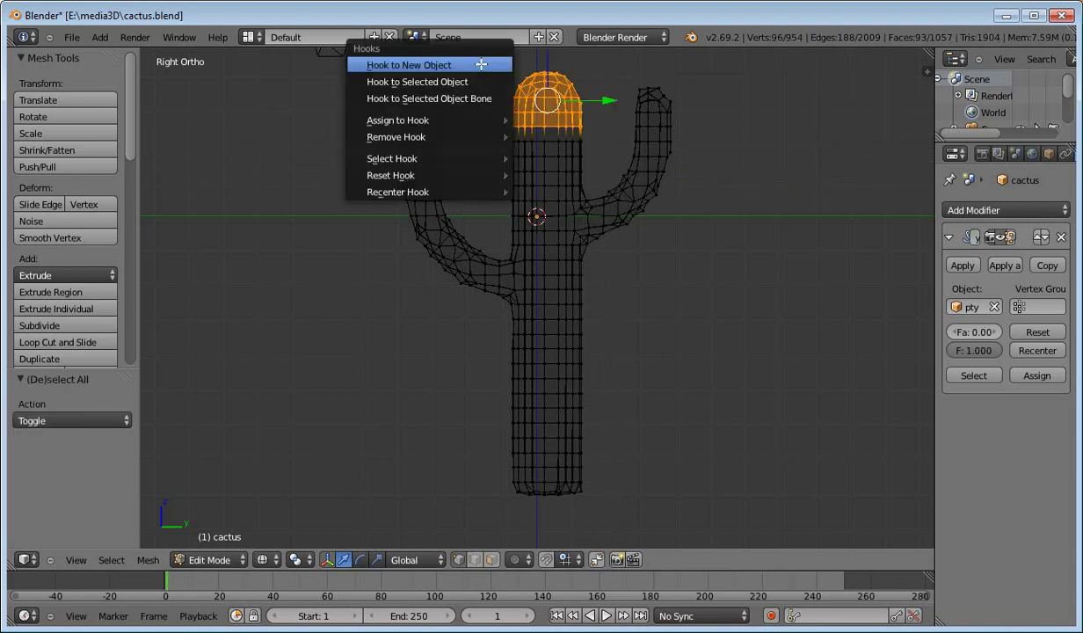
click(463, 64)
Box-select only the tip of the cactus's right arm and hook those vertices to a new object.
key(a)
key(b)
drag(722, 133, 608, 79)
key(ctrl+h)
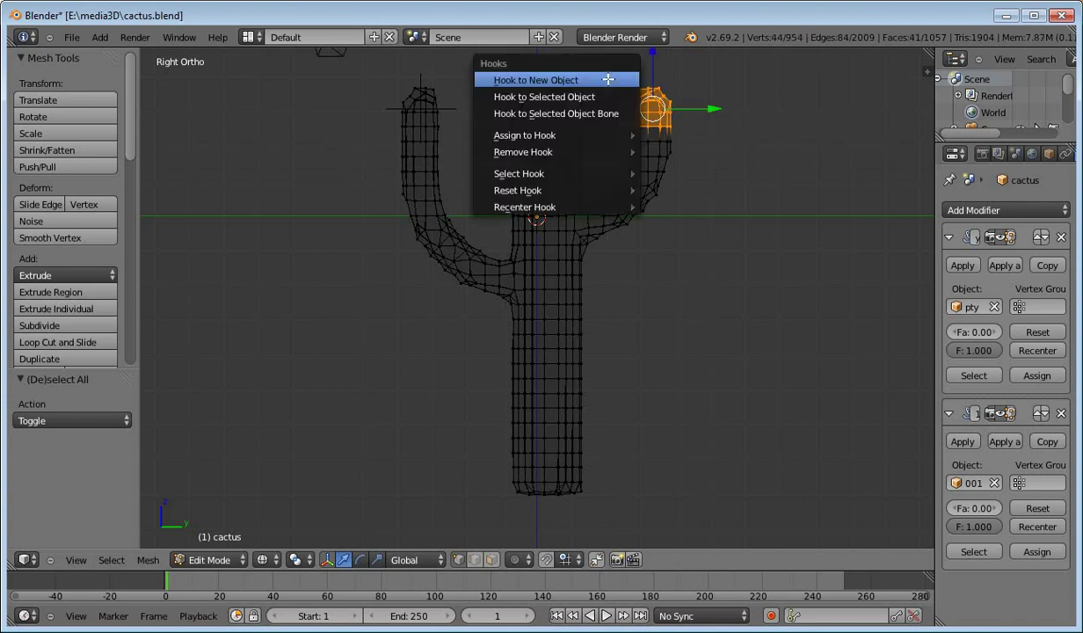
click(608, 80)
Box-select only the base of the cactus trunk and hook those vertices to a new object.
key(a)
key(b)
drag(467, 444, 650, 488)
key(ctrl+h)
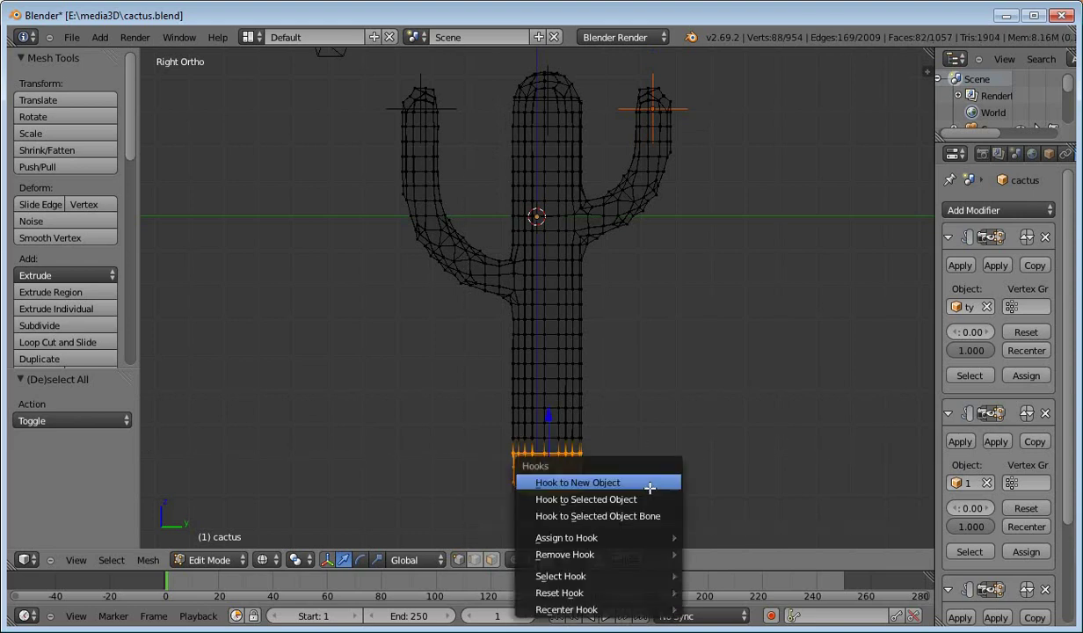
click(650, 484)
From an empty selection, select the vertices of all four hooks together: Hook-Empty, Hook-Empty.001, Hook-Empty.002 and Hook-Empty.003.
key(a)
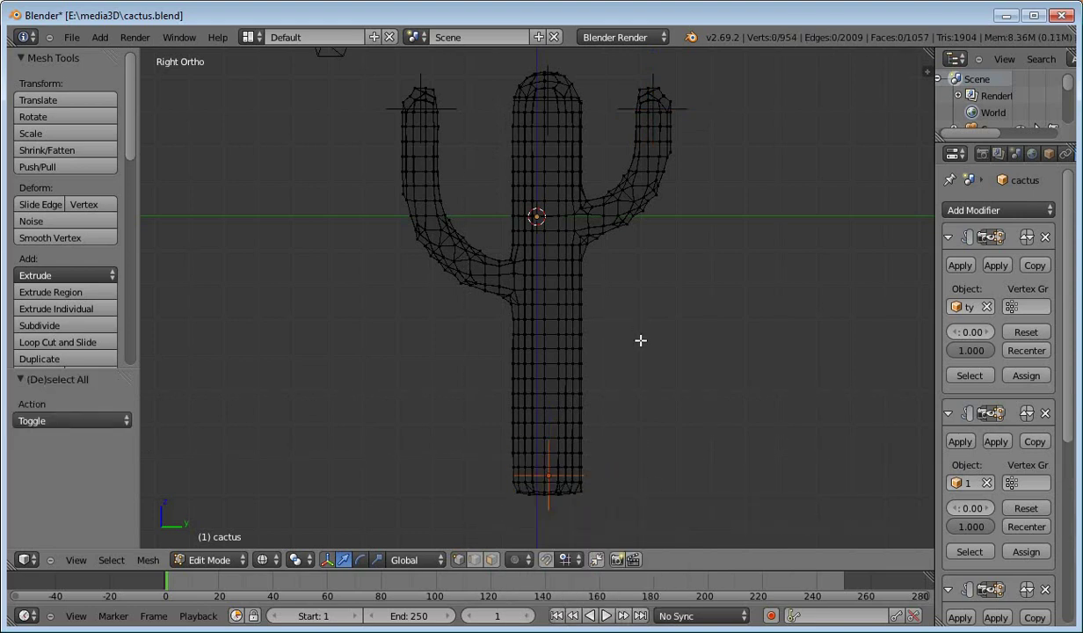
key(ctrl+h)
mouse_move(620, 396)
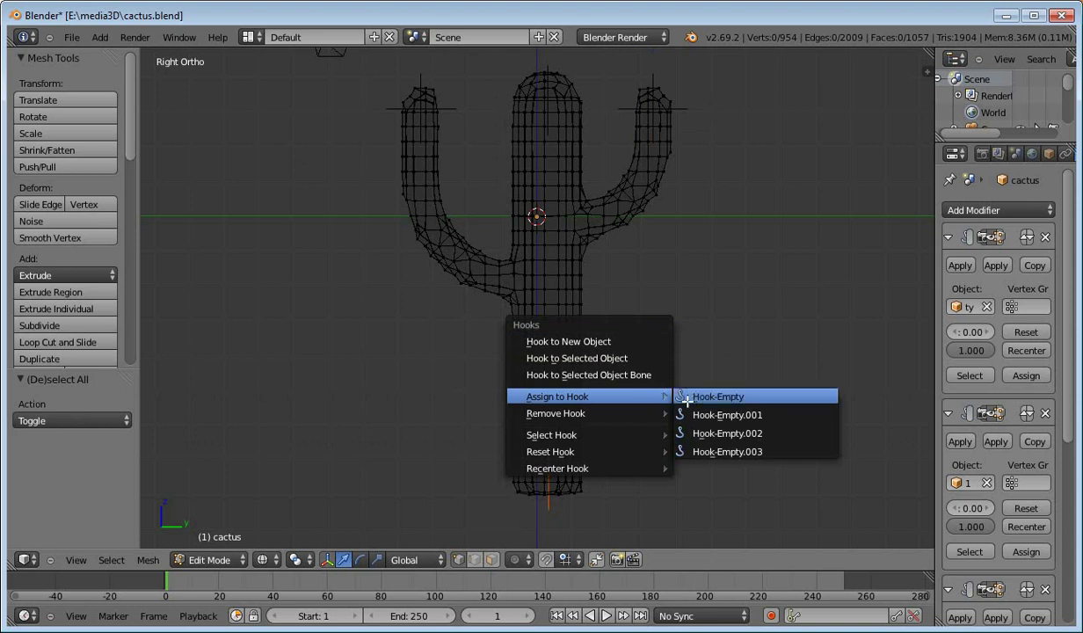
mouse_move(607, 435)
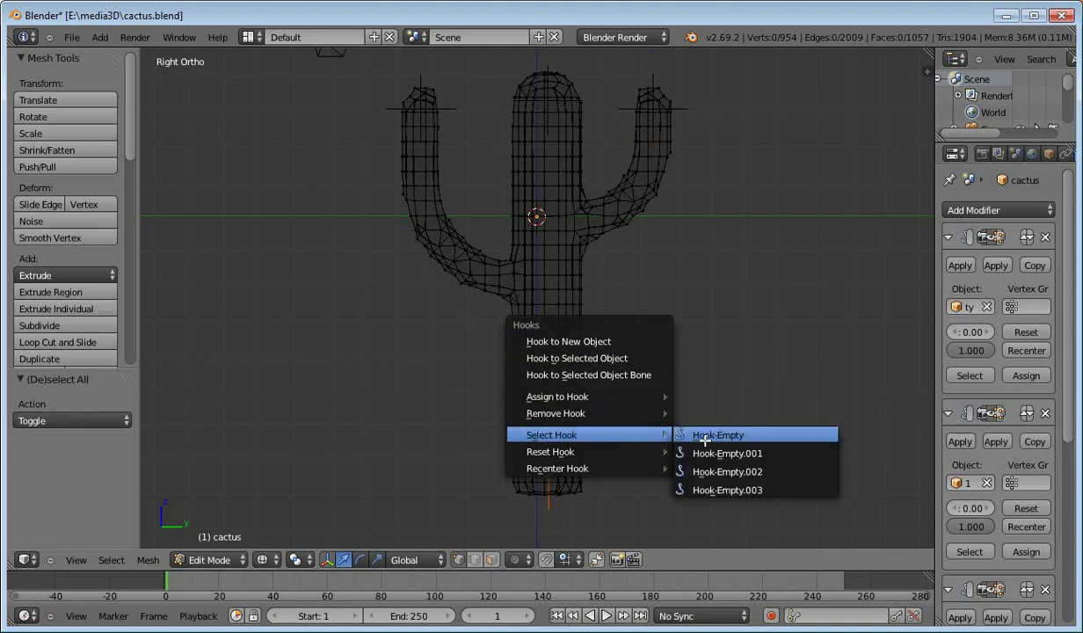
click(706, 435)
key(ctrl+h)
mouse_move(719, 314)
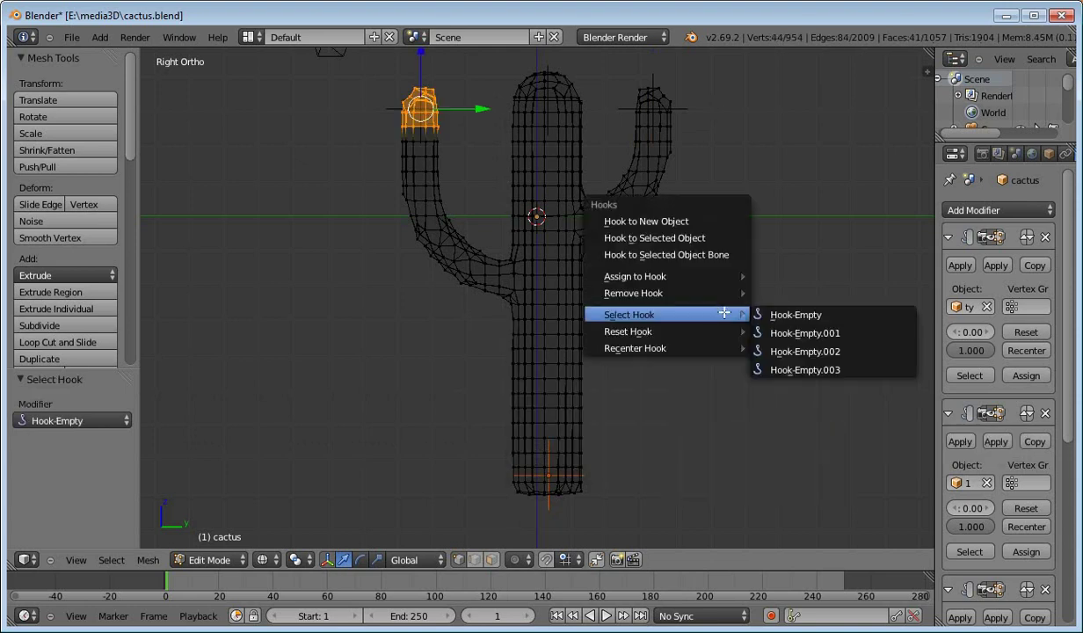
click(814, 339)
key(ctrl+h)
mouse_move(827, 335)
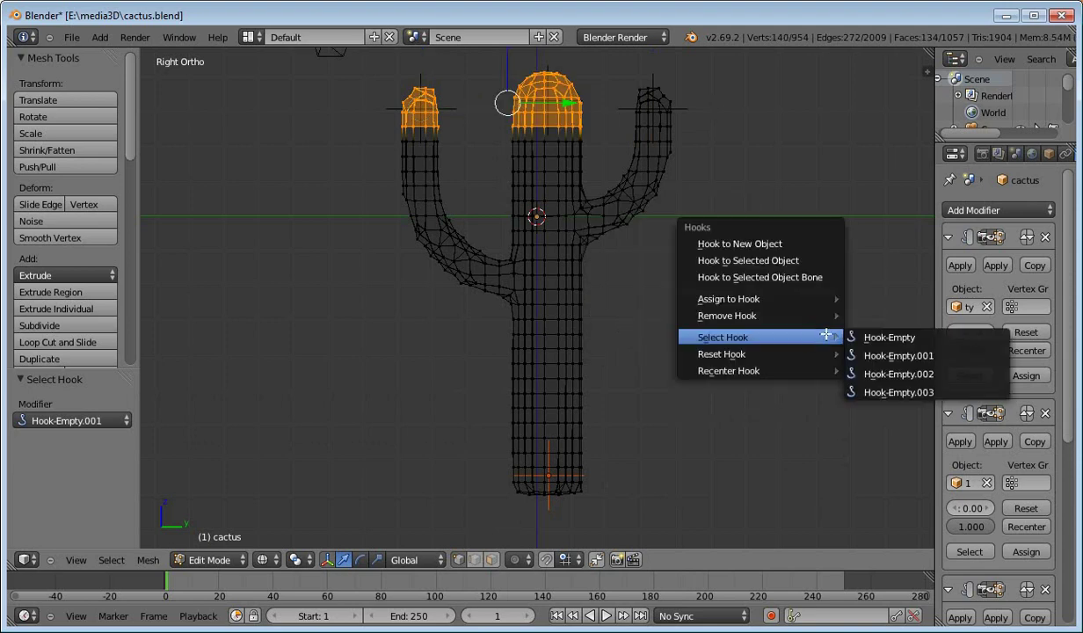
click(888, 374)
key(ctrl+h)
mouse_move(749, 324)
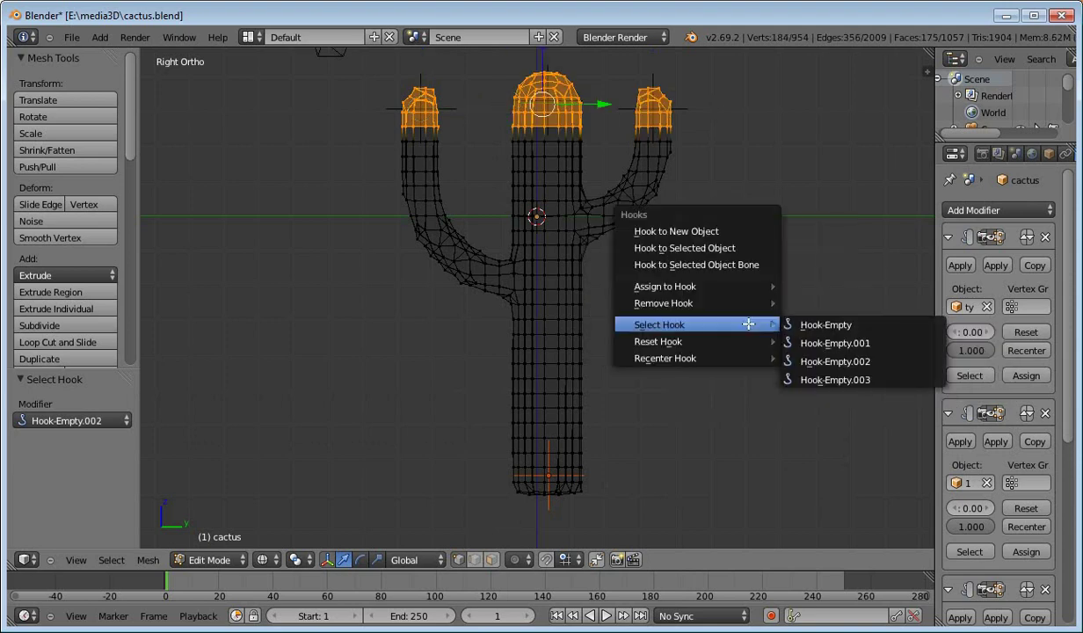
click(817, 380)
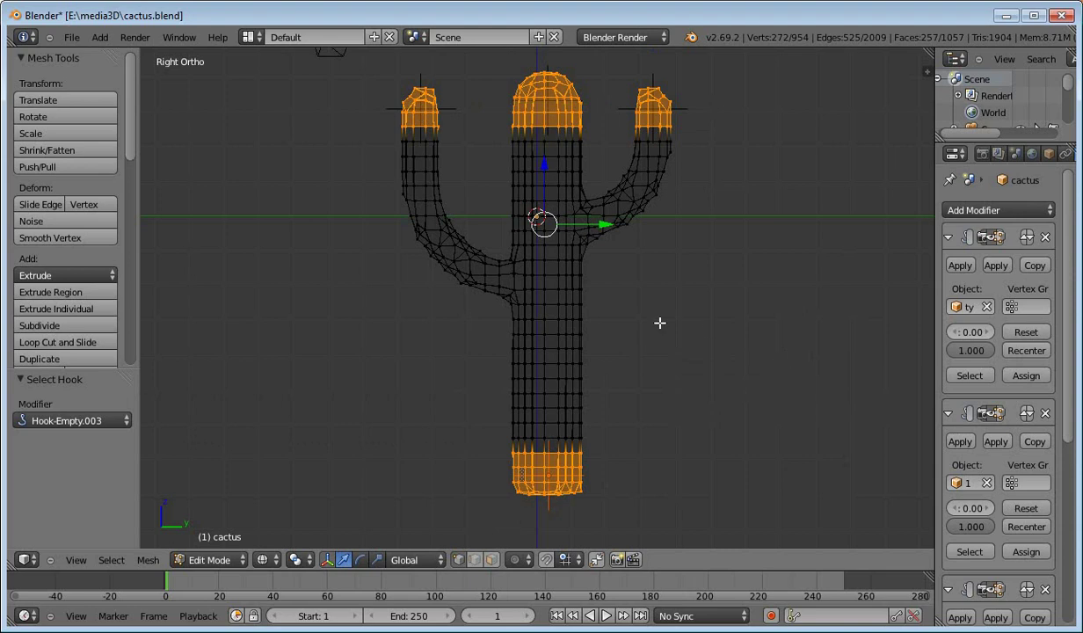
Create a vertex group on the cactus, assign the selected hook vertices to it and return to object mode.
scroll(1020, 154, down, 2)
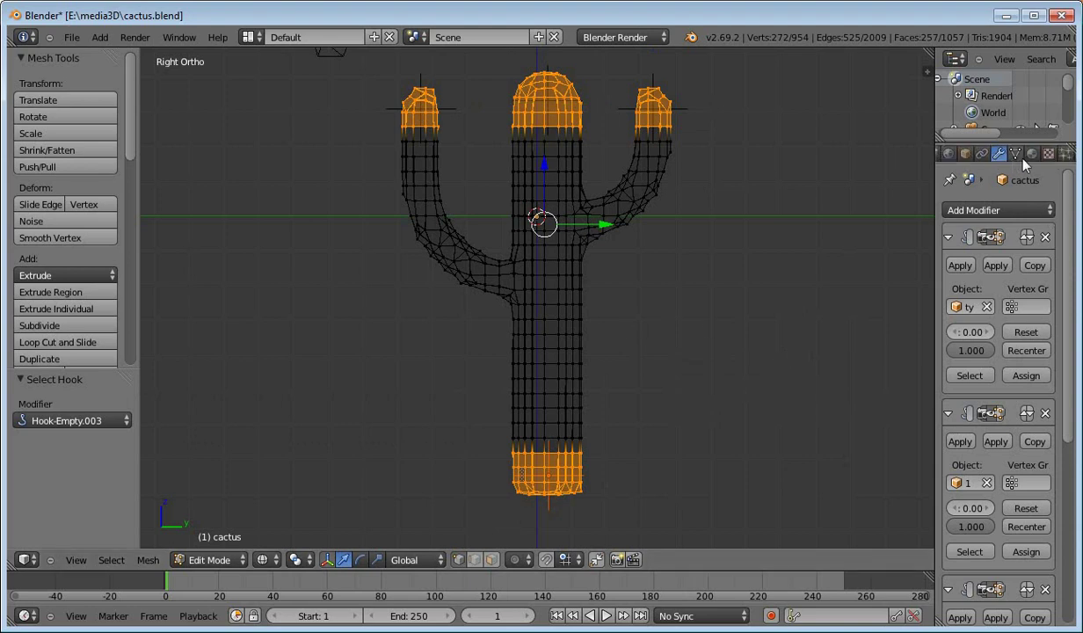
click(1016, 153)
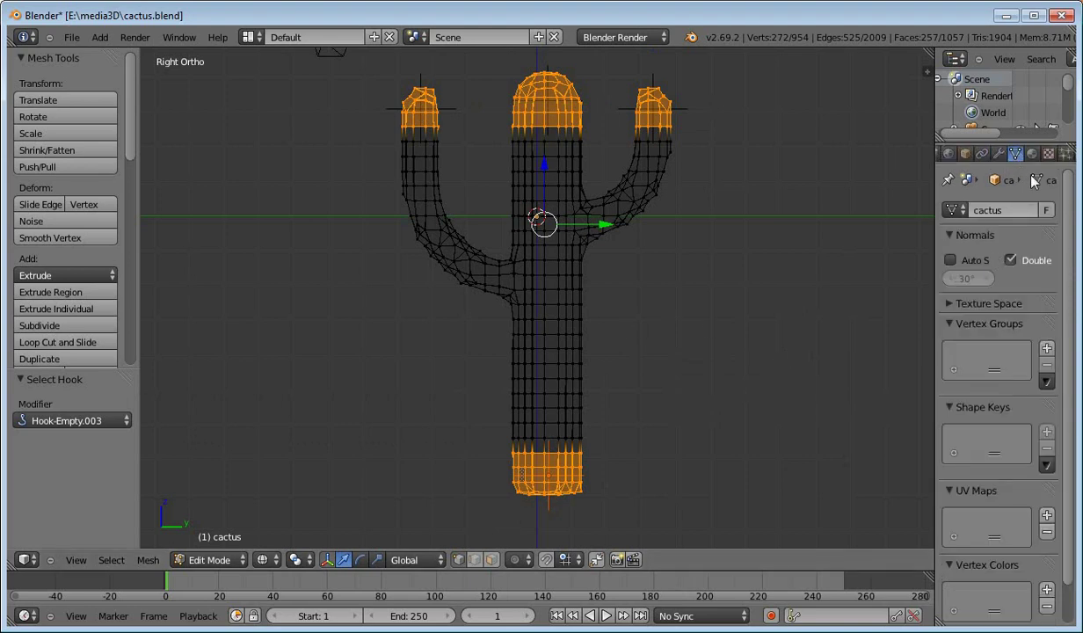
click(1047, 348)
click(967, 471)
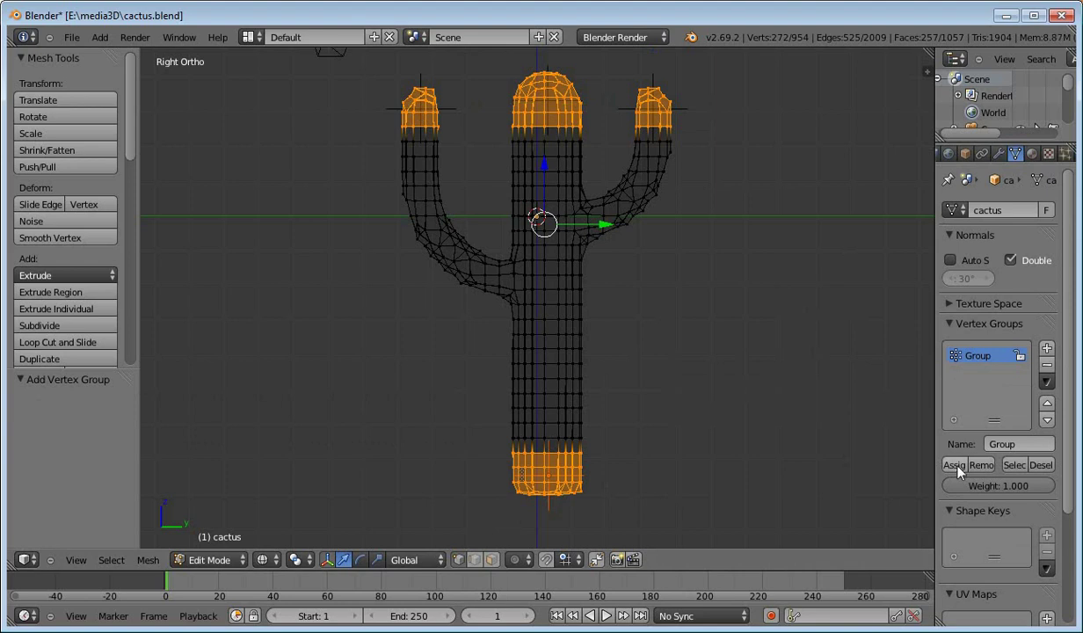
key(Tab)
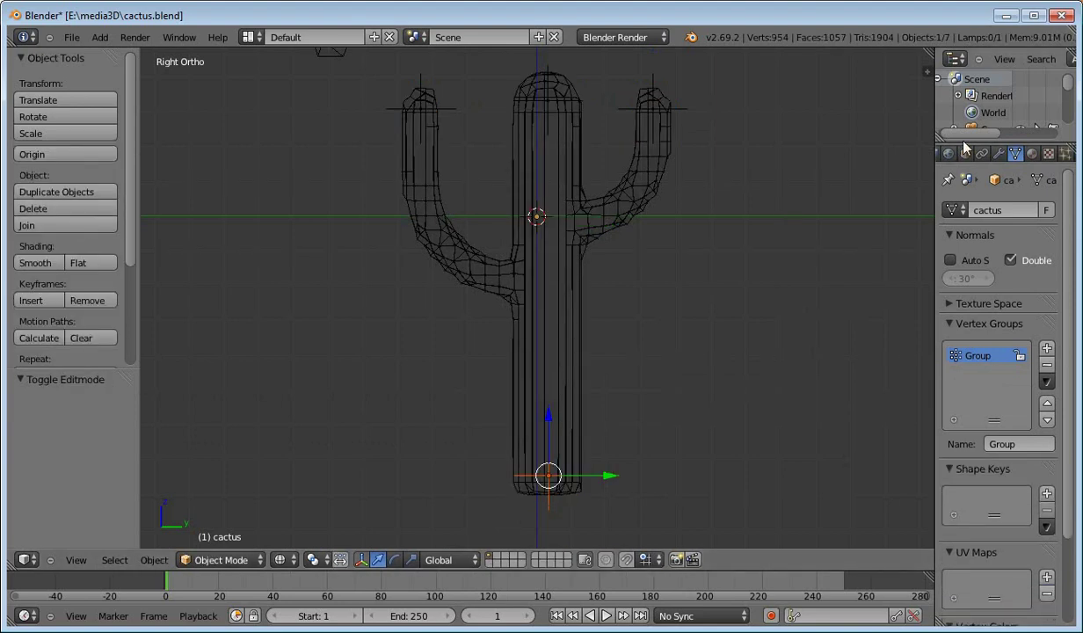
Show the cactus's modifiers, widen the properties area and collapse all four Hook modifiers.
click(999, 153)
right_click(569, 278)
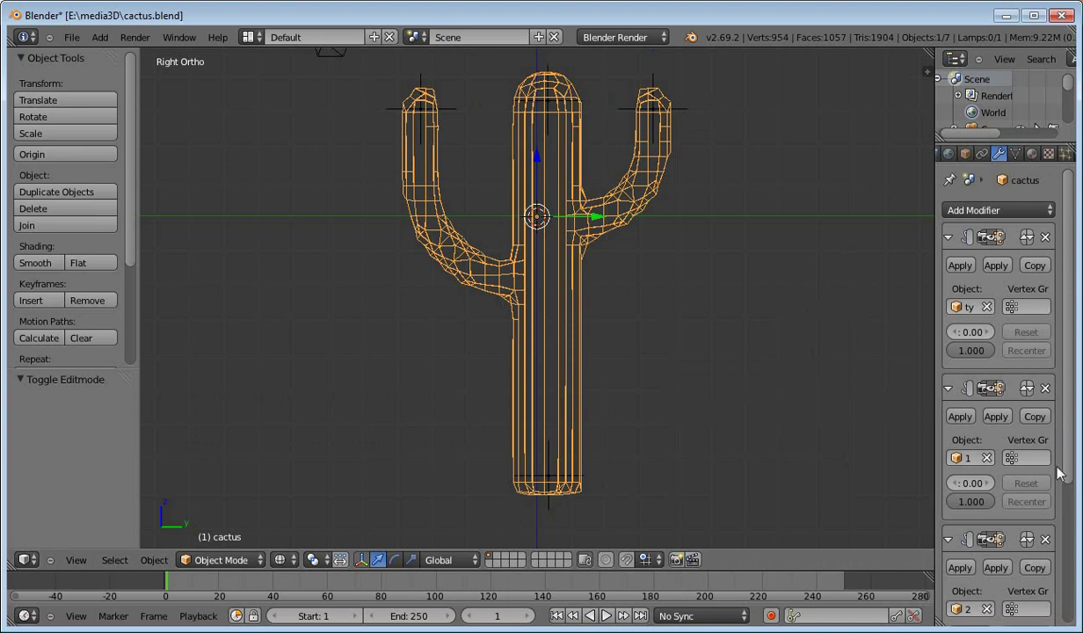
click(948, 237)
drag(939, 254, 825, 258)
click(850, 269)
click(849, 300)
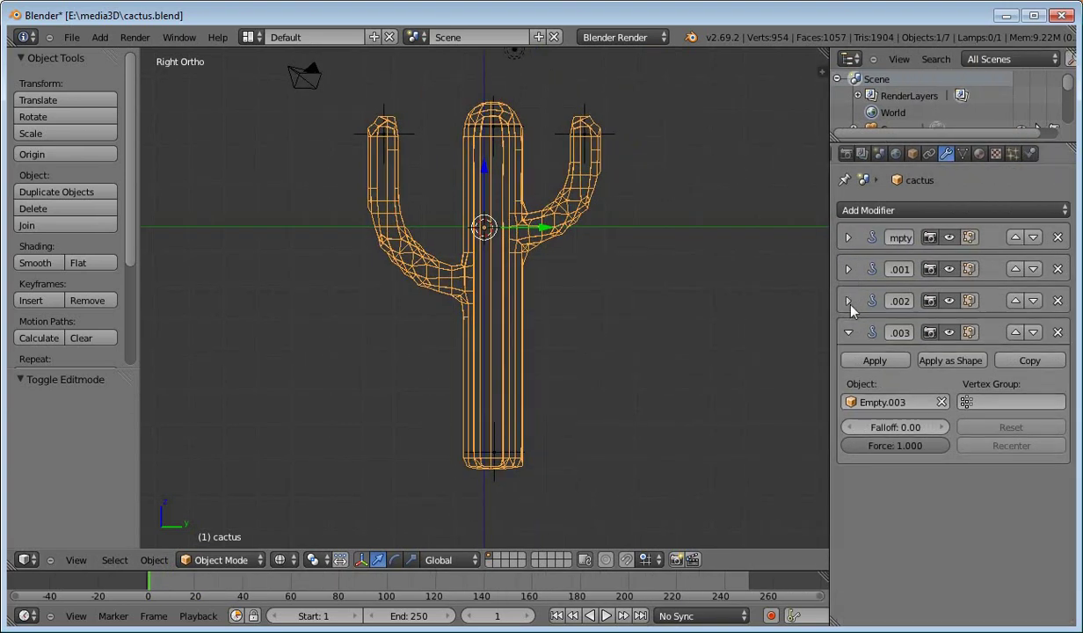
click(849, 333)
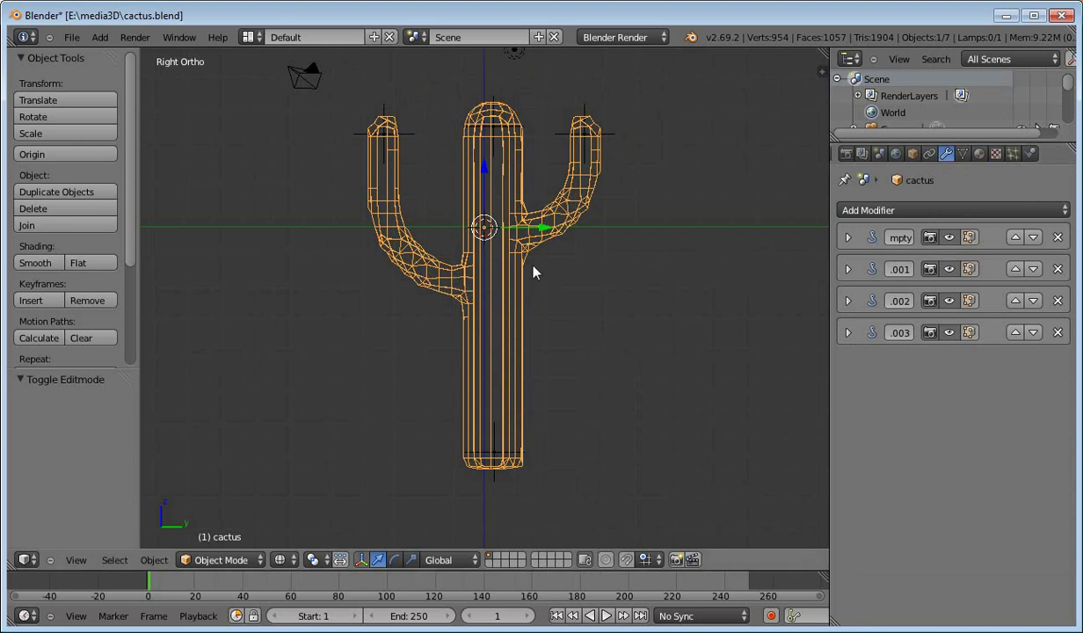
Test the hooks by trial-moving the empties at both arm tips and the base, cancelling each move.
right_click(605, 147)
key(g)
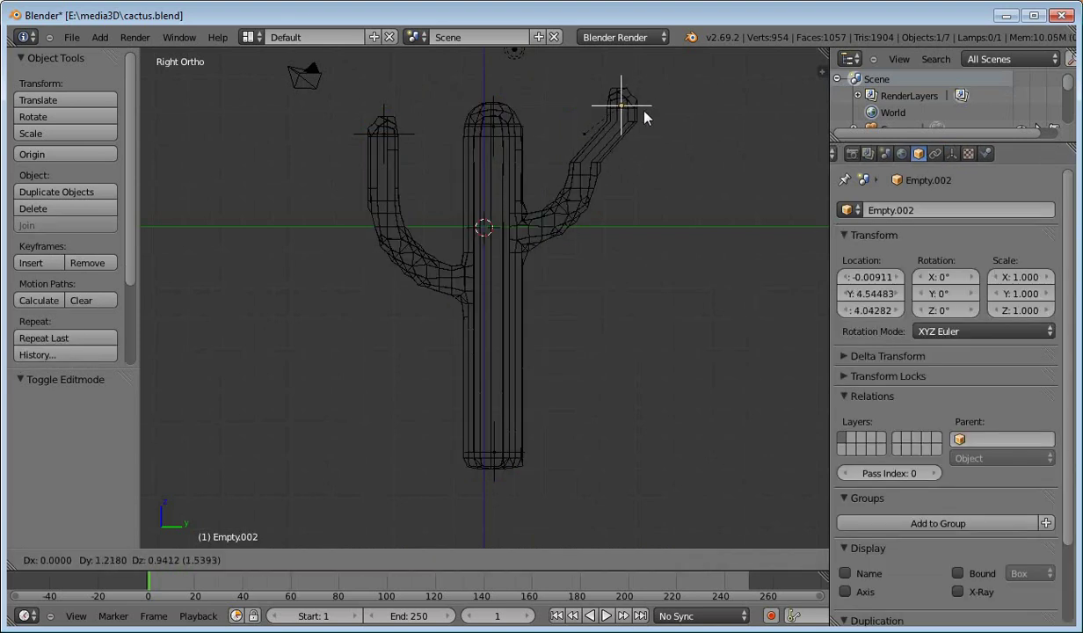
click(613, 145)
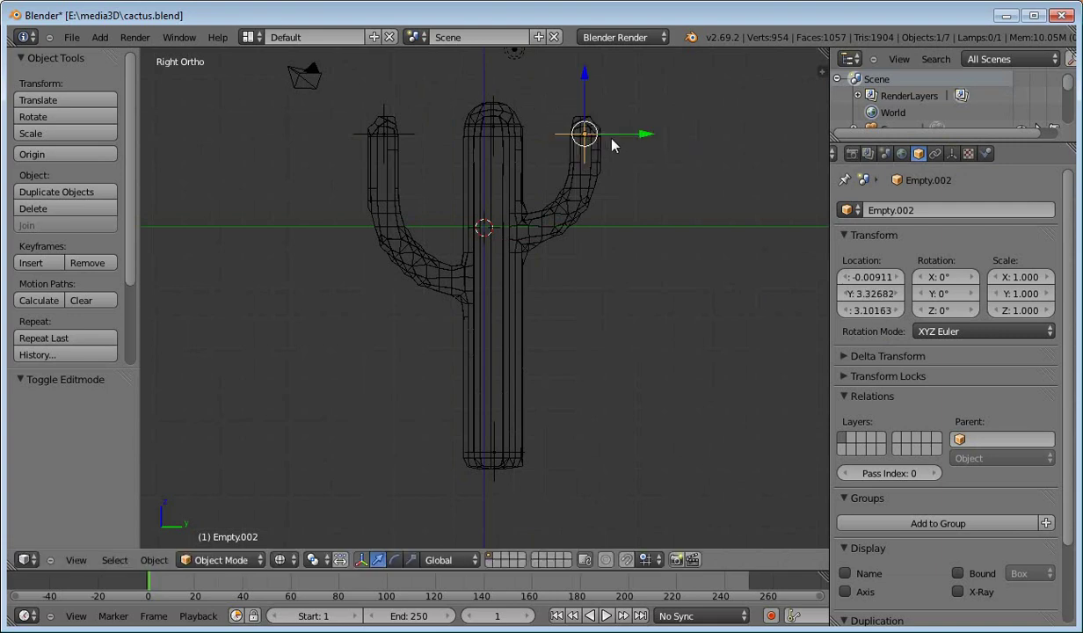
right_click(396, 131)
key(g)
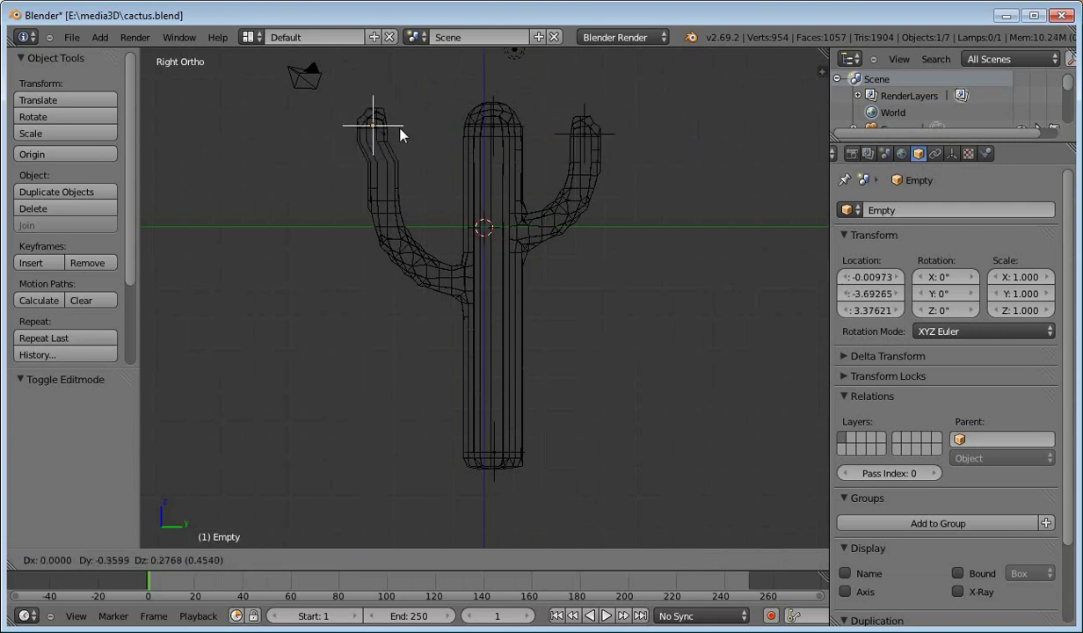
click(402, 137)
right_click(469, 462)
key(g)
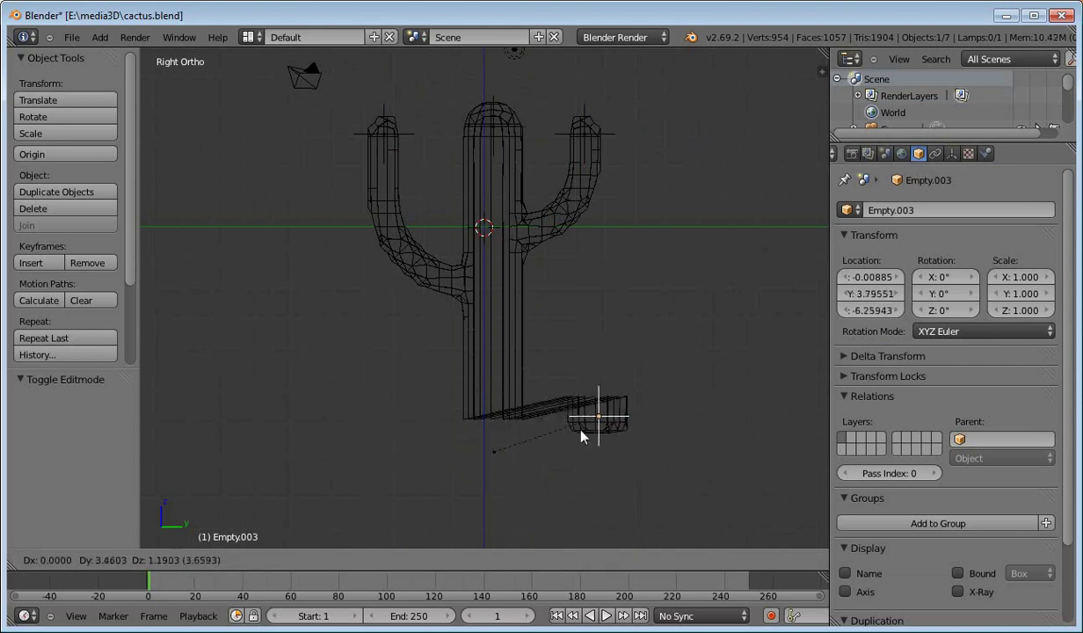
click(508, 498)
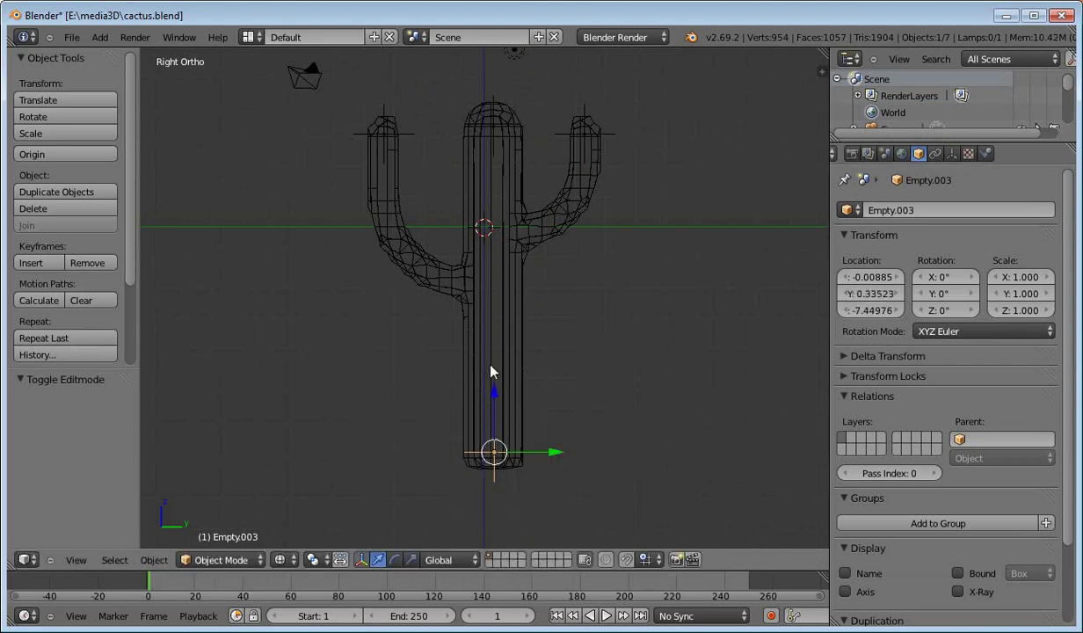
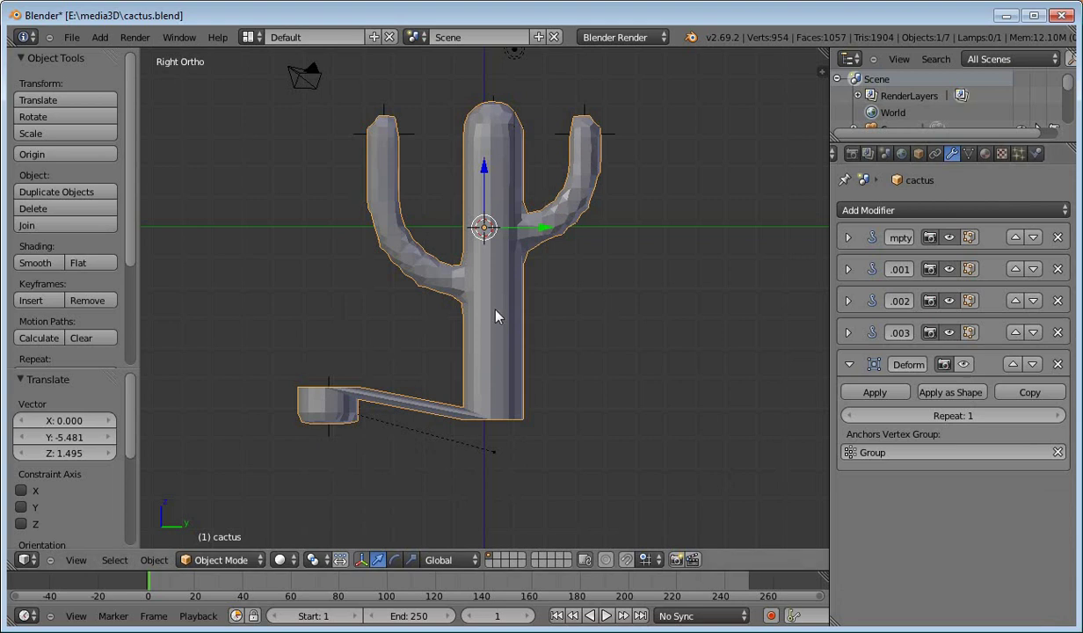
Invert the anchor vertex selection in edit mode to examine the free vertices, and return to the hooked shape in object mode.
key(Tab)
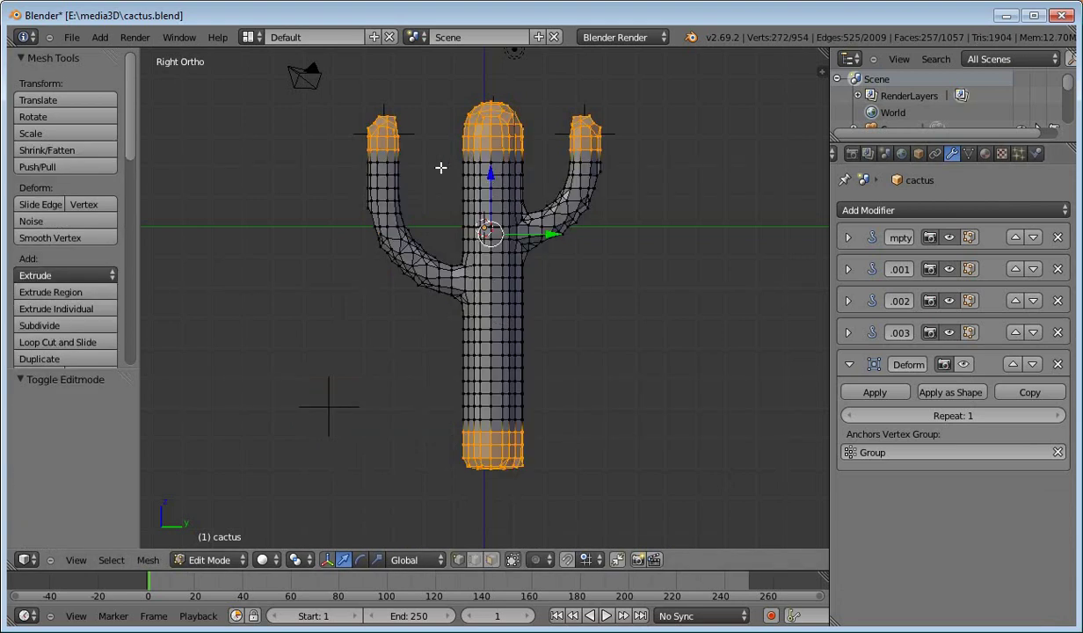
key(ctrl+s)
key(w)
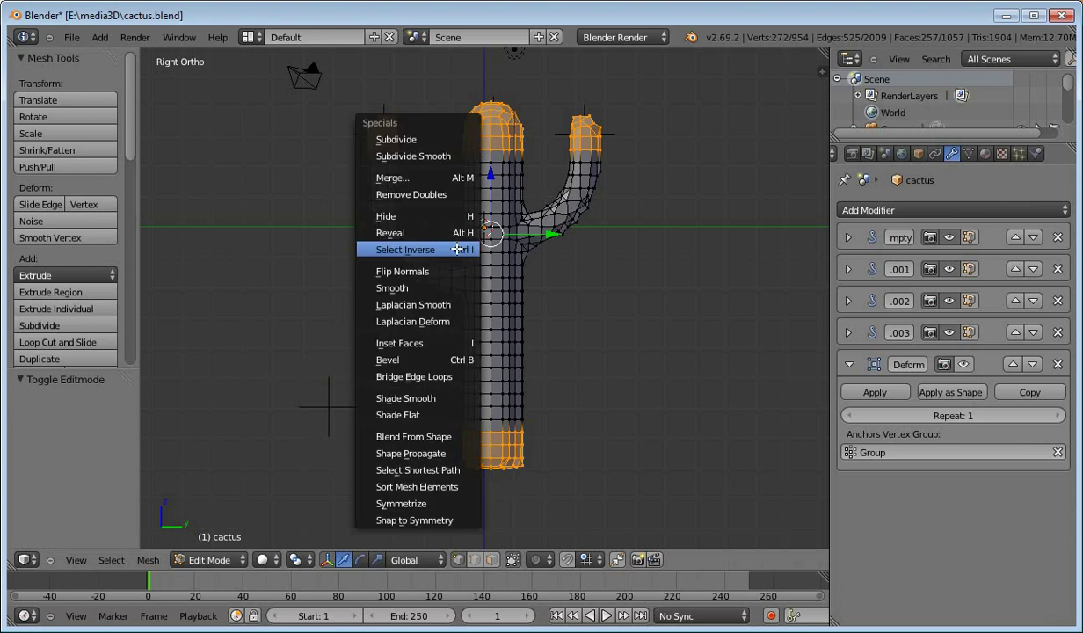
click(457, 250)
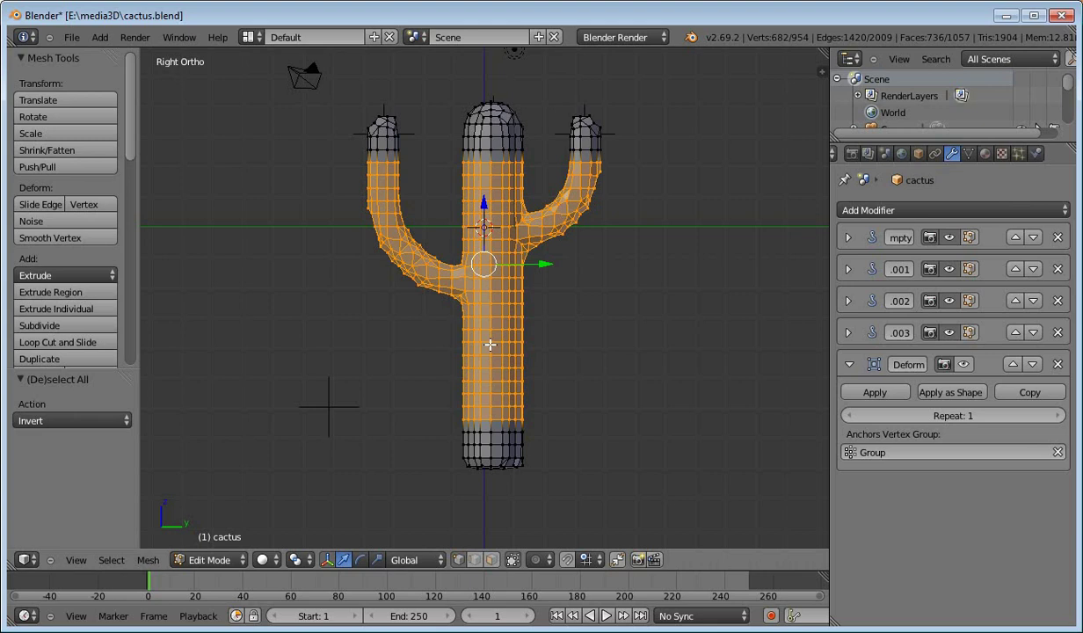
key(Tab)
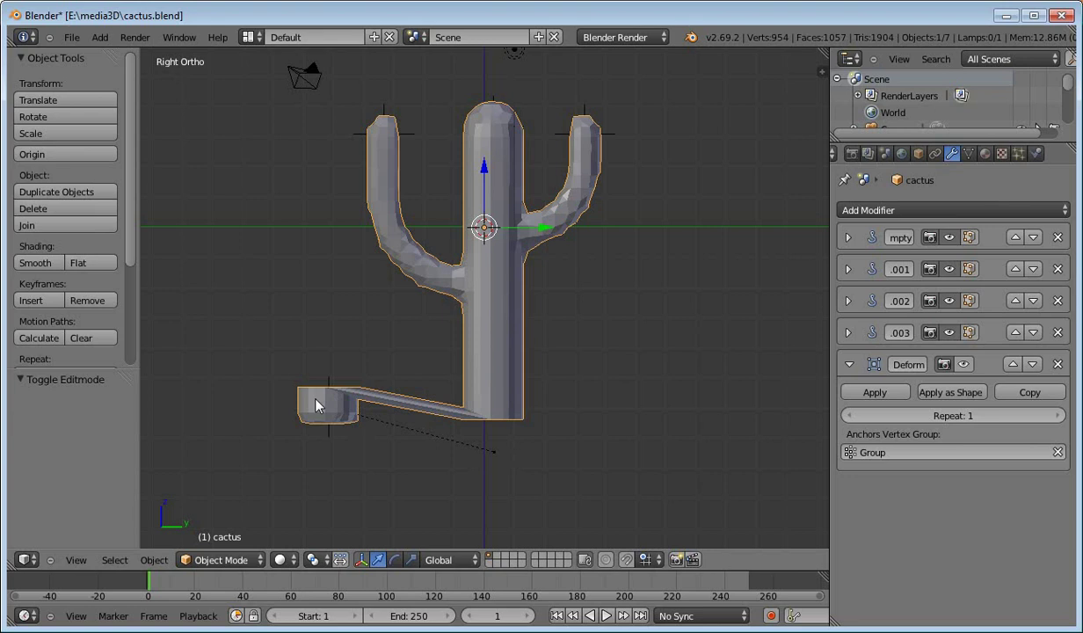
Select only the anchor vertex group's vertices in edit mode and compare them with the hooked shape in object mode.
click(968, 153)
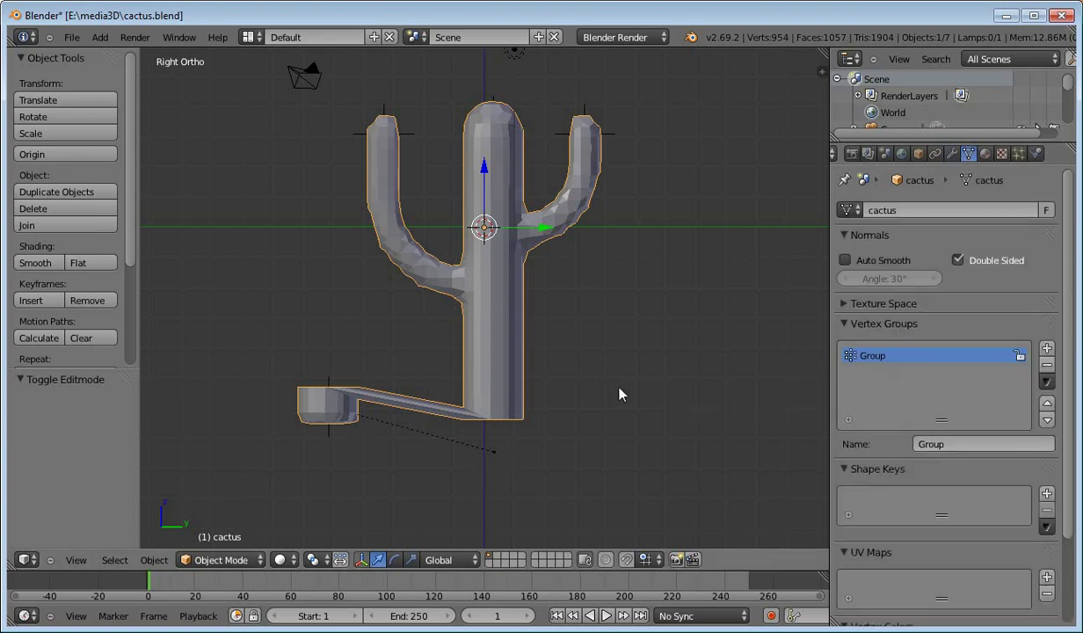
key(Tab)
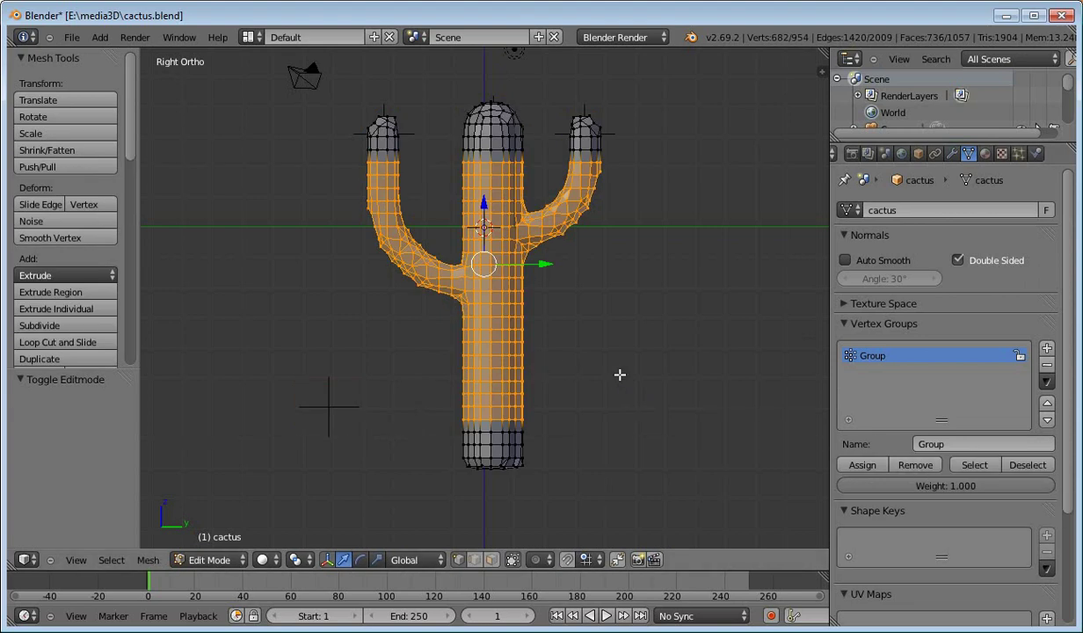
key(a)
click(972, 466)
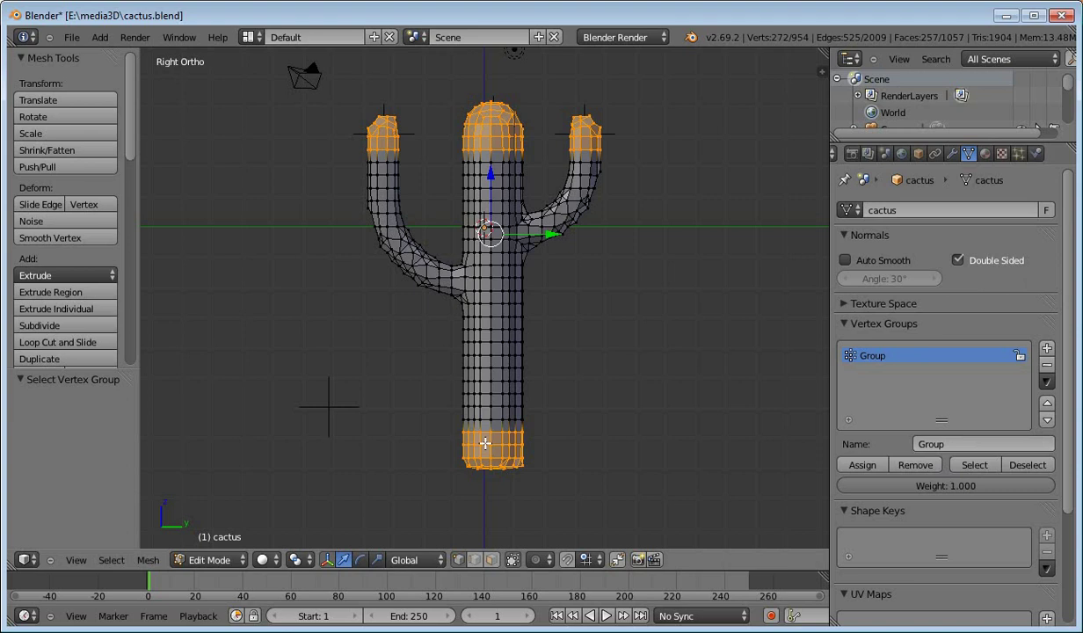
right_drag(485, 444, 320, 402)
key(Tab)
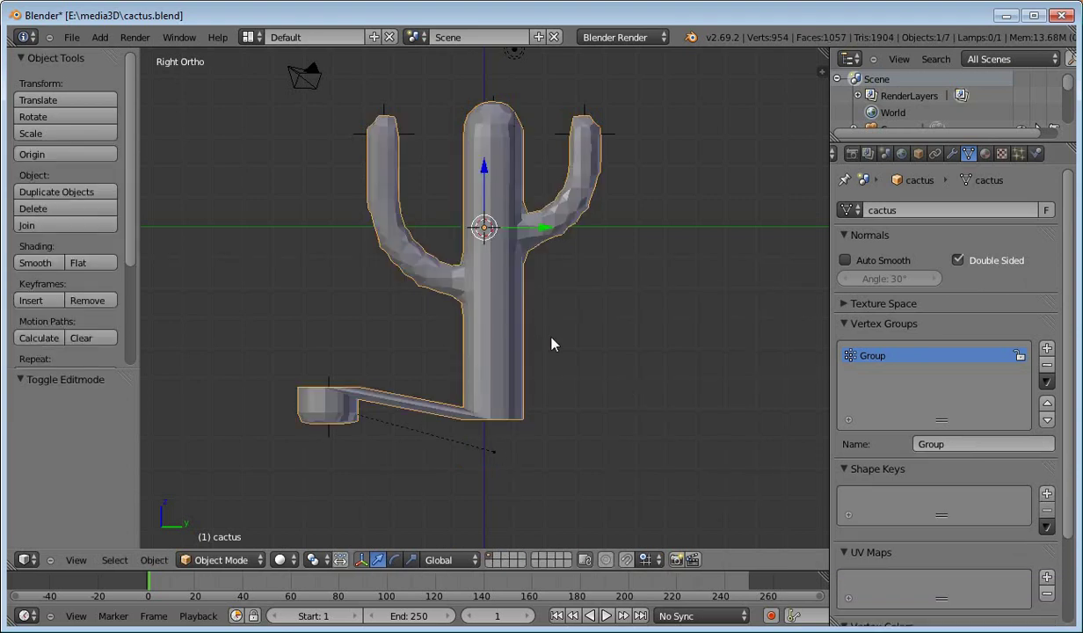
Turn on the cactus's Laplacian Deform modifier in the viewport and rotate the base empty to about -169° on X.
click(951, 153)
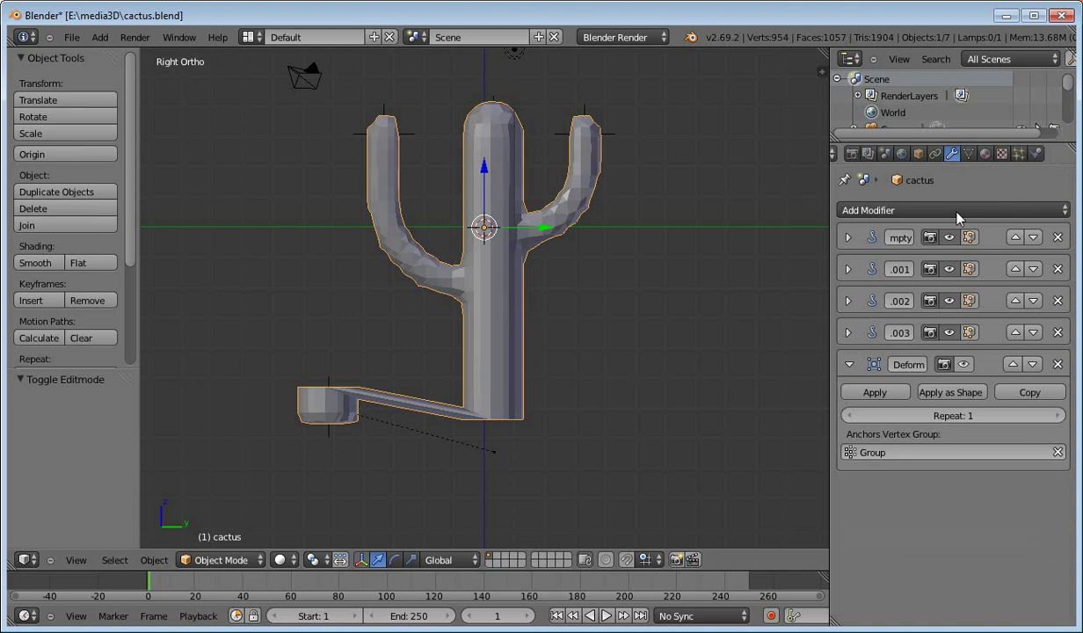
click(964, 364)
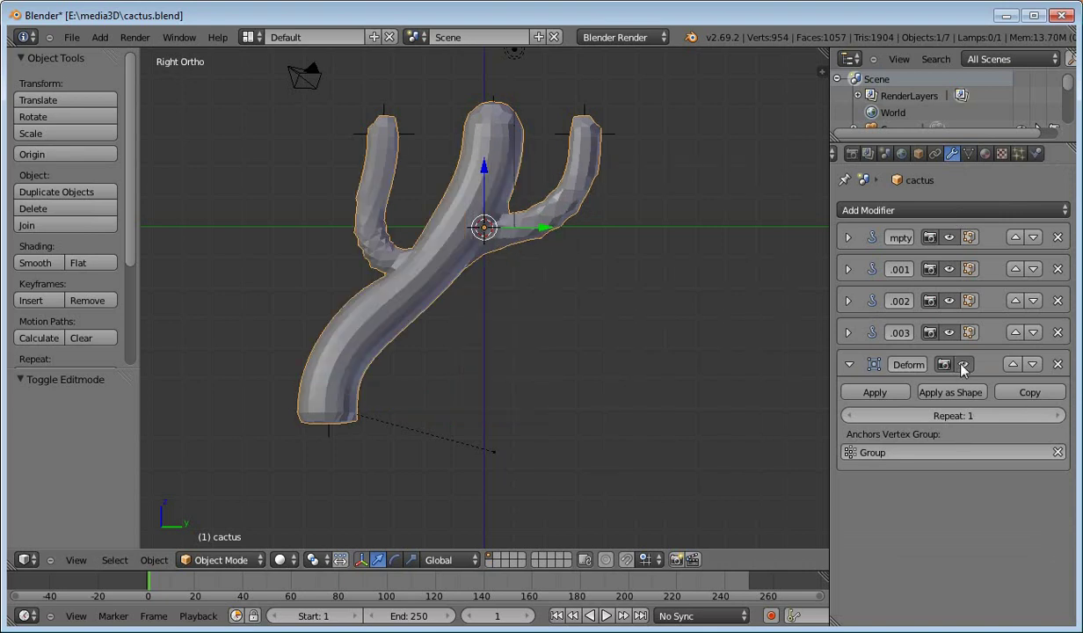
right_click(341, 458)
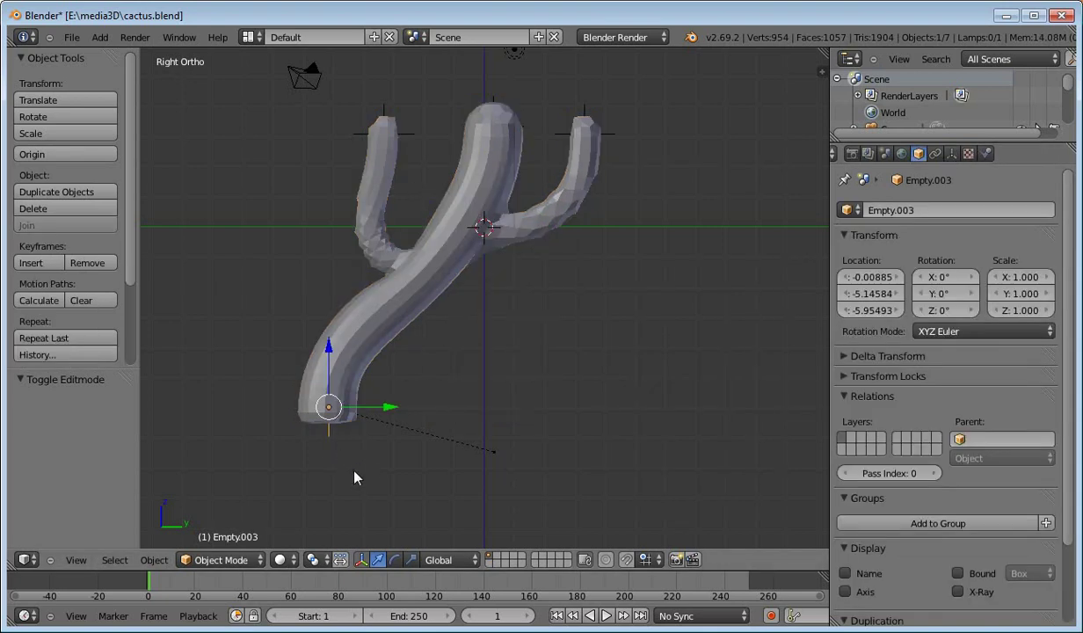
key(r)
click(313, 141)
Rotate the longer arm's tip empty to about 112° on X and reposition it outward and down, away from the trunk.
right_click(374, 136)
key(r)
click(393, 166)
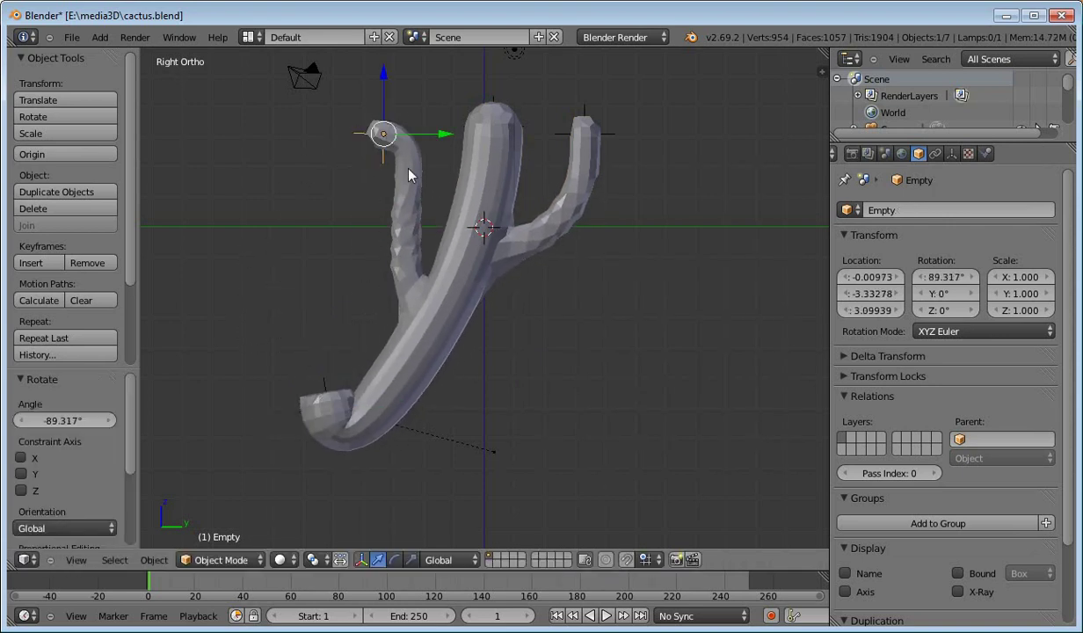
key(g)
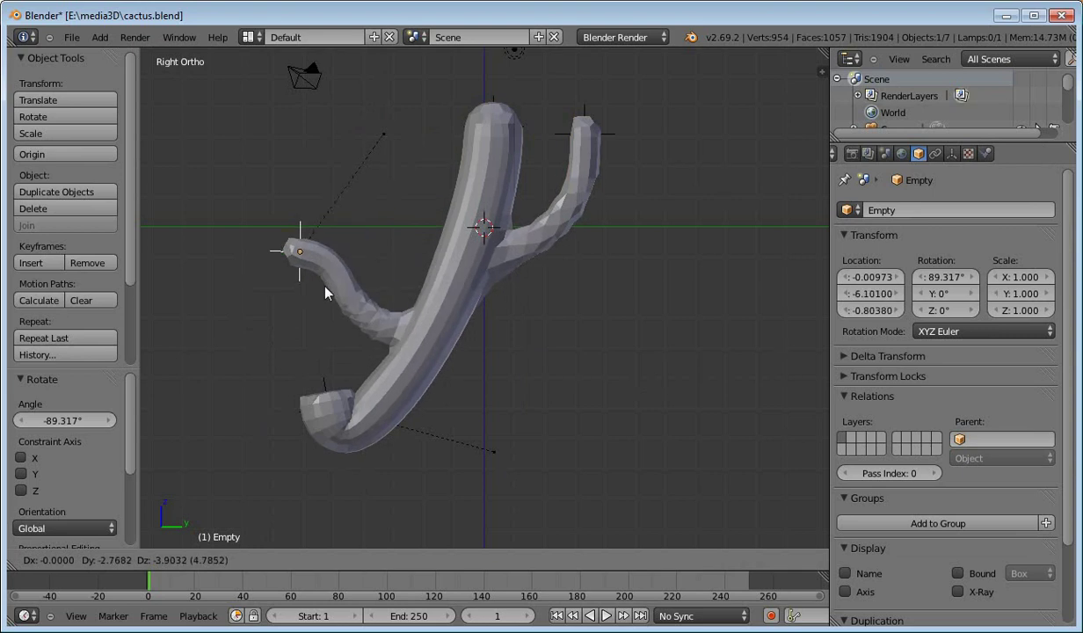
click(304, 280)
key(r)
click(346, 293)
key(g)
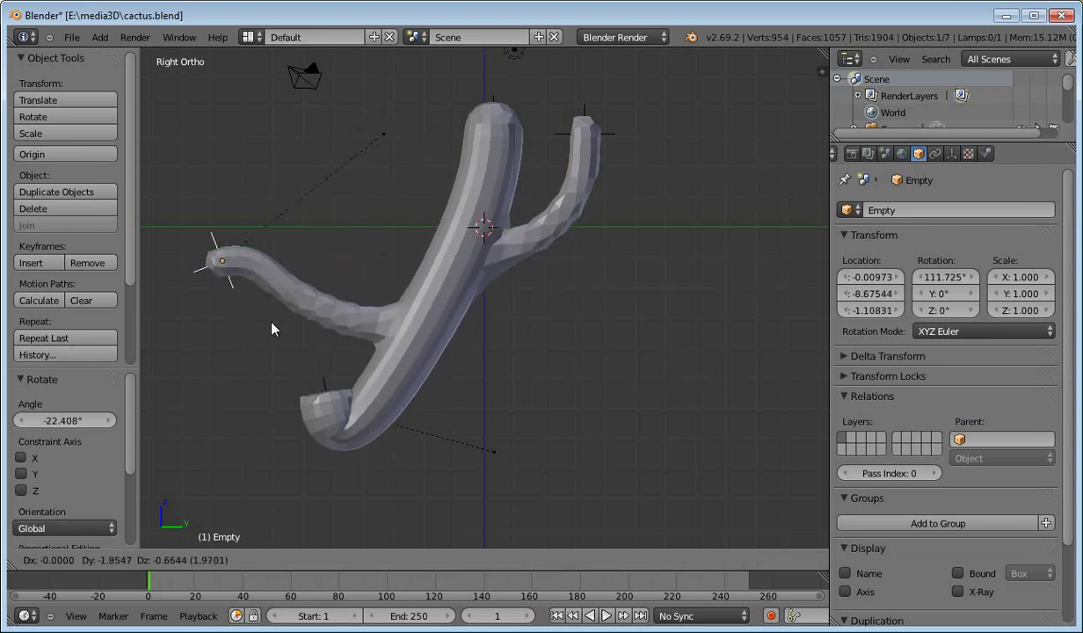
click(232, 318)
Raise the cactus's Laplacian Deform Repeat value to 4.
right_click(427, 360)
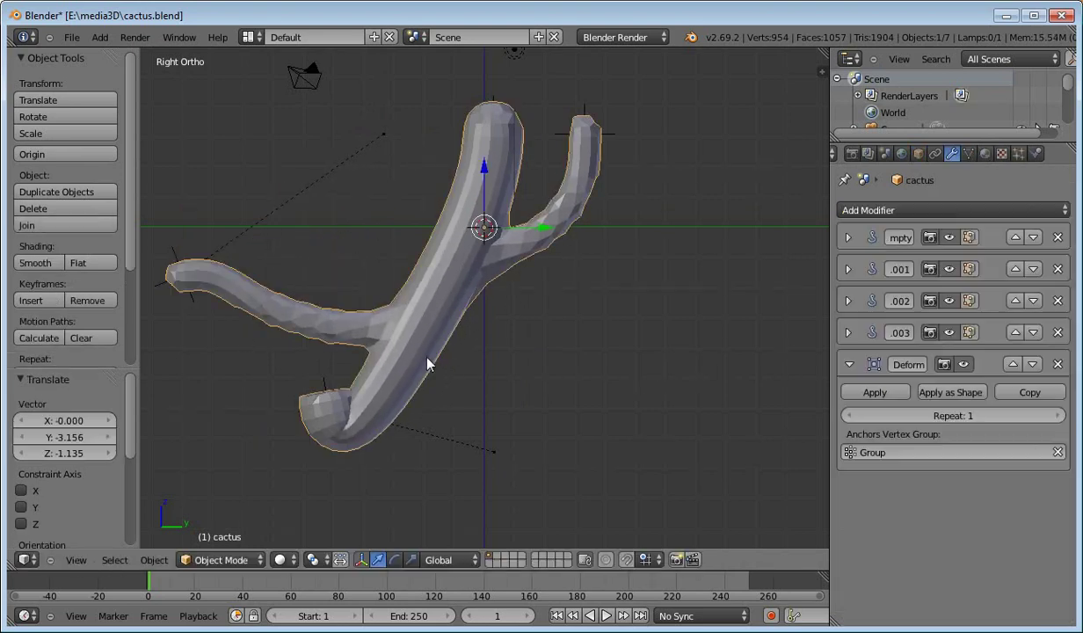
click(1027, 417)
click(1027, 417)
click(1029, 420)
Rotate the base empty by about -203° and move it about 14.6 units in Y and 4.3 units in Z.
right_click(319, 382)
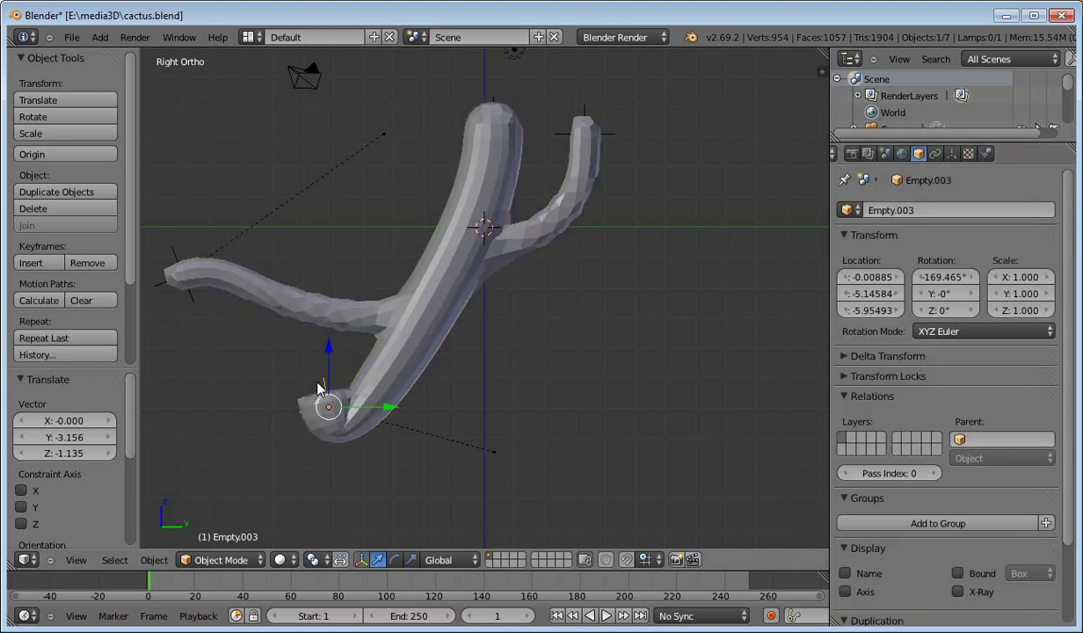
key(r)
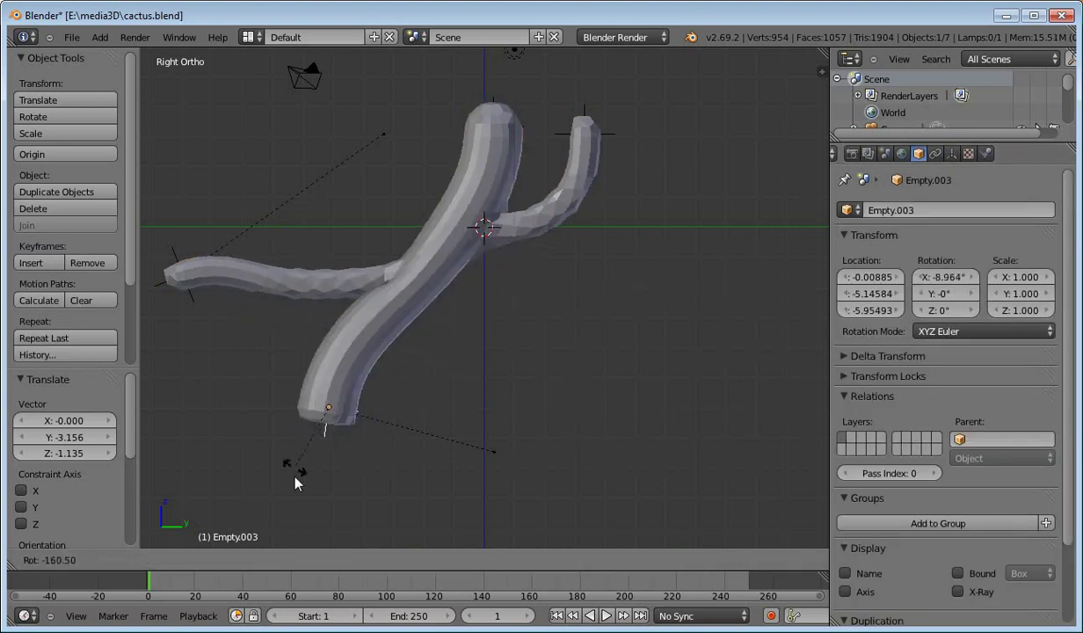
click(353, 452)
key(g)
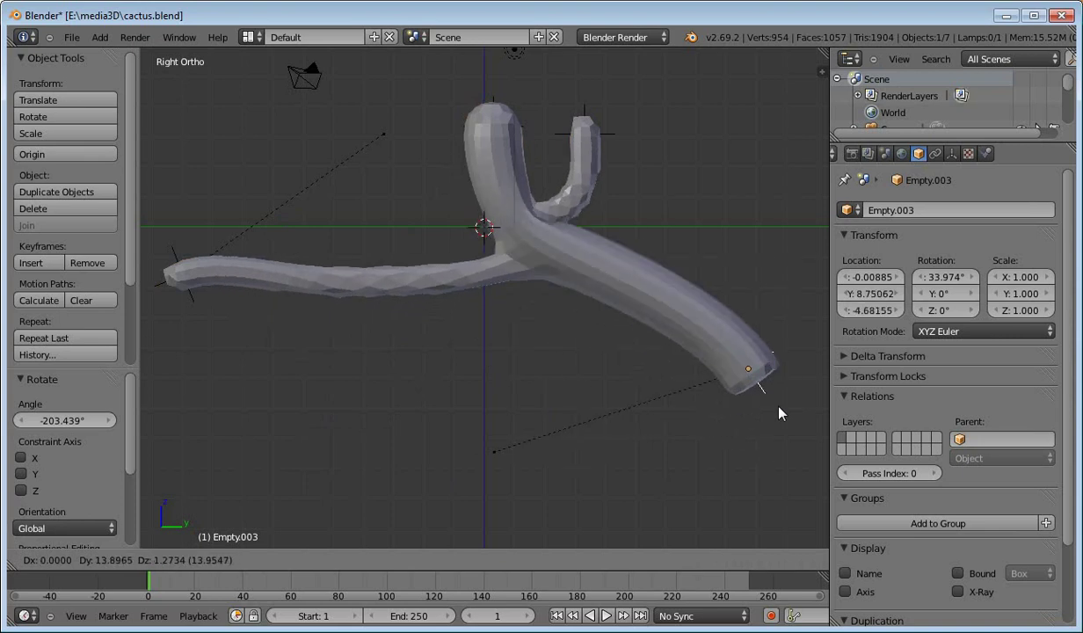
click(796, 323)
Move the shorter arm's tip empty about 2.9 units in Y and 3.4 units in Z and inspect the pose.
right_click(610, 134)
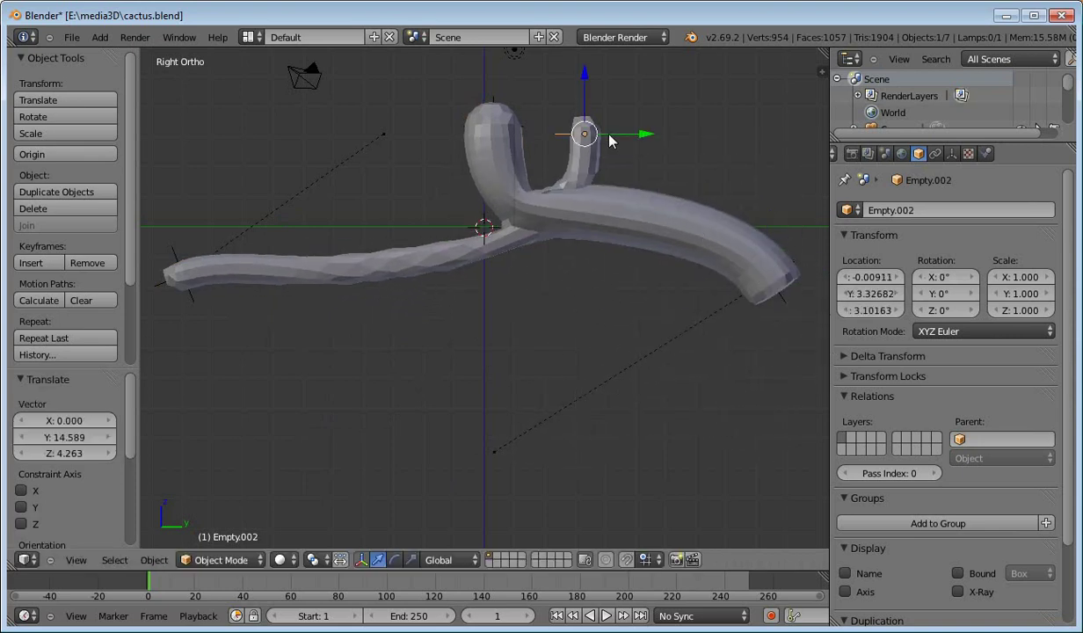
key(g)
click(635, 290)
middle_drag(635, 290, 605, 394)
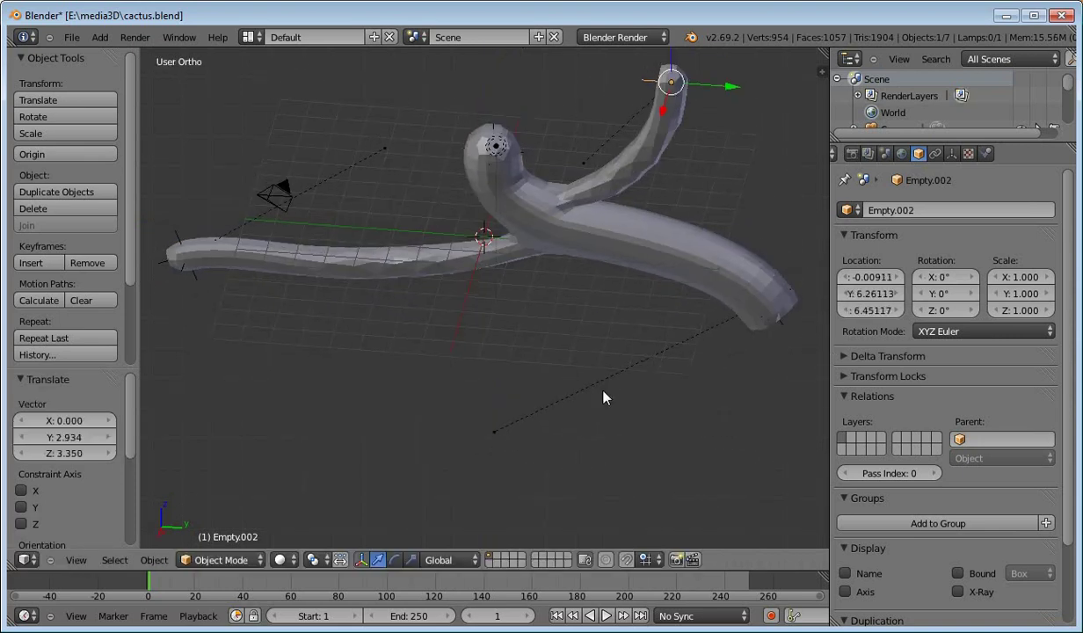
scroll(604, 394, down, 2)
middle_drag(418, 365, 308, 331)
key(KP_7)
key(KP_1)
key(KP_3)
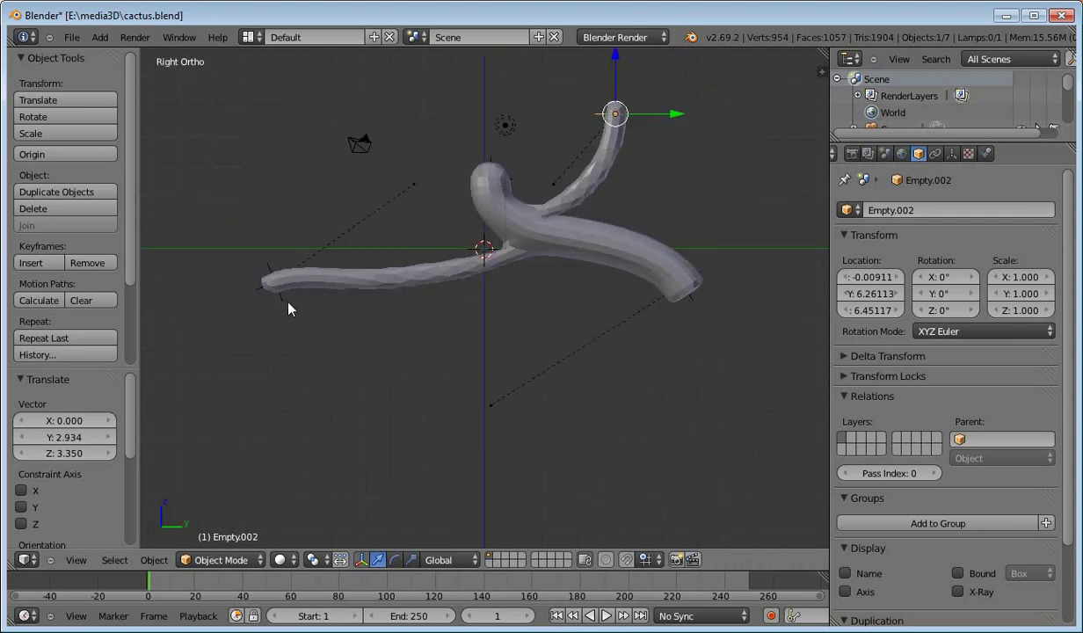
Move the longer arm's tip empty about 12.1 units in Y and -7.6 units in Z, below the trunk.
right_click(273, 280)
key(g)
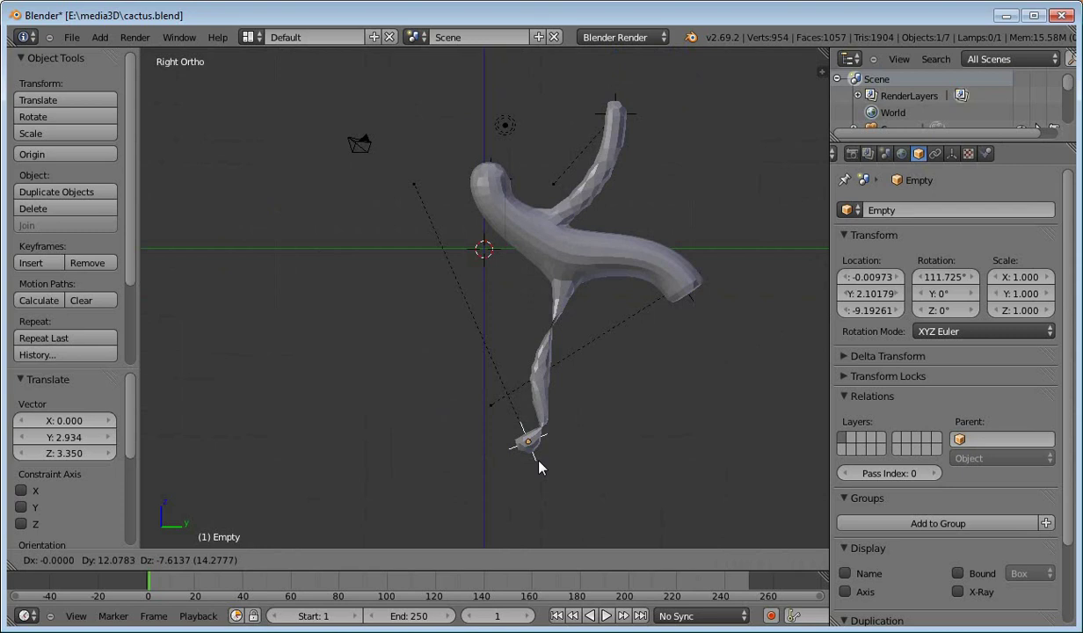
click(536, 461)
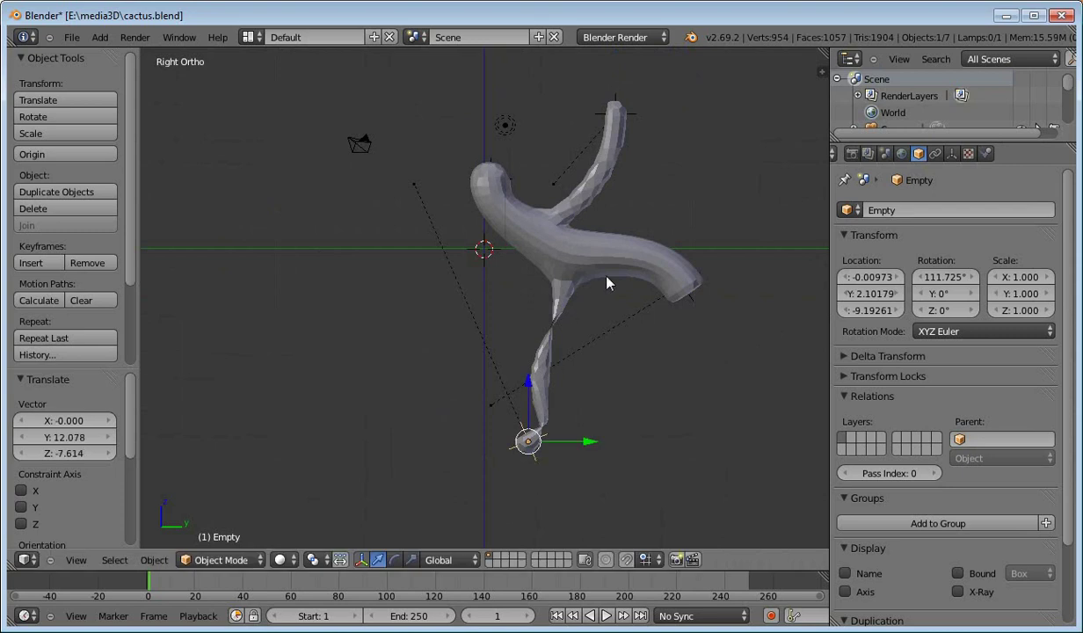
Try Laplacian Deform Repeat values from 5 up to 24 on the cactus, and bring Repeat down to 1.
right_click(590, 288)
click(1059, 417)
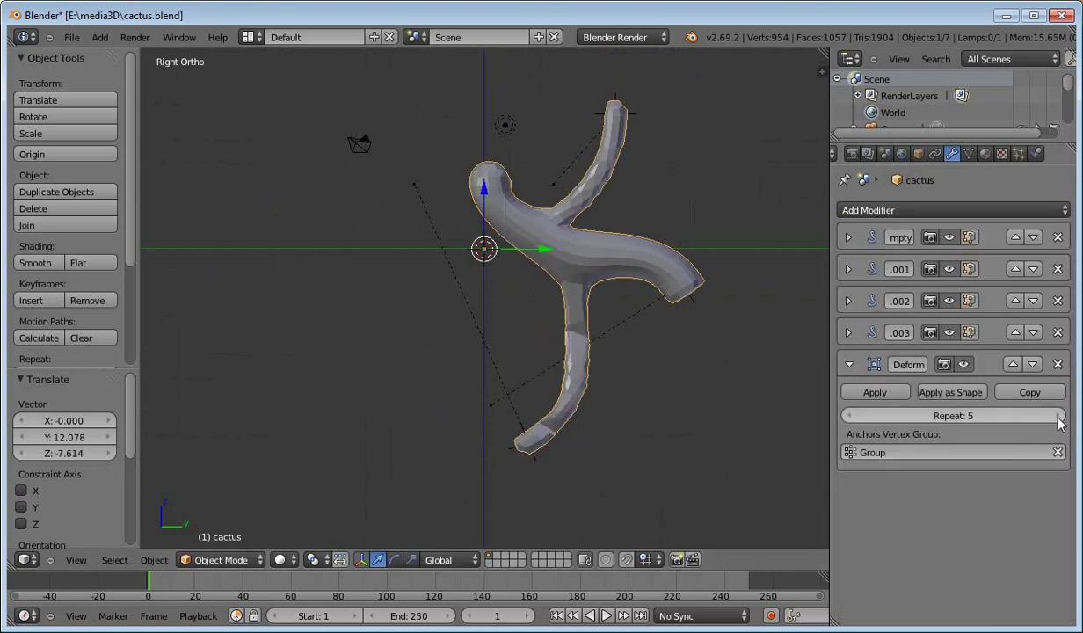
click(1059, 417)
click(1058, 417)
click(1059, 417)
click(1059, 417)
click(1022, 417)
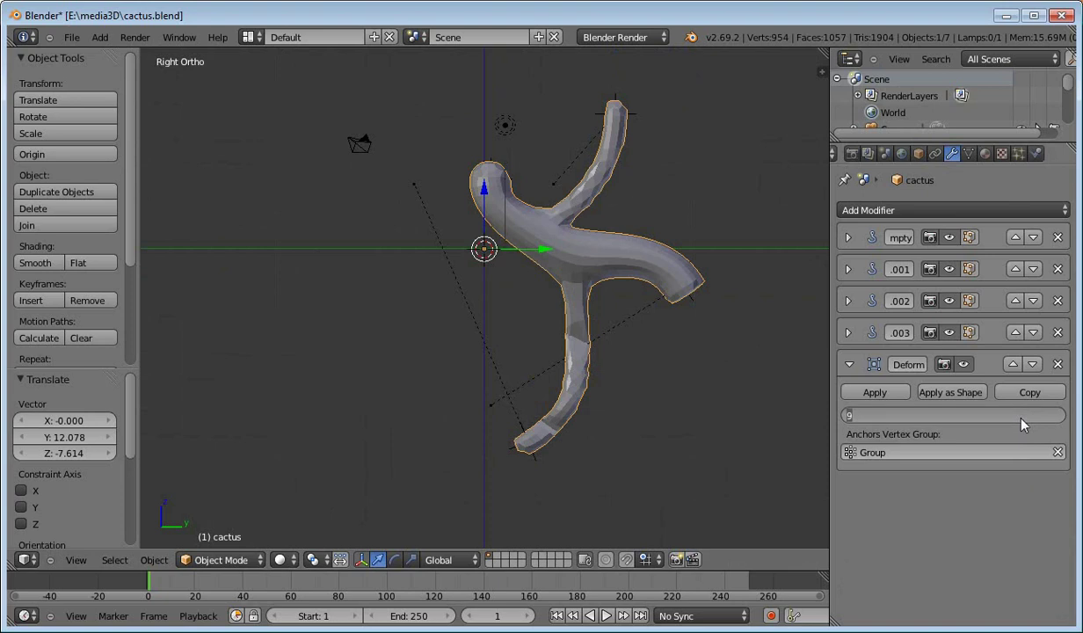
text(24)
key(Return)
drag(988, 400, 757, 414)
Clear the lower arm tip empty's rotation and rotate it to about 128.6° on X.
right_click(533, 459)
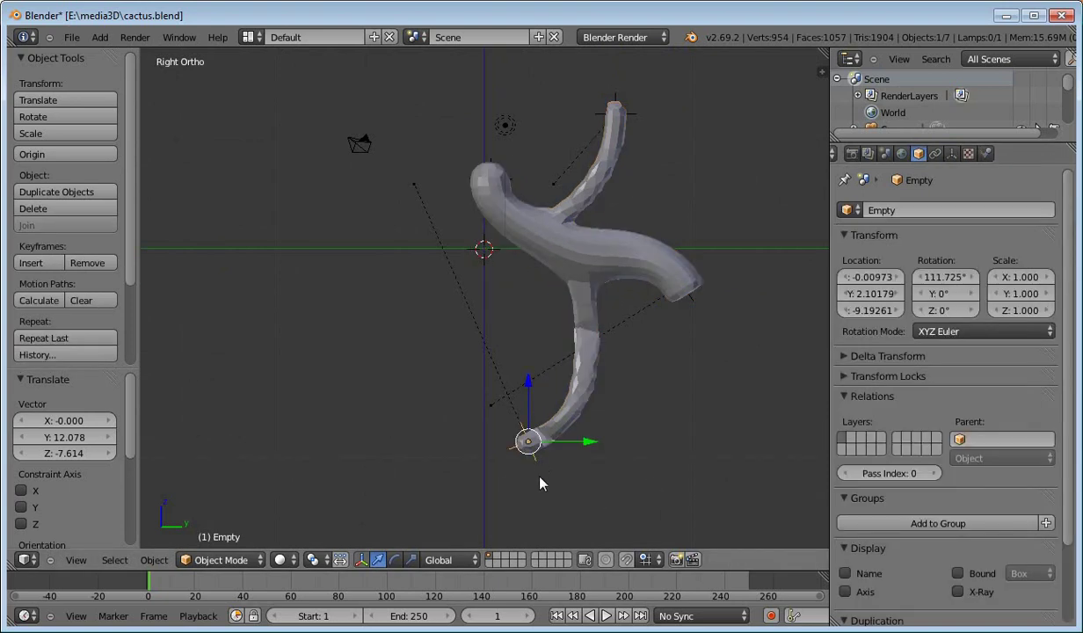
key(alt+r)
key(r)
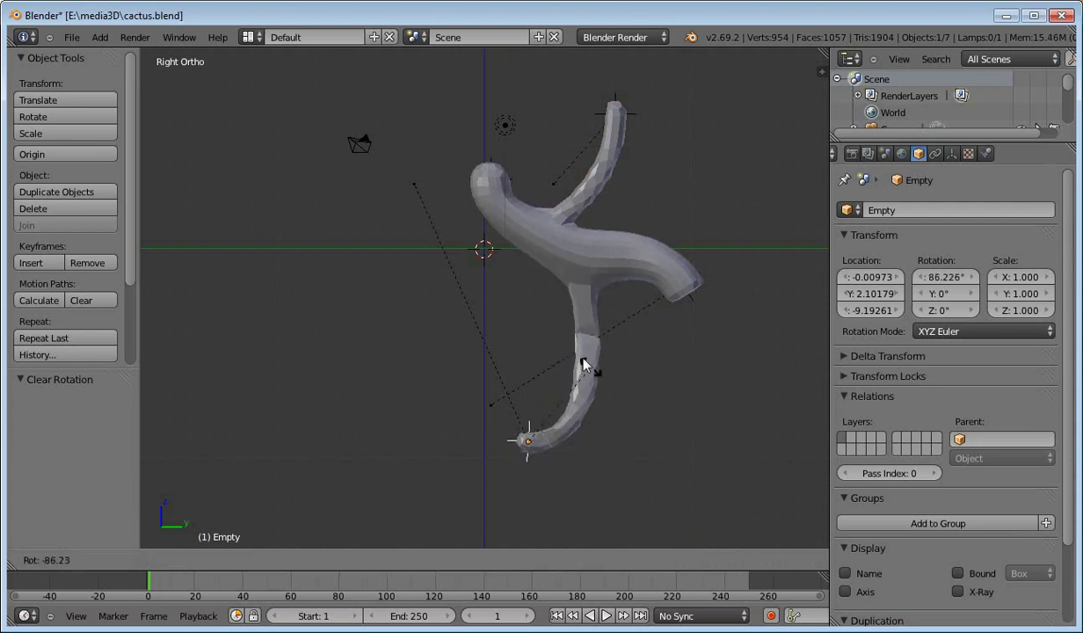
click(589, 384)
Try a Laplacian Deform Repeat value of 4 on the cactus and inspect the lower arm from several angles.
right_click(589, 384)
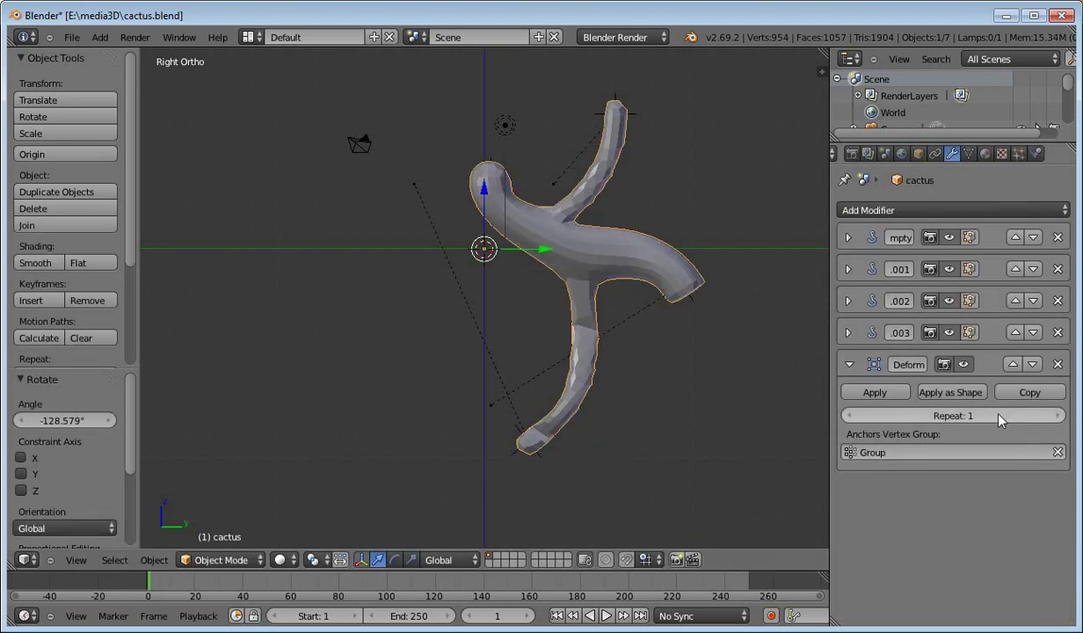
ctrl+scroll(1000, 420, up, 2)
middle_drag(515, 416, 765, 424)
ctrl+scroll(971, 420, up, 1)
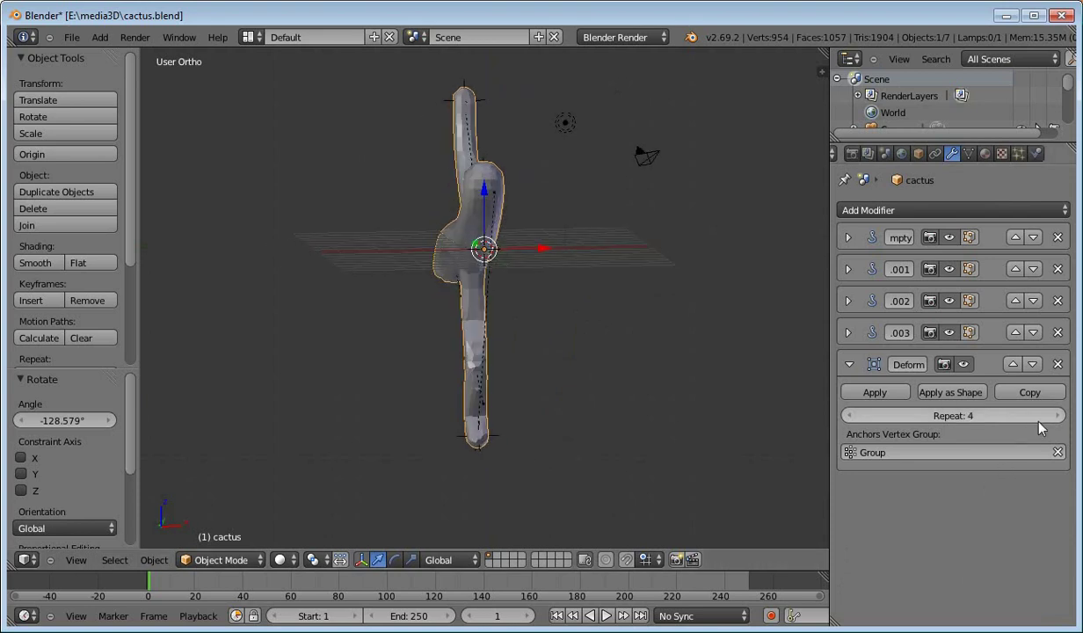
middle_drag(723, 389, 291, 387)
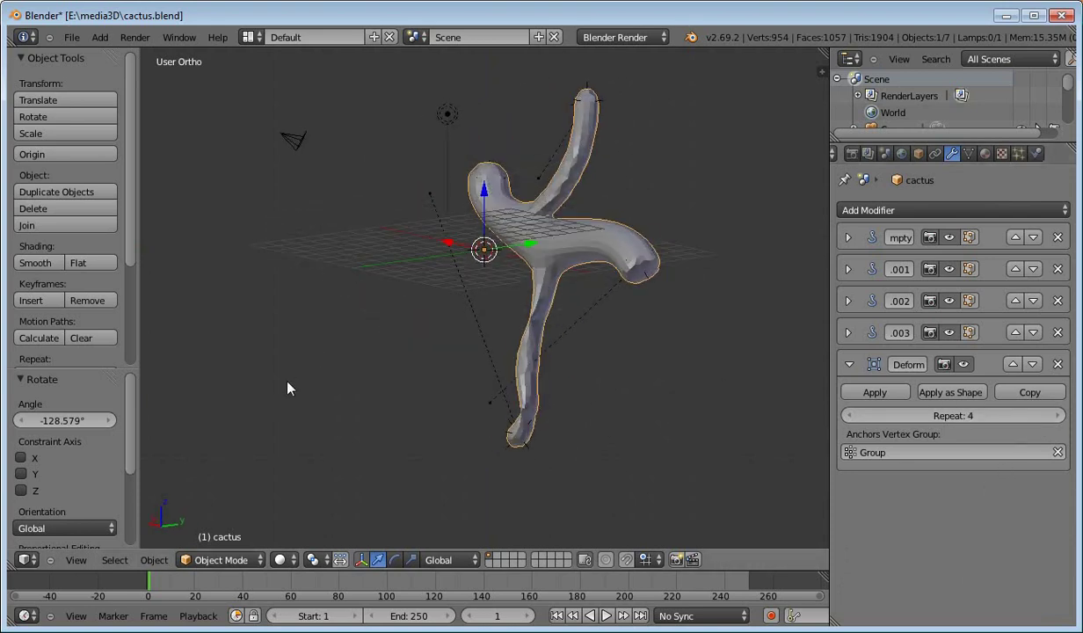
Try a Laplacian Deform Repeat value of 12 and inspect the twist in the lower arm.
click(1055, 416)
click(1056, 416)
click(1056, 415)
click(1055, 416)
click(1038, 417)
text(12)
key(Return)
middle_drag(545, 343, 800, 443)
Try a Laplacian Deform Repeat value of 50, then restore it to 1 and return to the right view.
click(1011, 417)
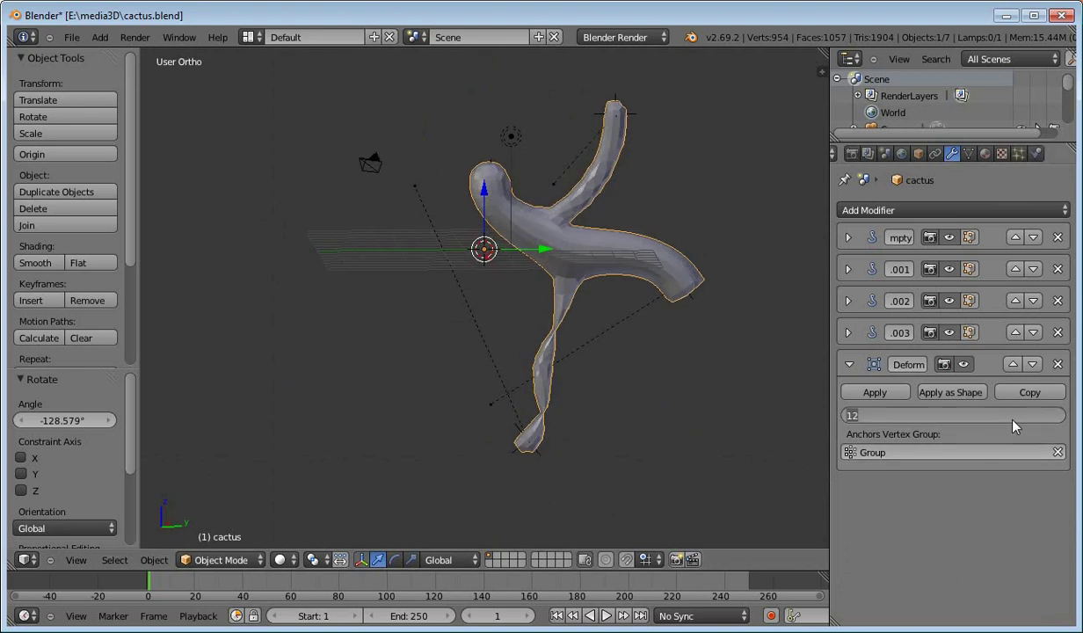
text(50)
key(Return)
drag(1012, 421, 774, 435)
middle_drag(690, 436, 607, 438)
key(KP_7)
key(KP_3)
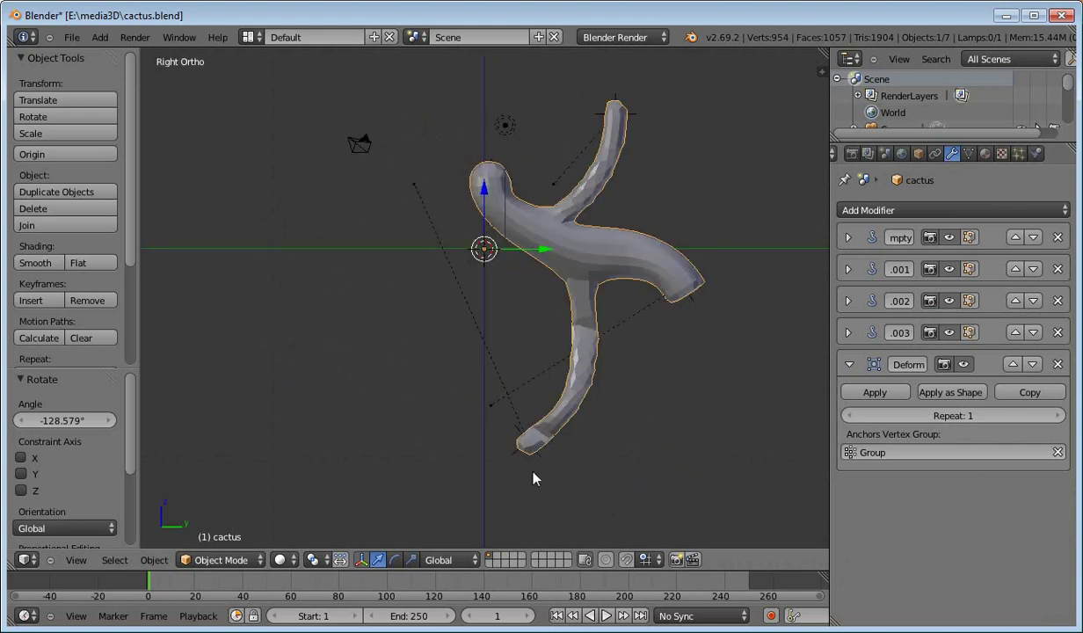
Move the lower arm's tip empty about -7.7 units in Y and 8.1 units in Z.
right_click(523, 447)
key(g)
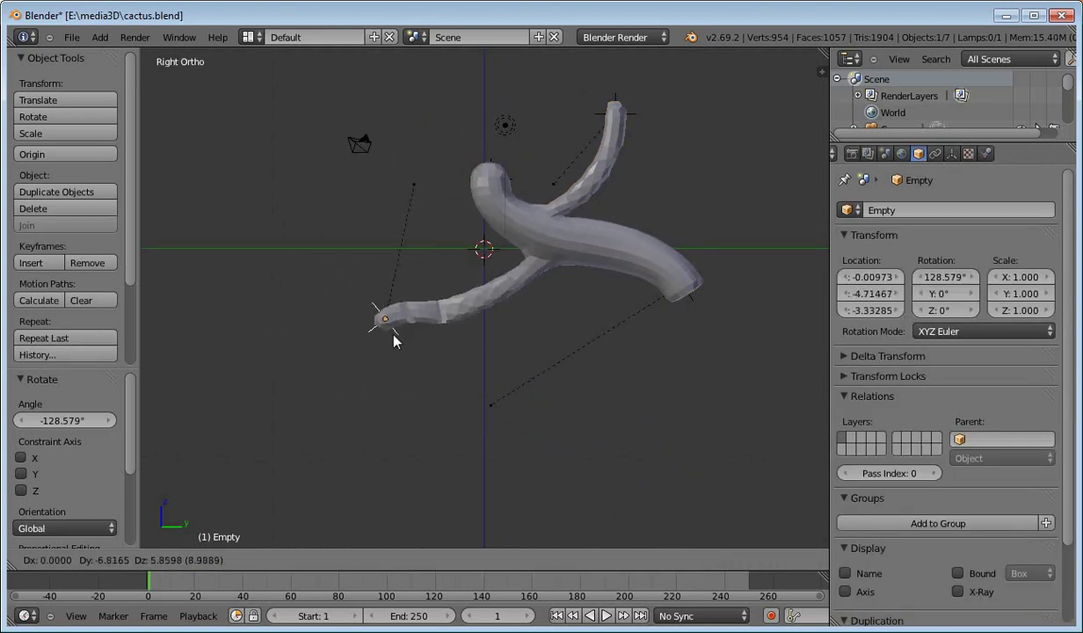
click(378, 293)
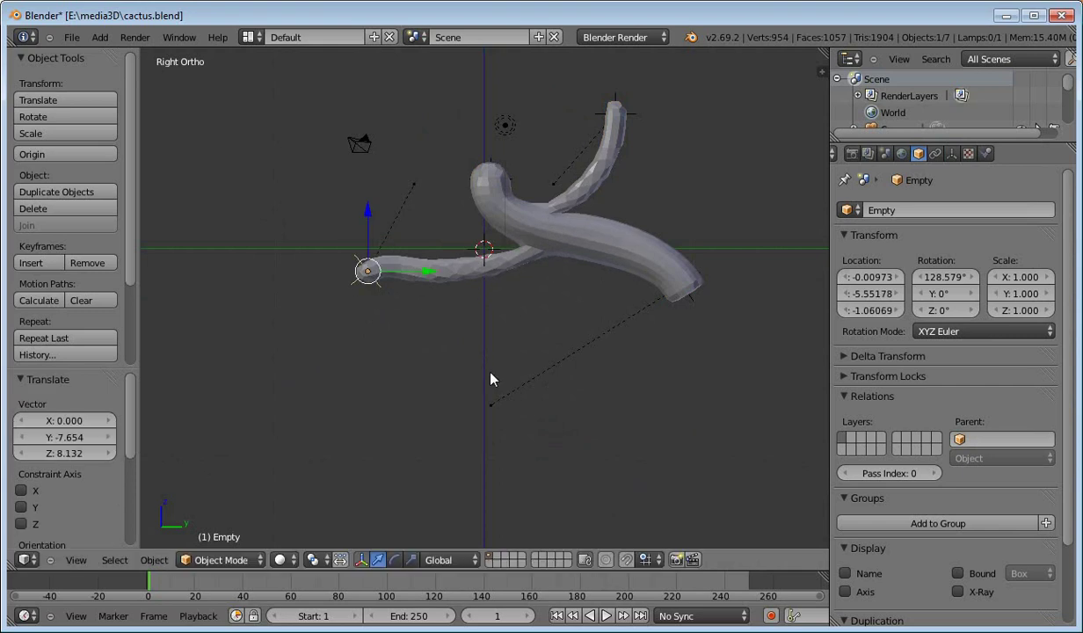
Move the trunk's base empty about -5.0 units in Y and -4.2 units in Z.
right_click(703, 302)
right_click(699, 311)
key(g)
click(592, 403)
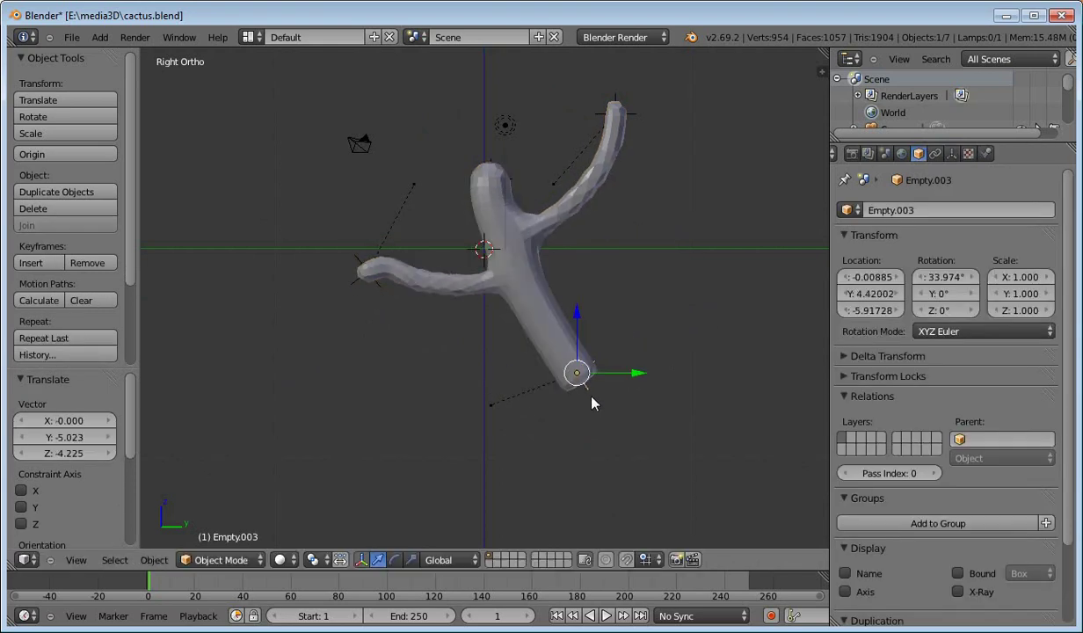
Open cactus.blend from E:\media3D again and display the cactus mesh in wireframe.
key(ctrl+o)
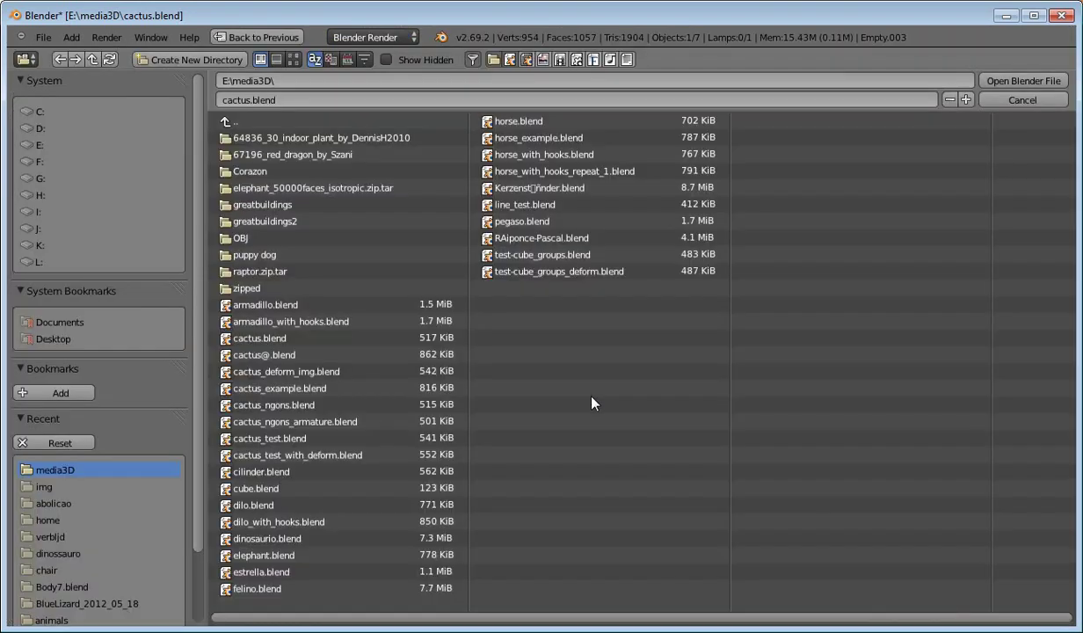
double_click(335, 340)
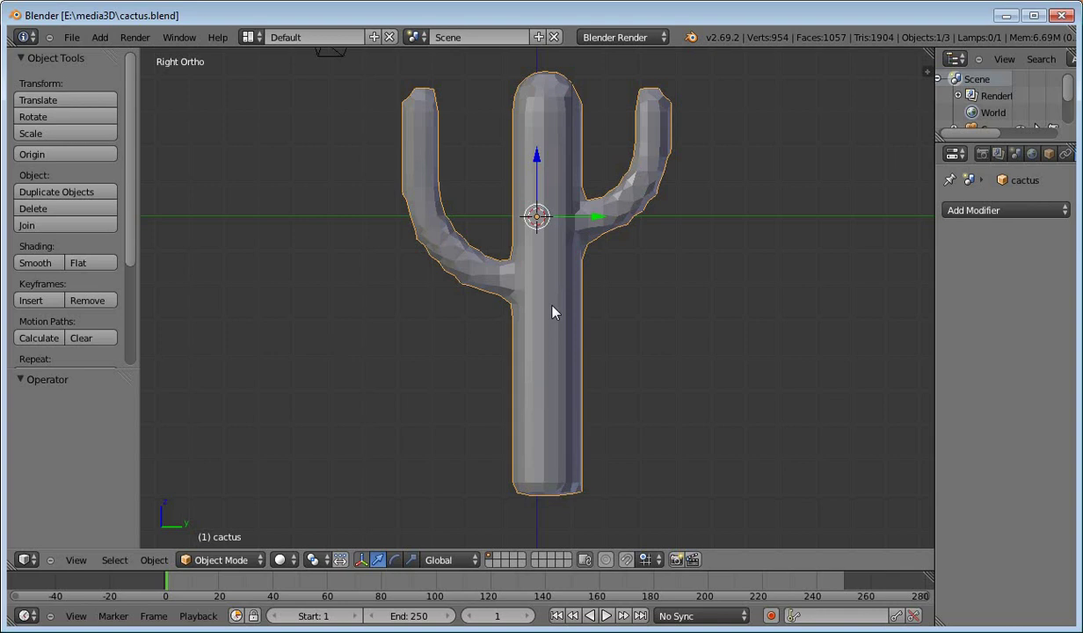
key(Tab)
key(Tab)
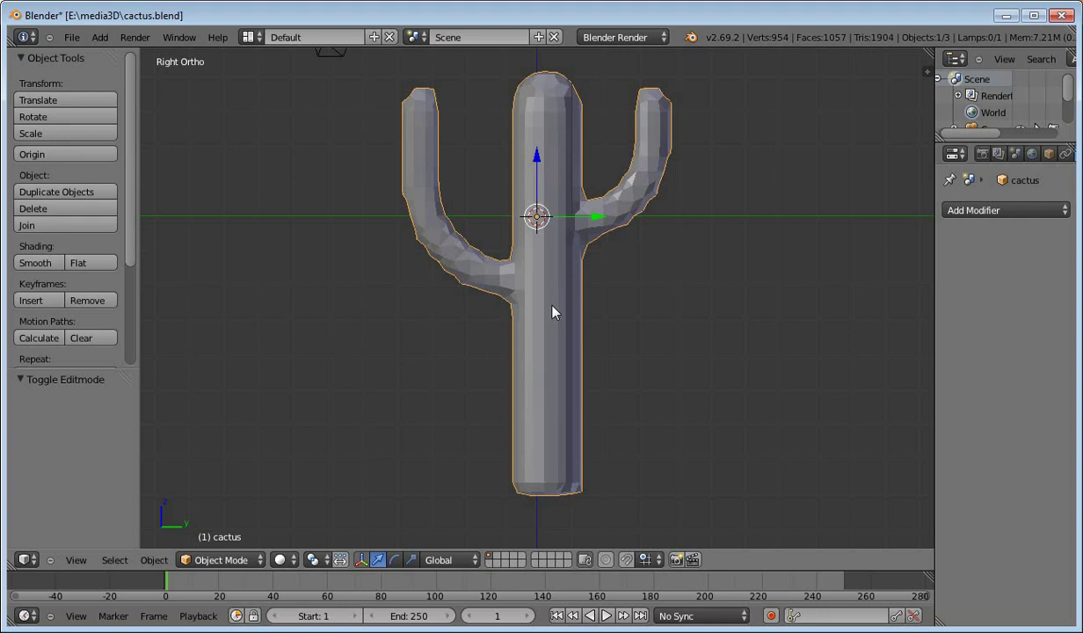
key(z)
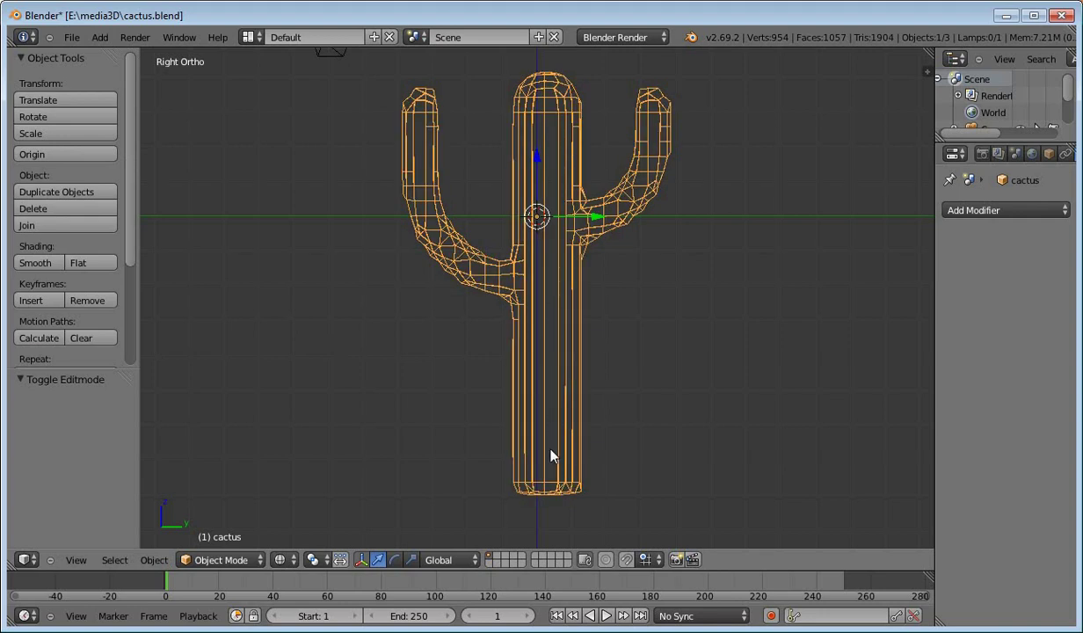
Add an armature at the base of the cactus trunk.
key(space)
text(ara)
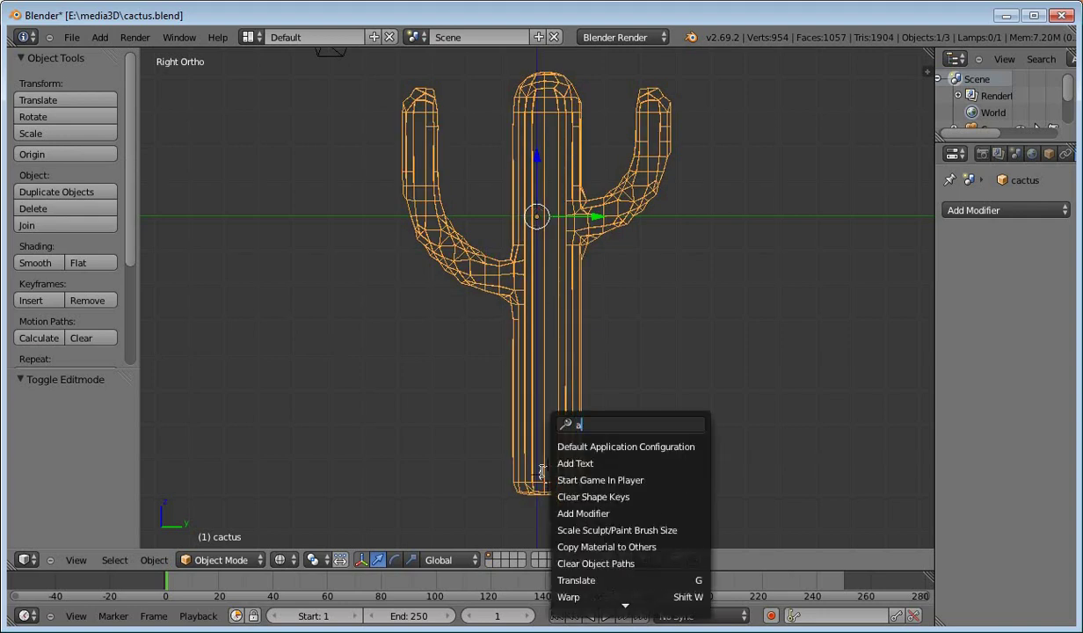
key(BackSpace)
key(BackSpace)
text(rmat)
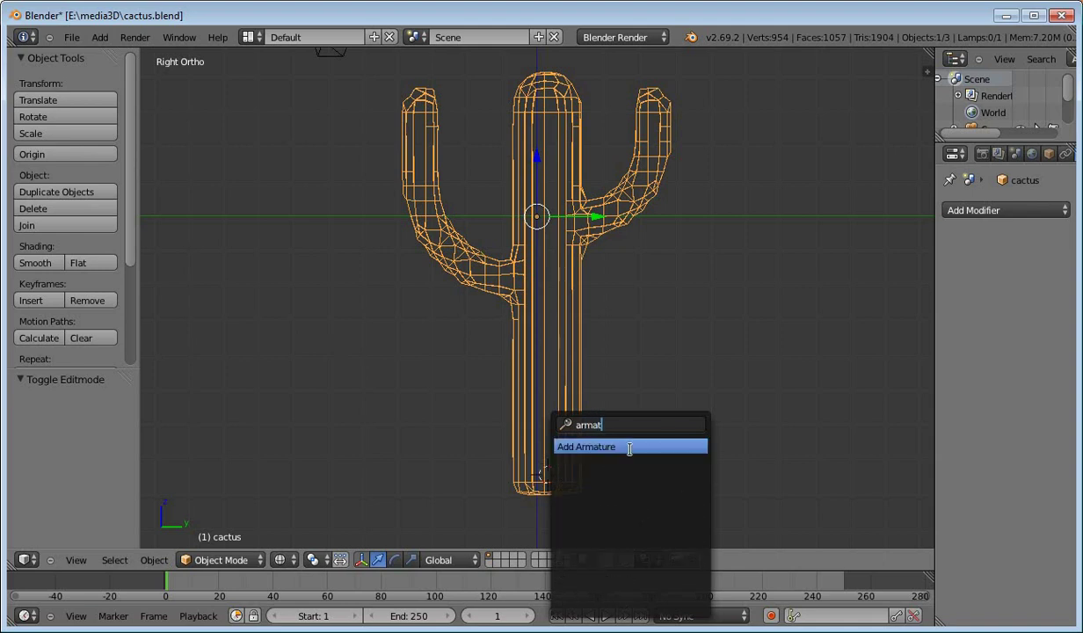
click(602, 447)
Raise the first bone's tip about 4.5 units in Z, up the trunk to the lower arm's junction.
key(Tab)
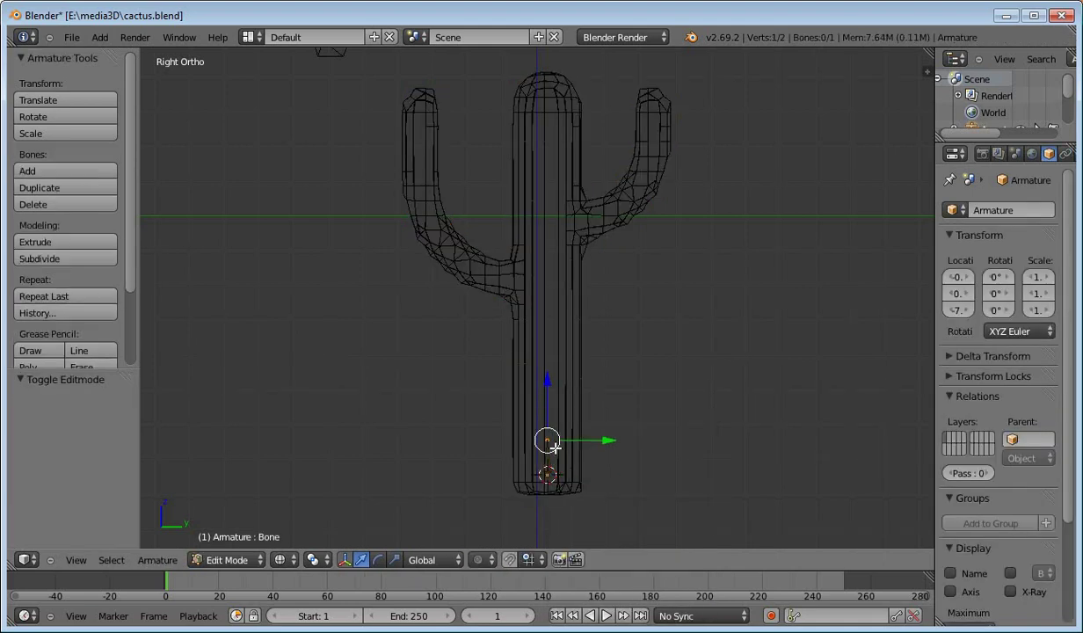
right_click(546, 438)
key(g)
click(546, 282)
Extrude a chain of three bones from the trunk joint through the bend of the lower arm to its tip.
key(e)
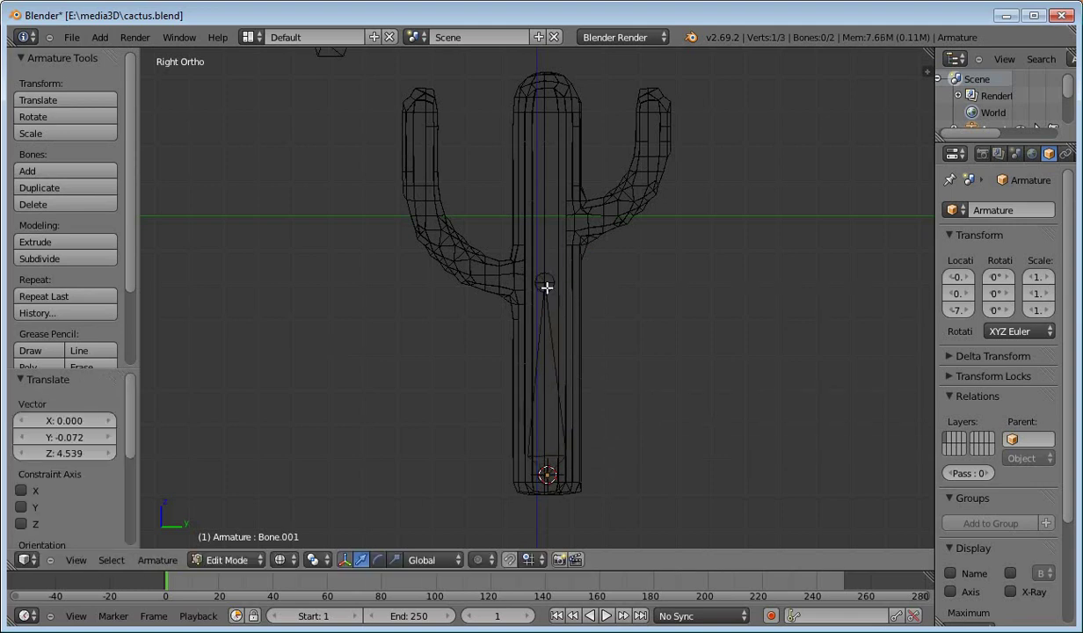
click(461, 267)
key(e)
click(426, 196)
key(e)
click(425, 128)
Extrude a bone from the lower trunk joint to the upper arm's junction, and continue with three bones through that arm to its tip.
right_click(544, 282)
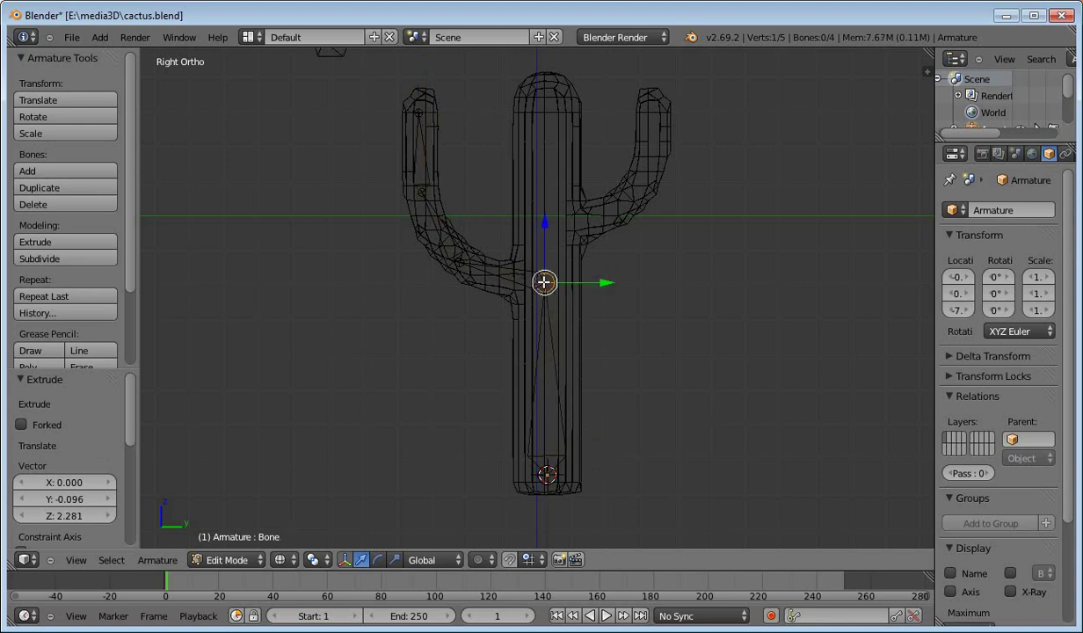
key(e)
click(551, 226)
key(e)
click(625, 205)
key(e)
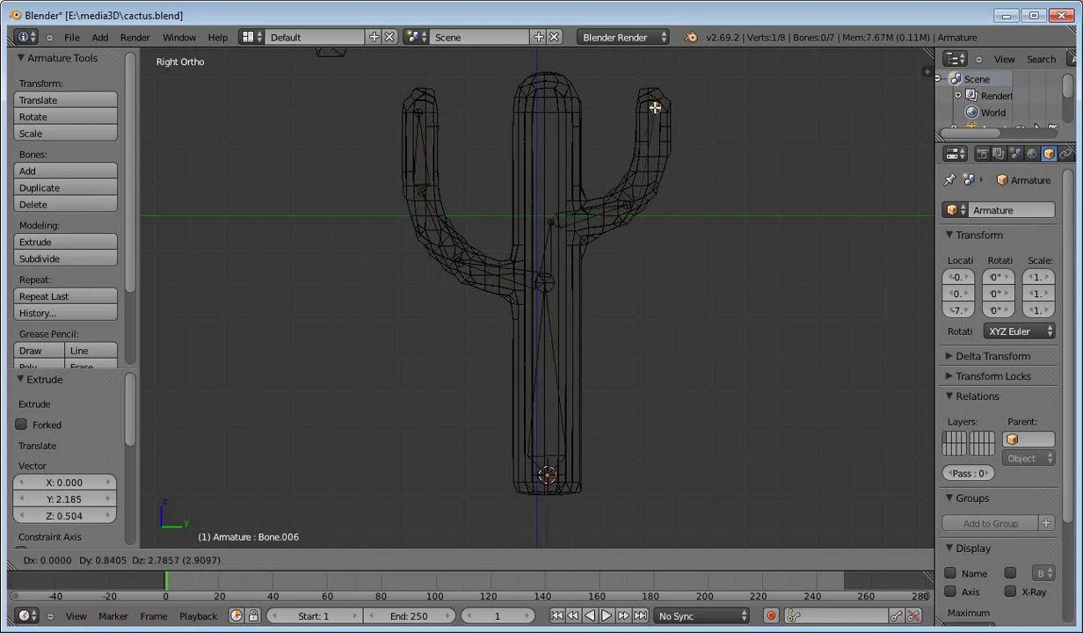
click(649, 166)
key(e)
click(651, 102)
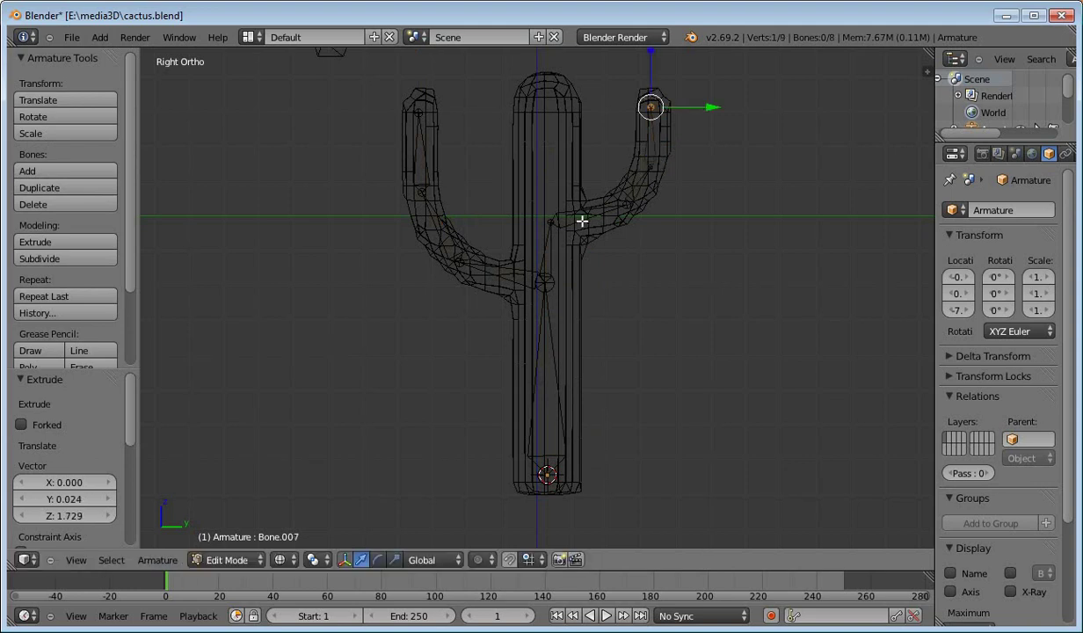
Extrude a bone about 3.9 units in Z from the upper arm's junction to the top of the trunk and finish editing the armature.
right_click(551, 225)
key(e)
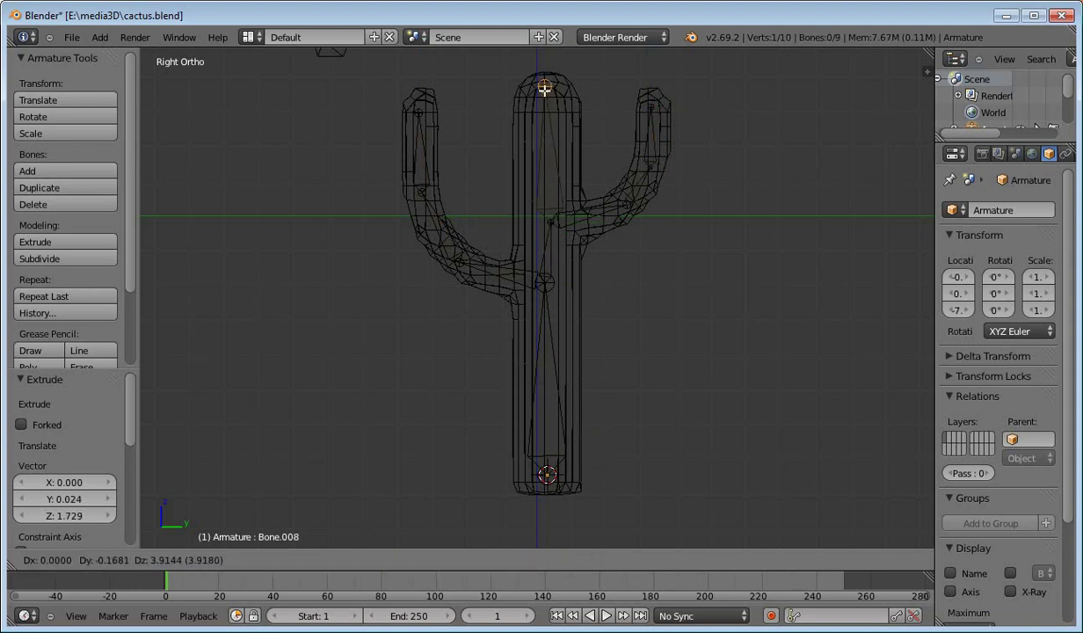
click(545, 86)
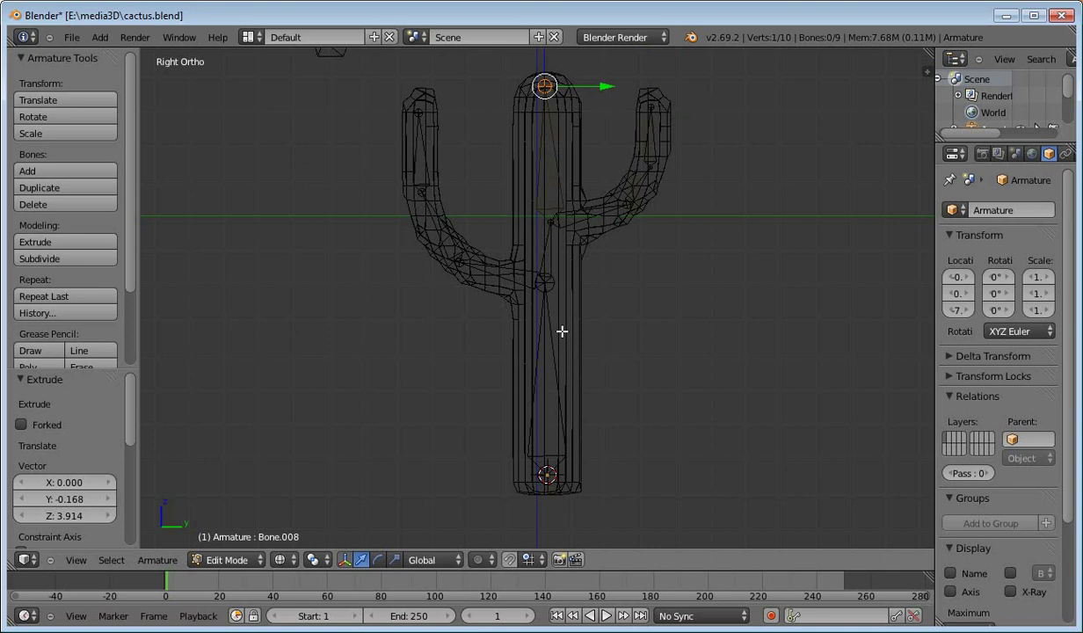
key(Tab)
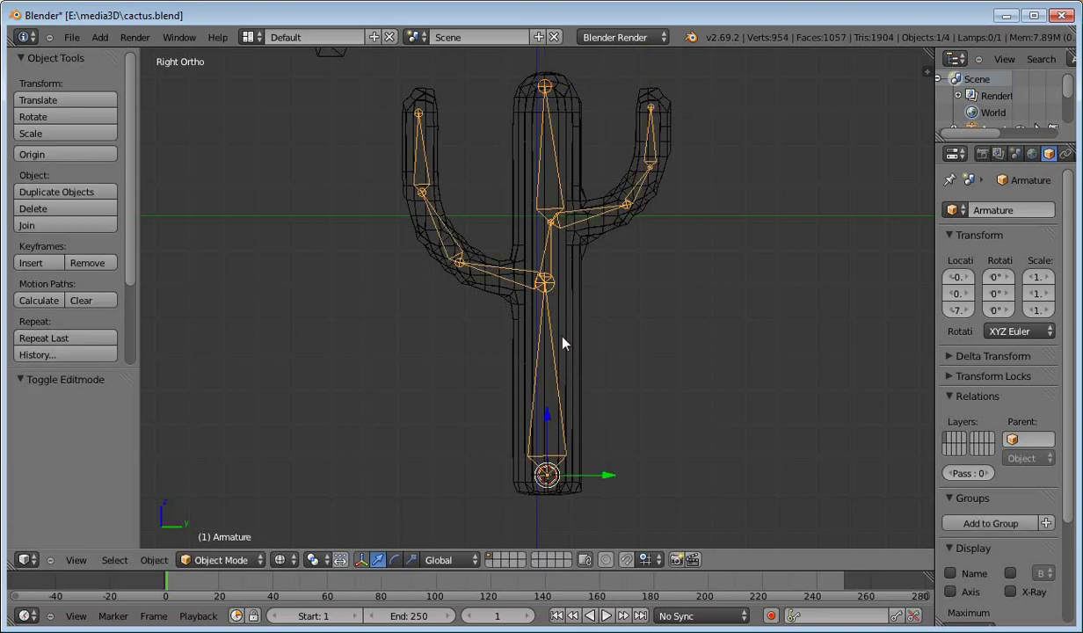
Parent the cactus mesh to the armature with automatic weights.
right_click(544, 338)
shift+right_click(543, 342)
key(ctrl+p)
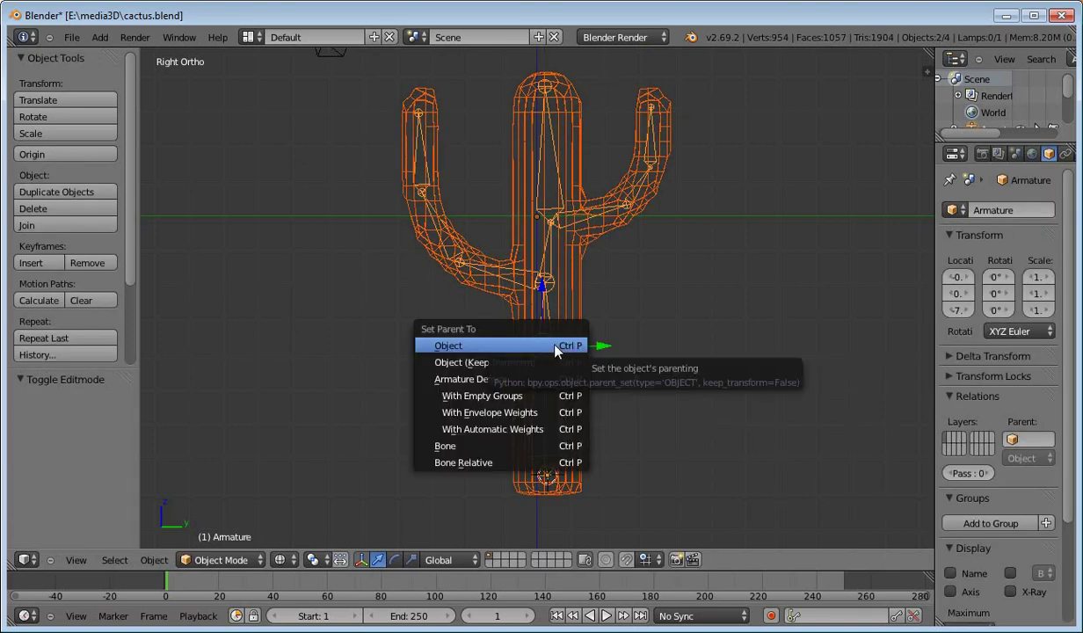
click(534, 430)
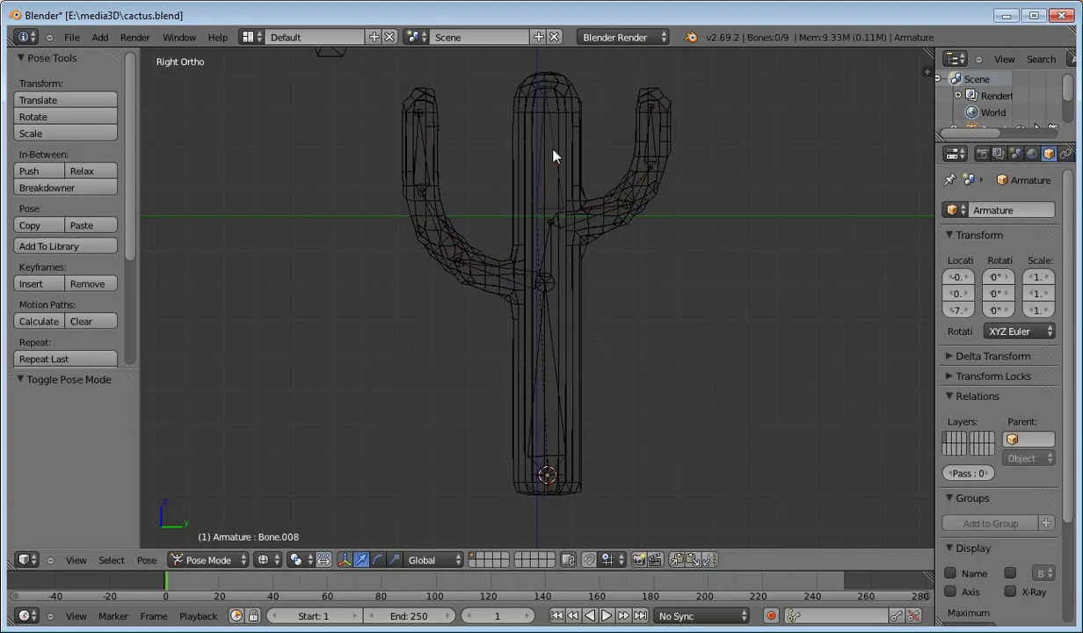
Add an Inverse Kinematics bone constraint to the trunk's top bone in Pose Mode.
right_click(554, 155)
key(r)
right_click(605, 171)
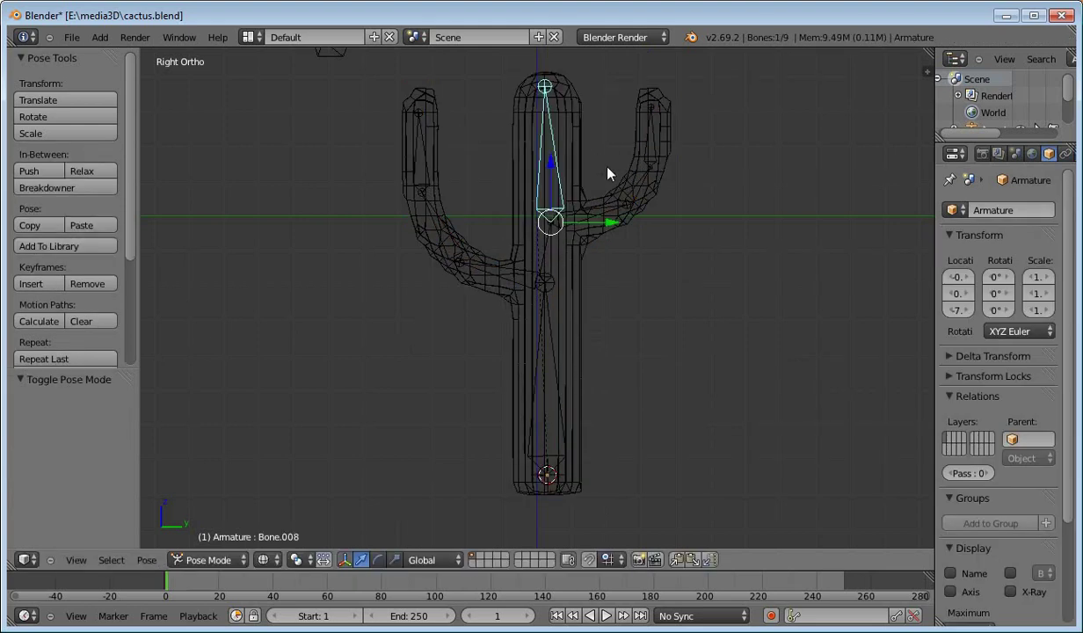
scroll(1020, 153, down, 3)
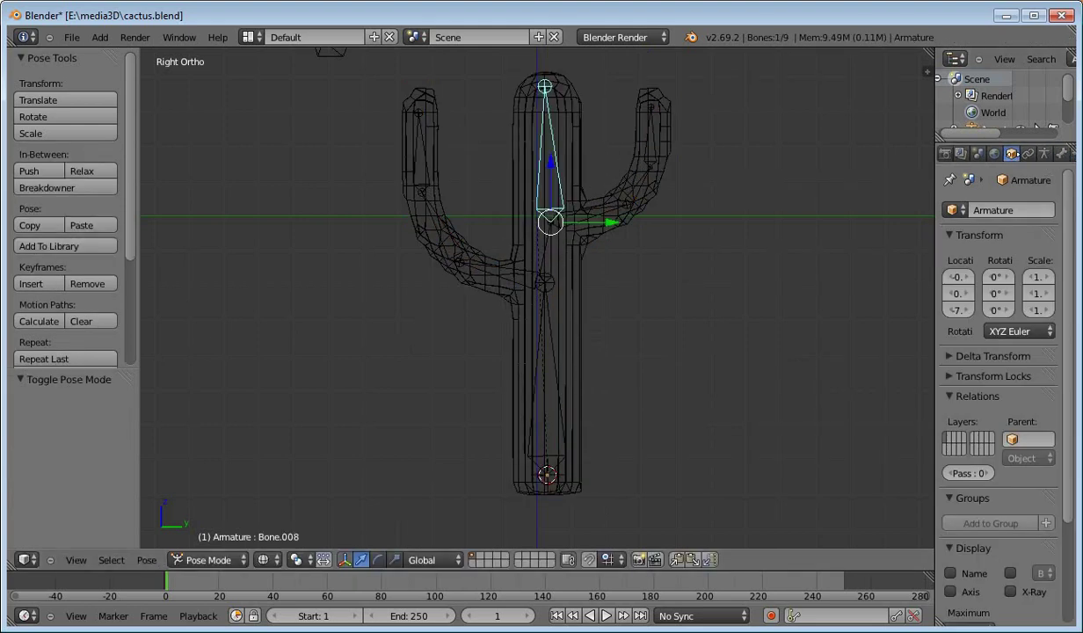
click(1049, 154)
scroll(1051, 158, down, 2)
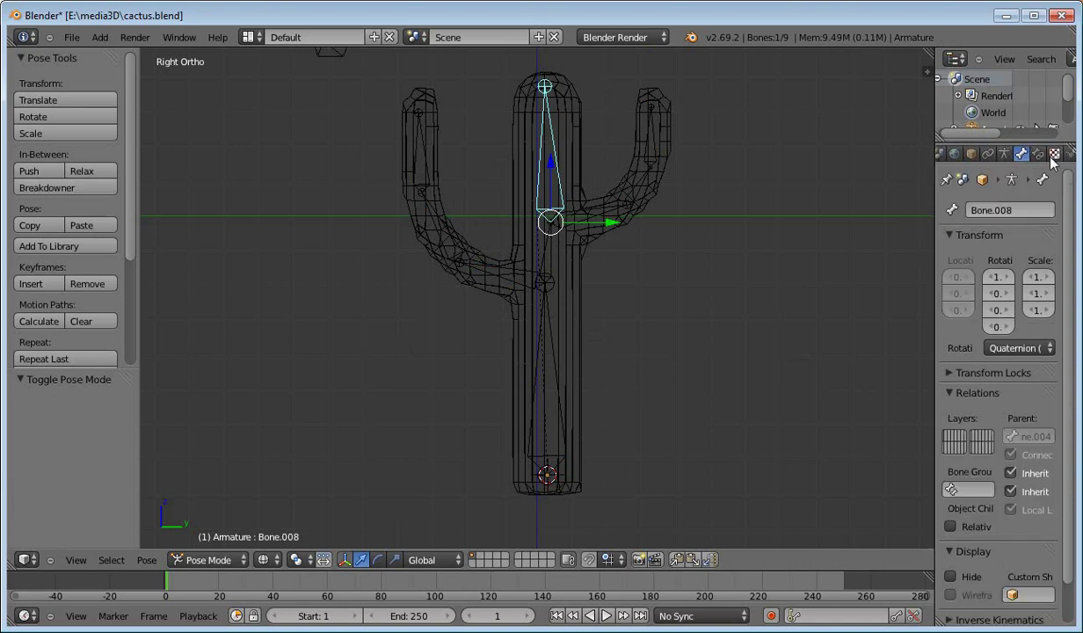
click(1039, 155)
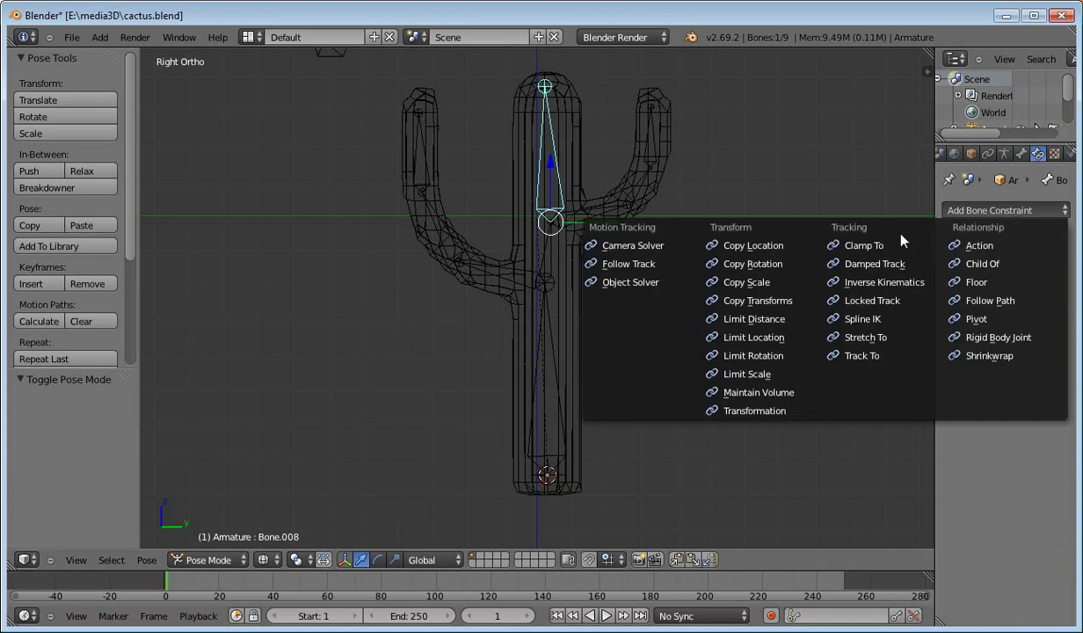
click(887, 289)
Try moving the trunk's top bone about 7.9 units in Y and -4.9 units in Z, and undo the move.
key(g)
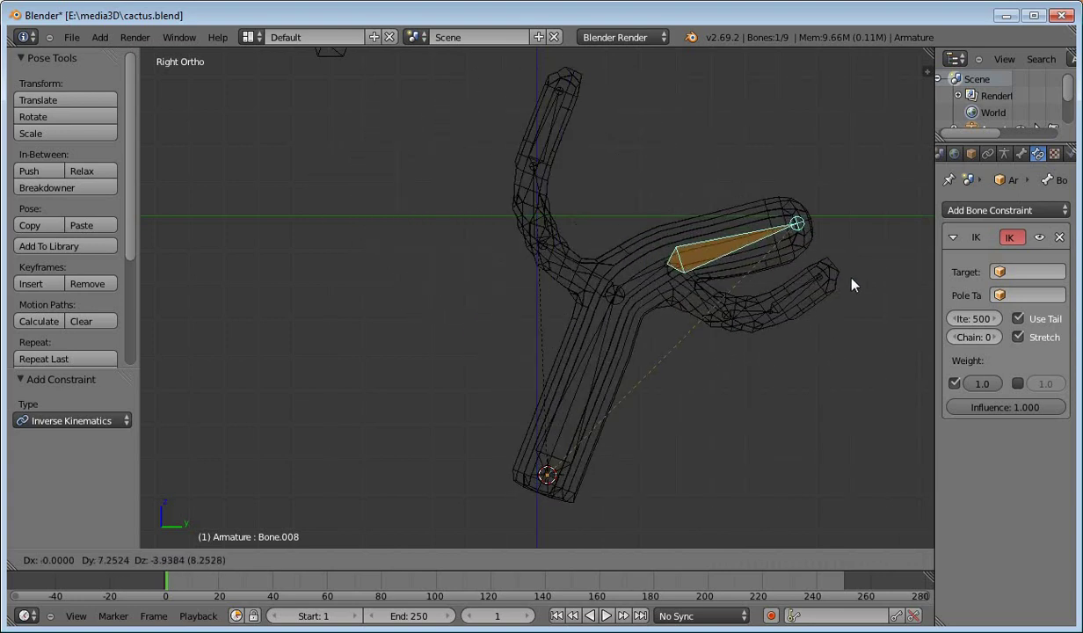
click(870, 320)
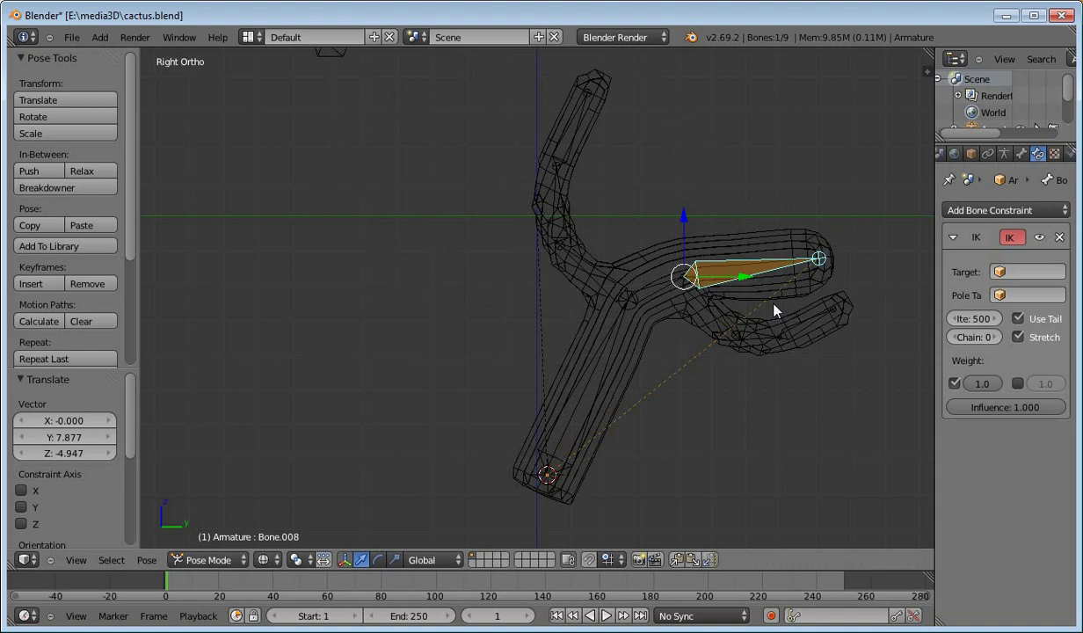
key(ctrl+z)
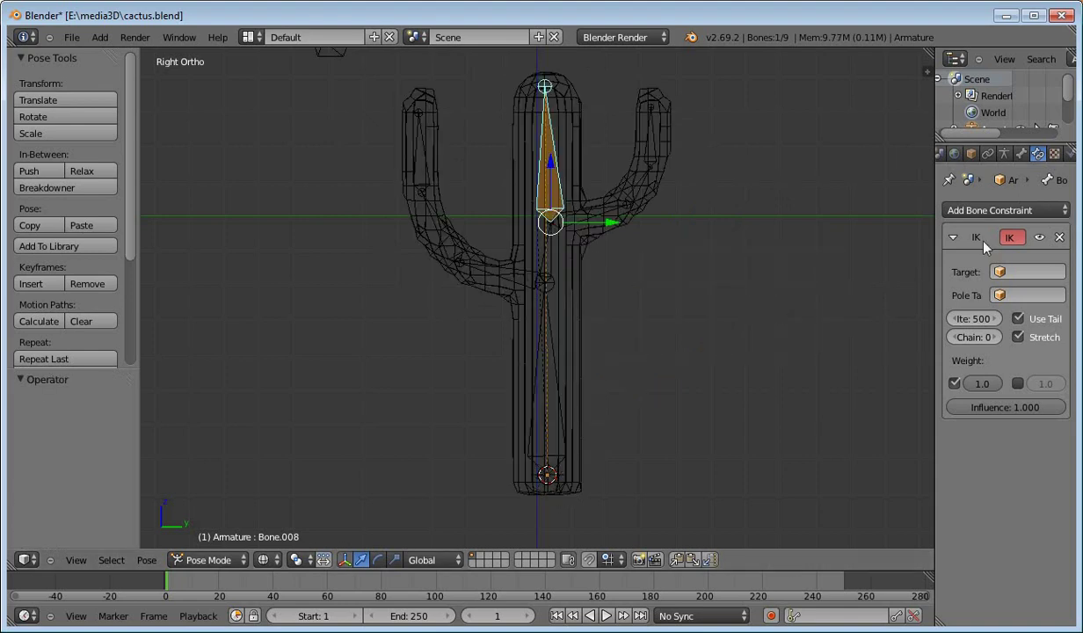
Select the cactus mesh's vertices at the trunk's base and at the tops of the trunk and both arms.
key(ctrl+Tab)
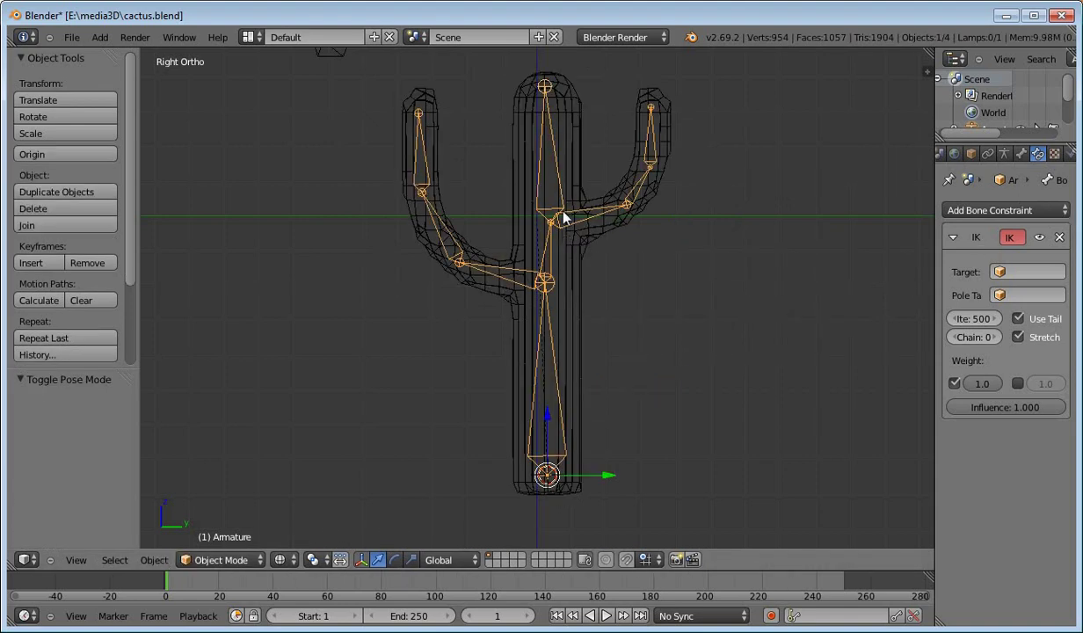
right_click(576, 161)
key(Tab)
key(a)
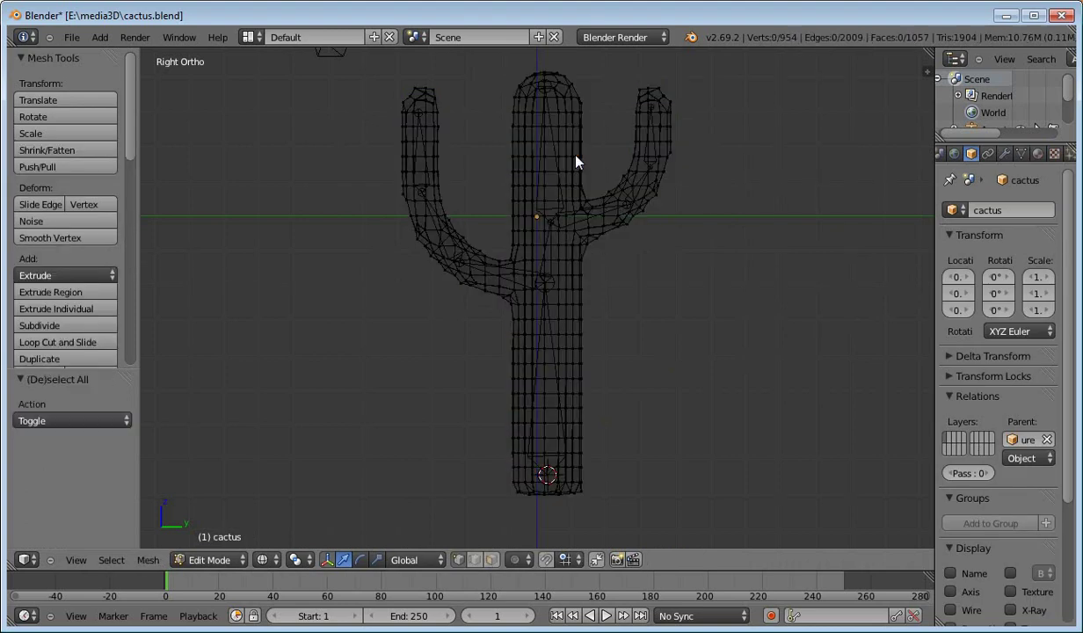
click(1021, 154)
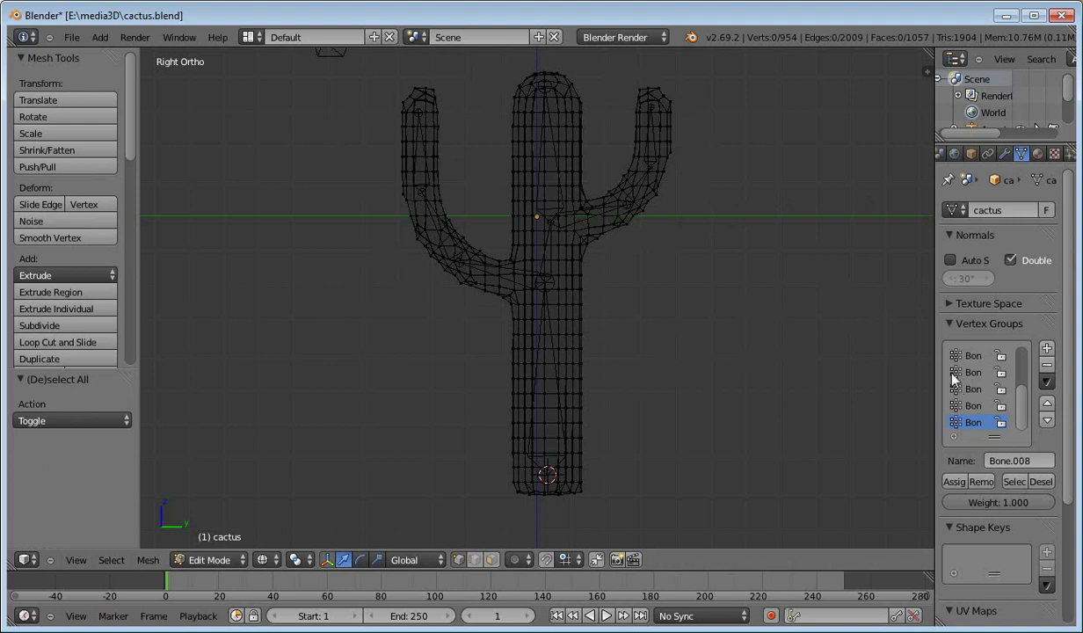
drag(935, 370, 829, 375)
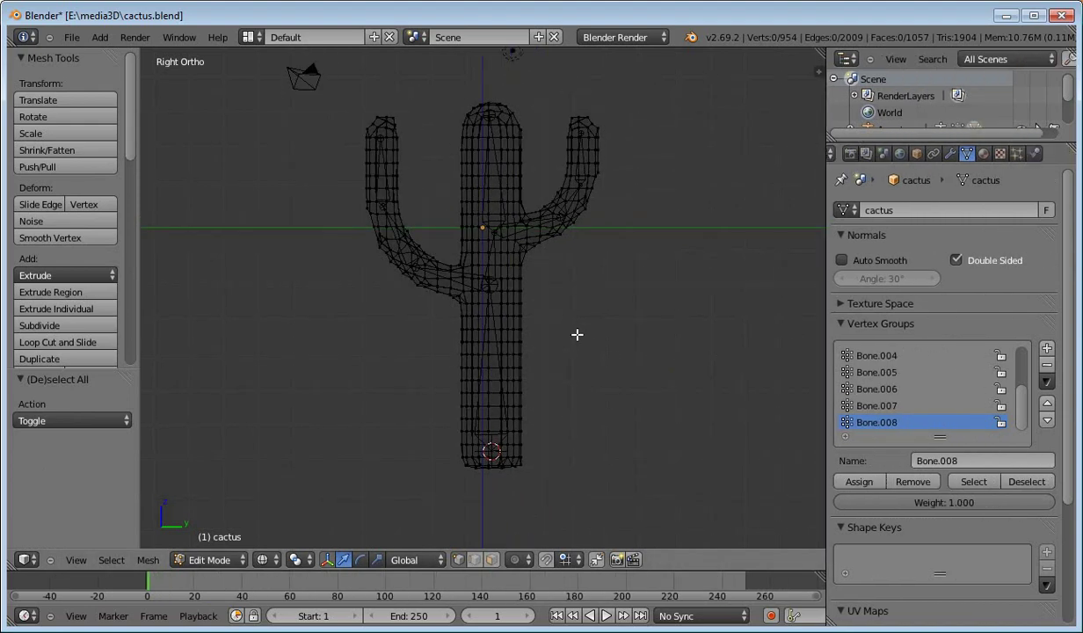
key(b)
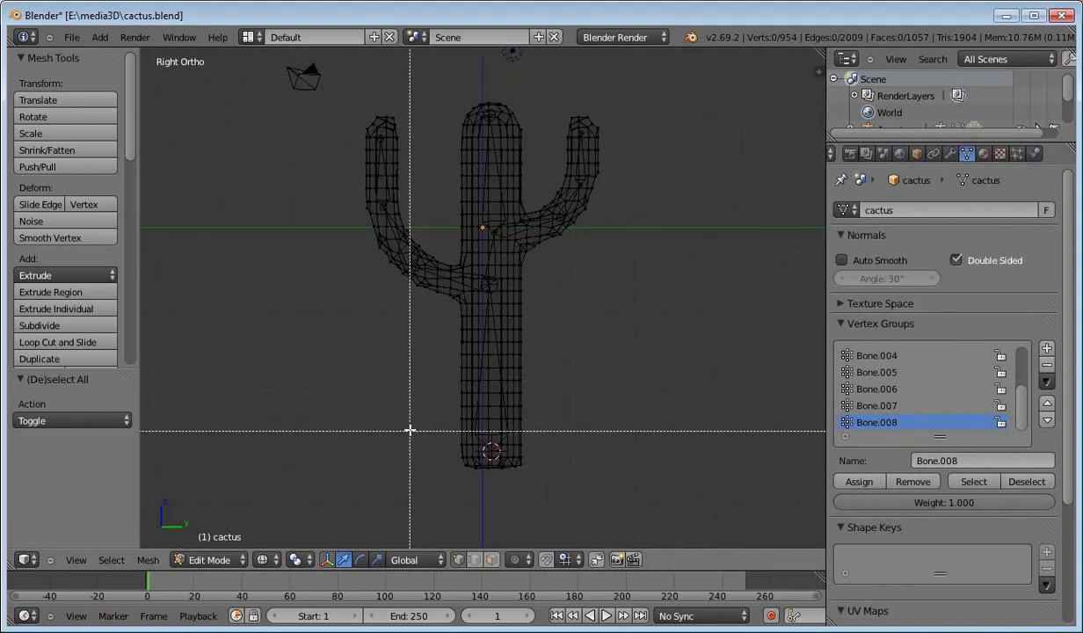
drag(410, 422, 591, 473)
key(b)
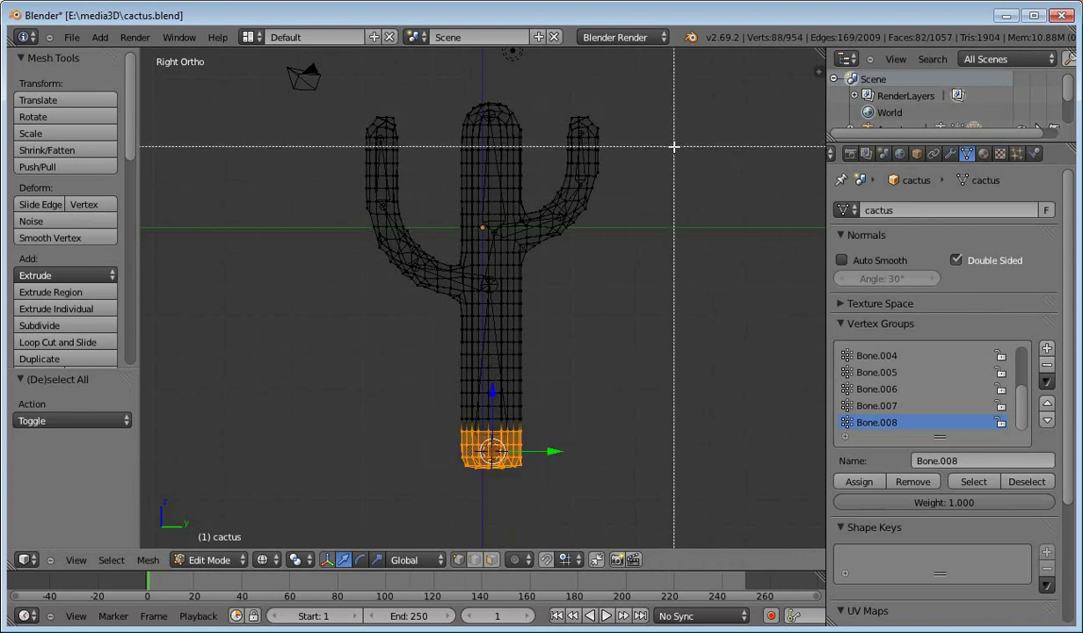
drag(680, 146, 309, 99)
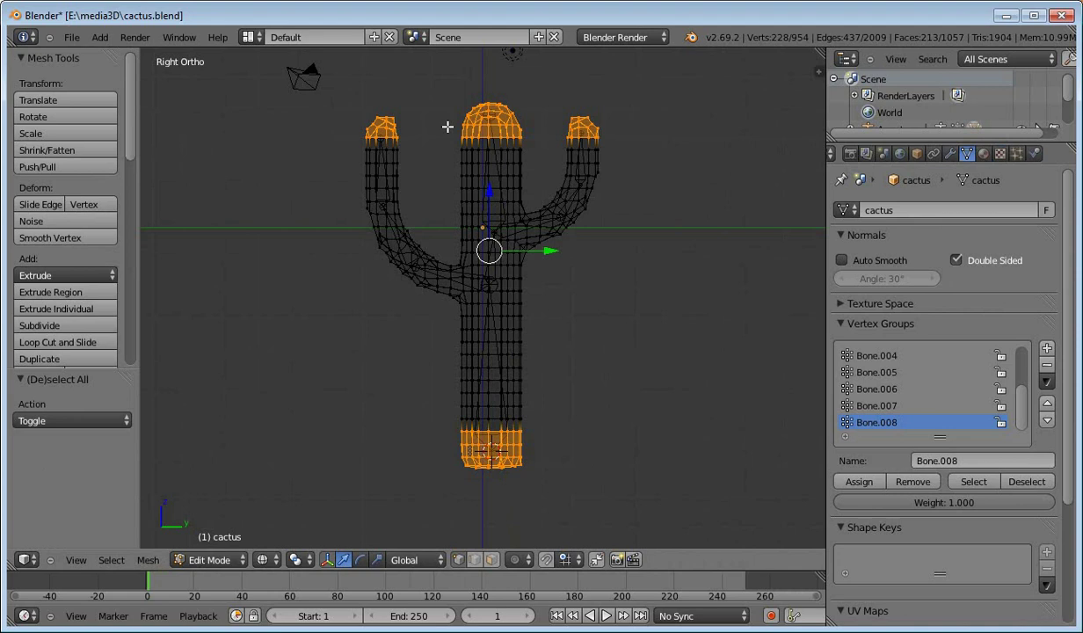
Create a vertex group named ANCHORS from the selected vertices and return to Object Mode.
click(1046, 349)
click(967, 460)
text(ANCHORS)
key(Return)
click(859, 482)
key(Tab)
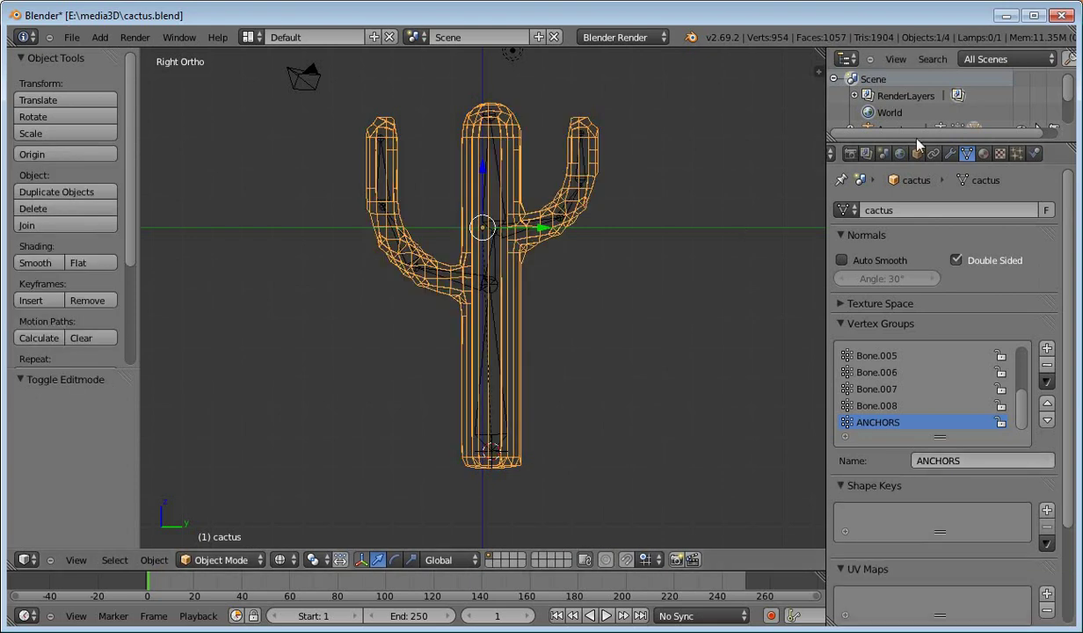
Add a Laplacian Deform modifier to the cactus with ANCHORS as its anchors vertex group.
click(950, 153)
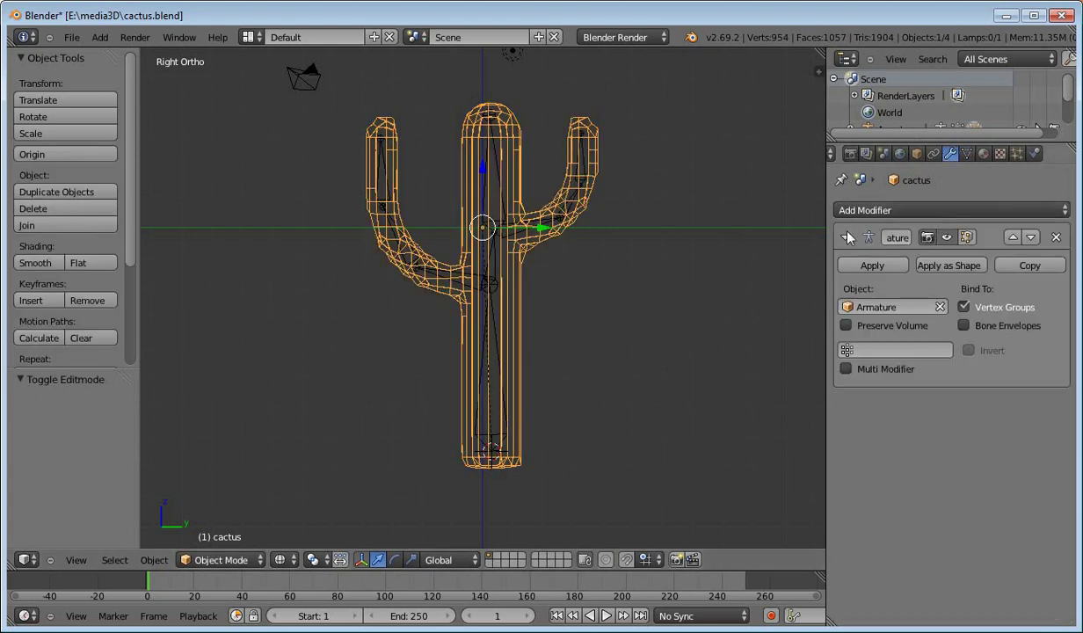
click(880, 210)
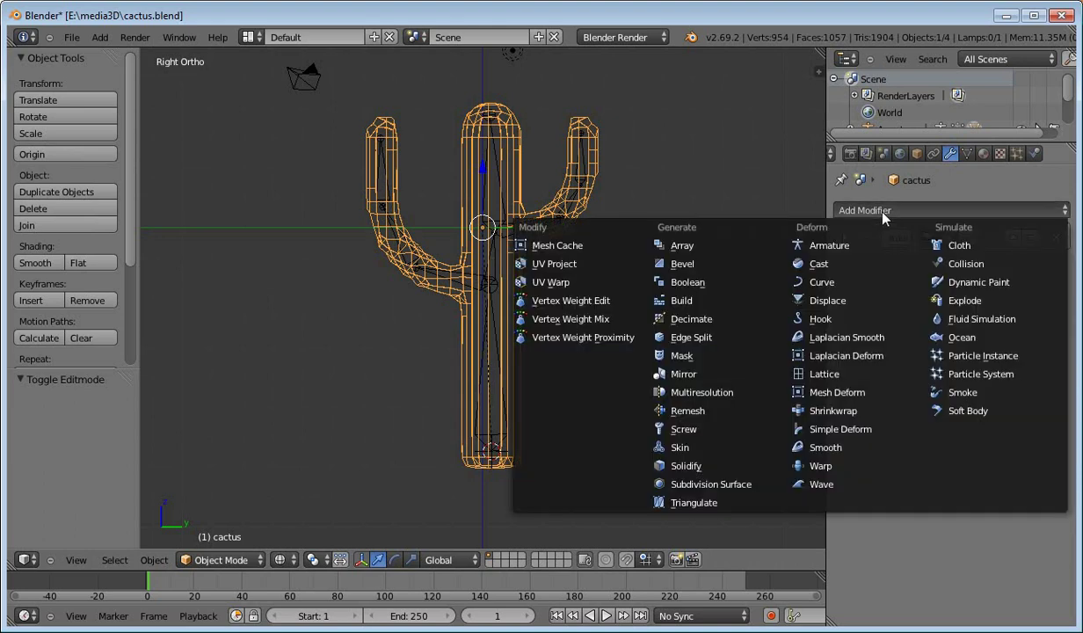
click(866, 356)
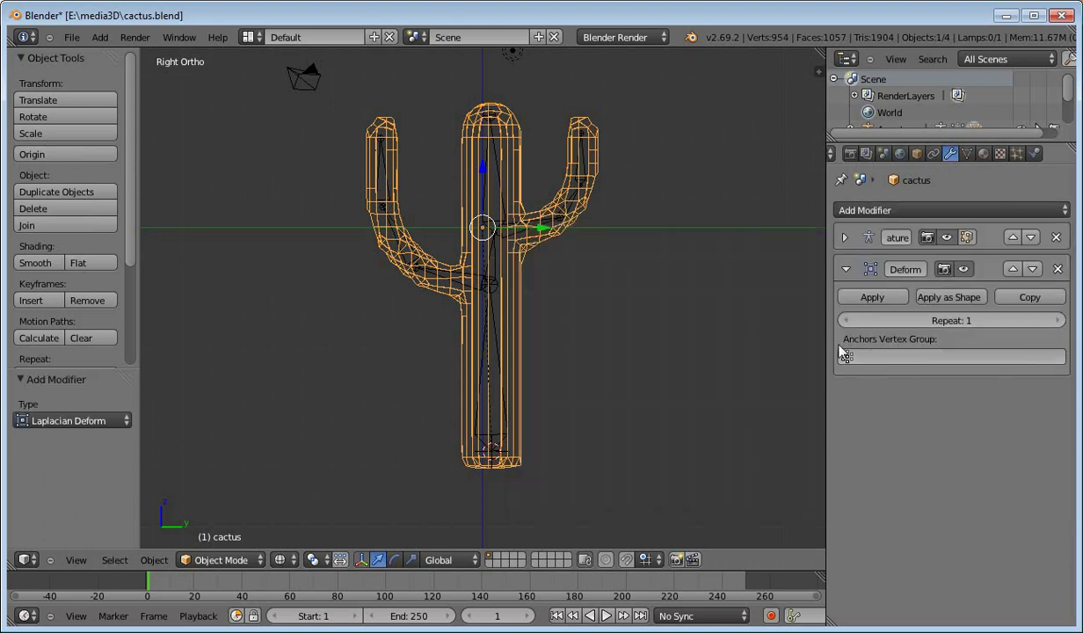
click(887, 357)
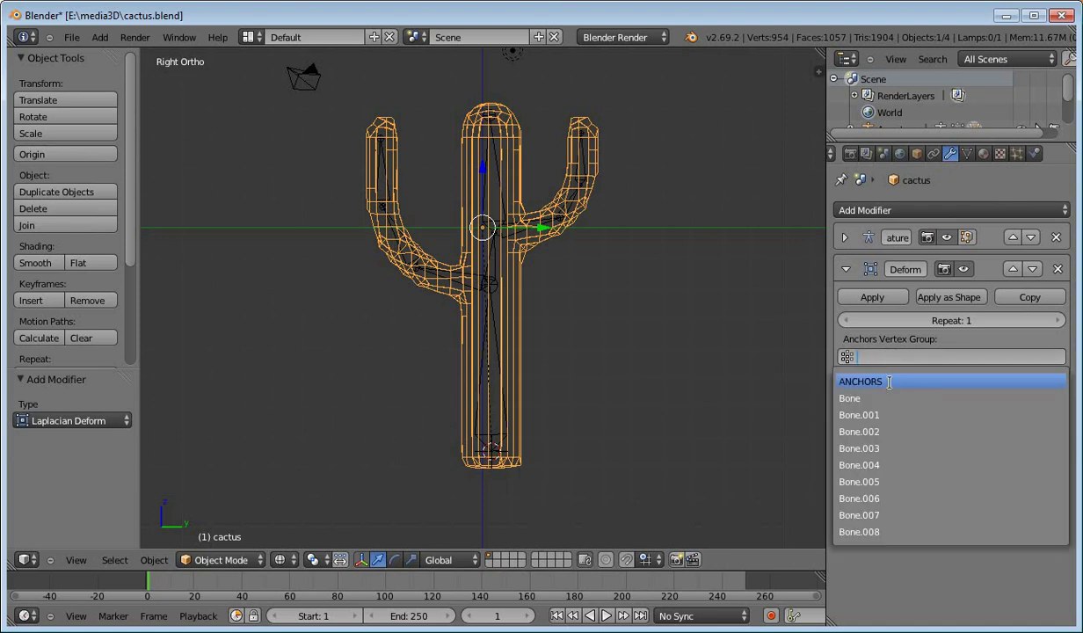
click(889, 381)
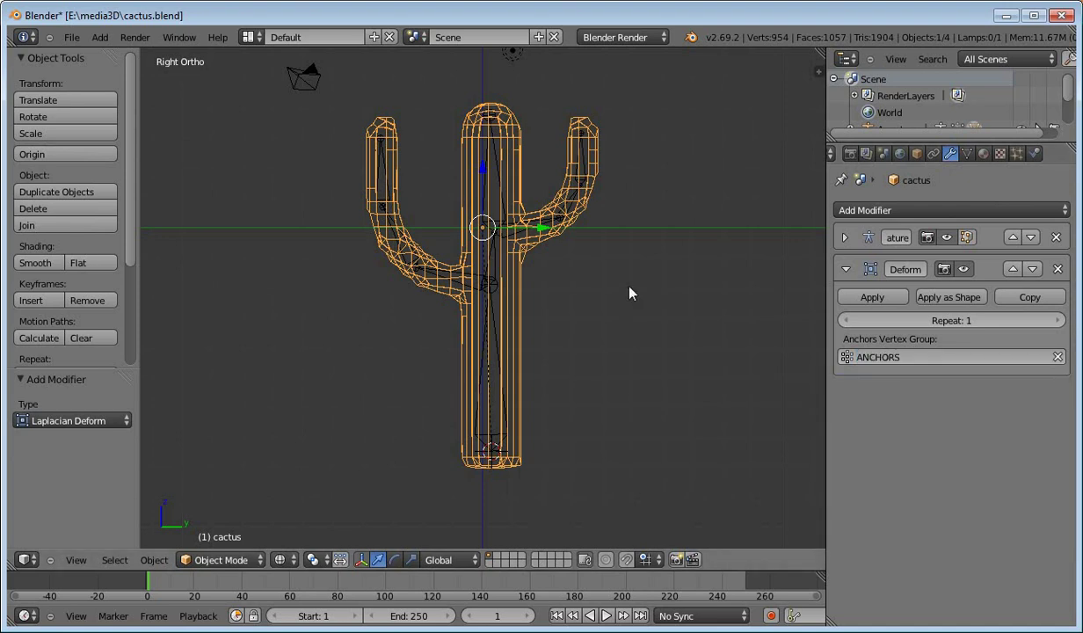
Pose the armature by moving the trunk's top bone about 7.6 units in Y and -4.6 units in Z.
right_click(488, 162)
key(ctrl+Tab)
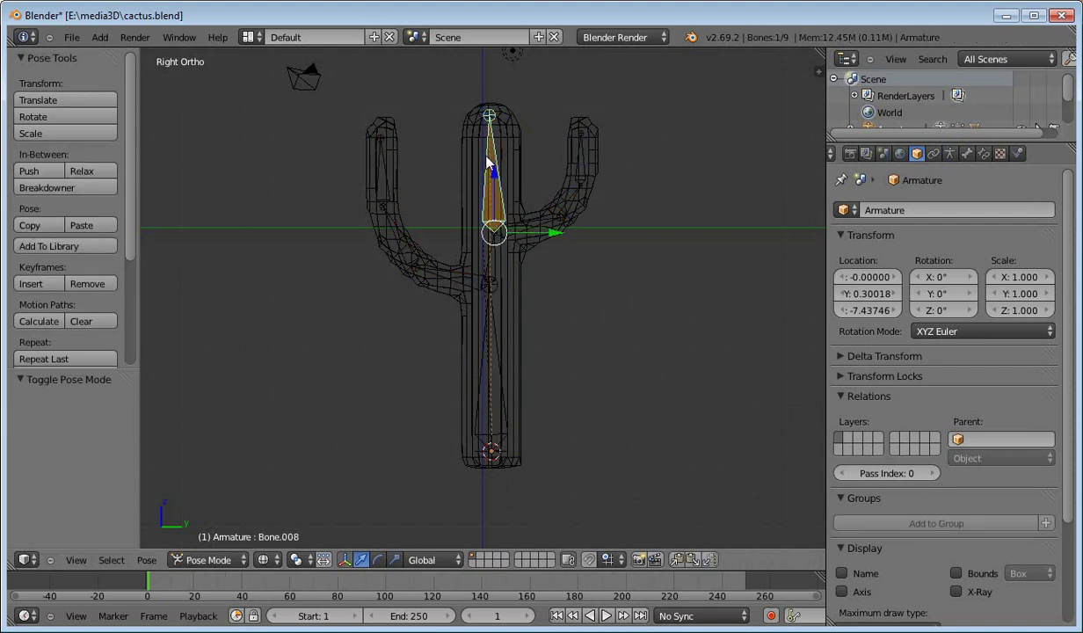
key(r)
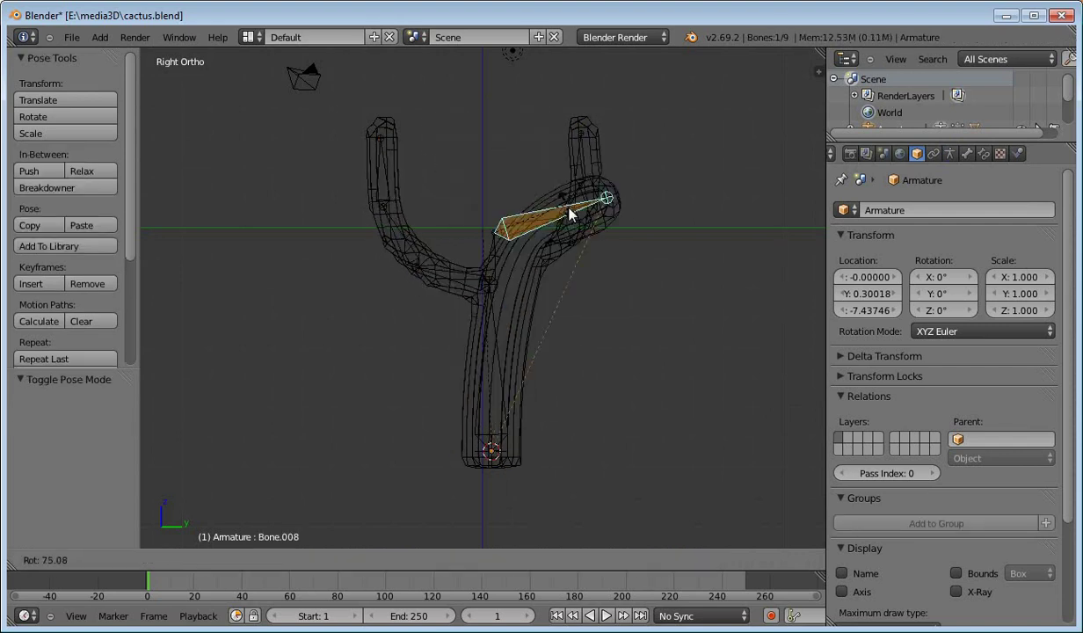
click(518, 180)
key(g)
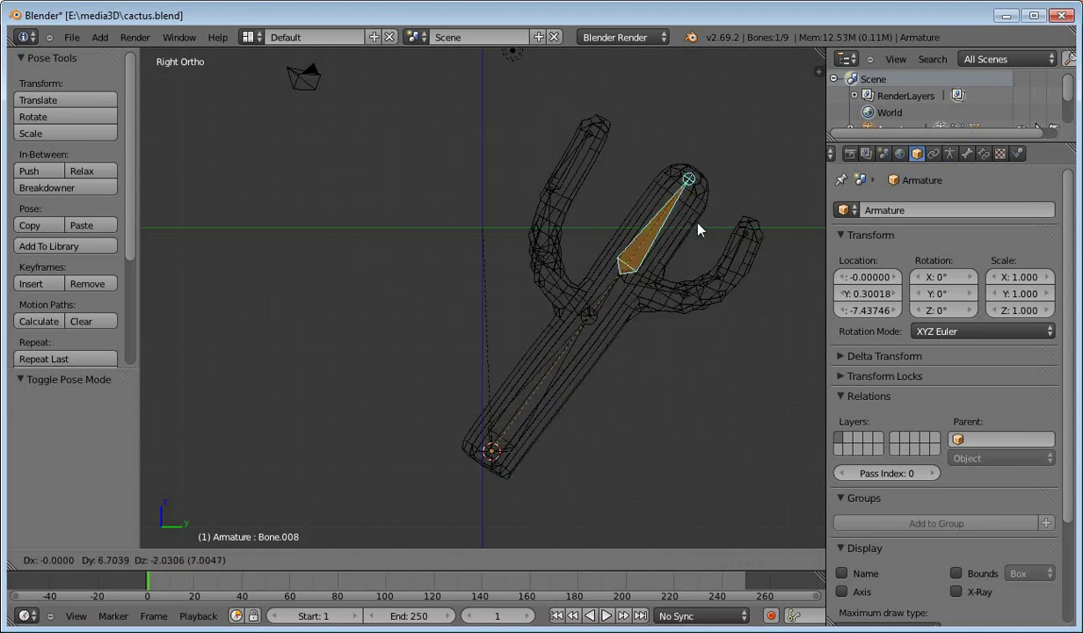
click(723, 308)
Leave Pose Mode and turn off the viewport display of the cactus's Laplacian Deform modifier.
key(ctrl+Tab)
right_click(589, 343)
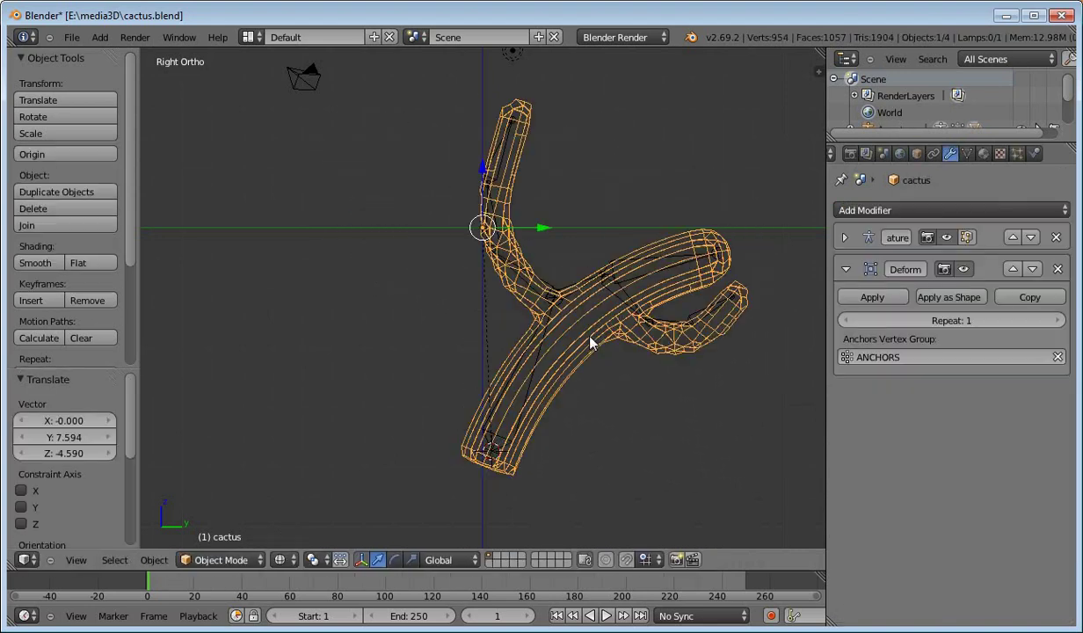
click(965, 269)
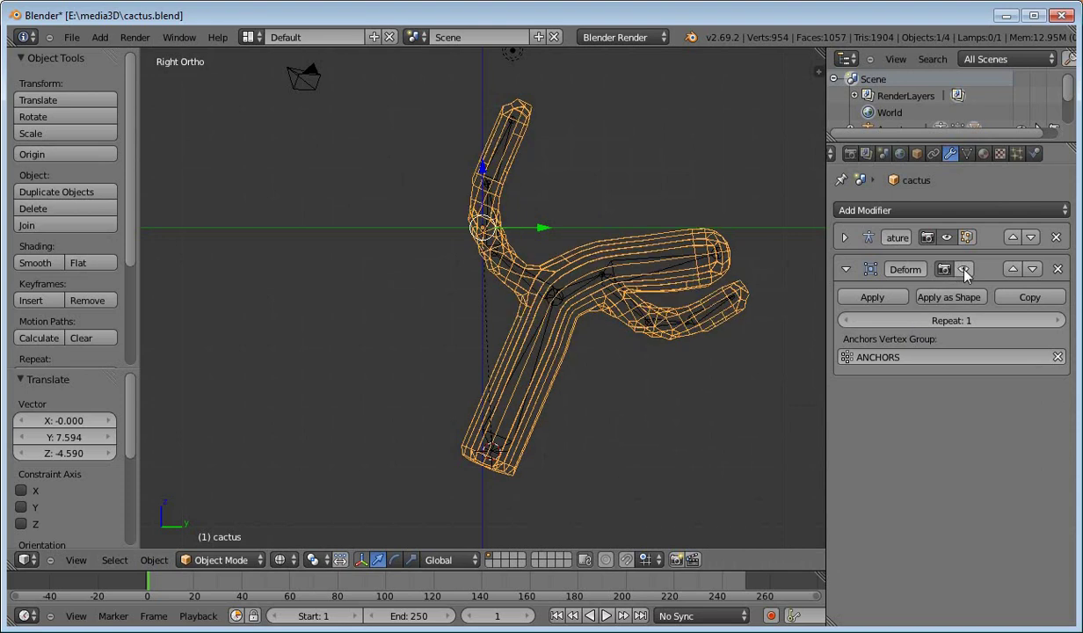
Compare the posed cactus with and without its Laplacian Deform modifier, check the armature bones, and reselect the cactus.
click(965, 271)
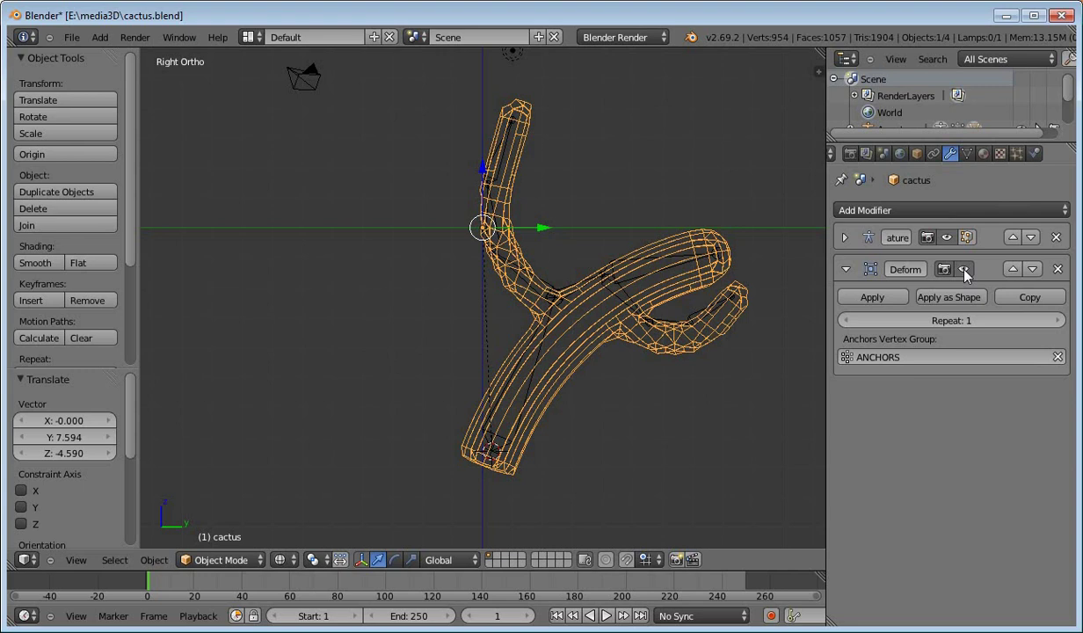
click(964, 271)
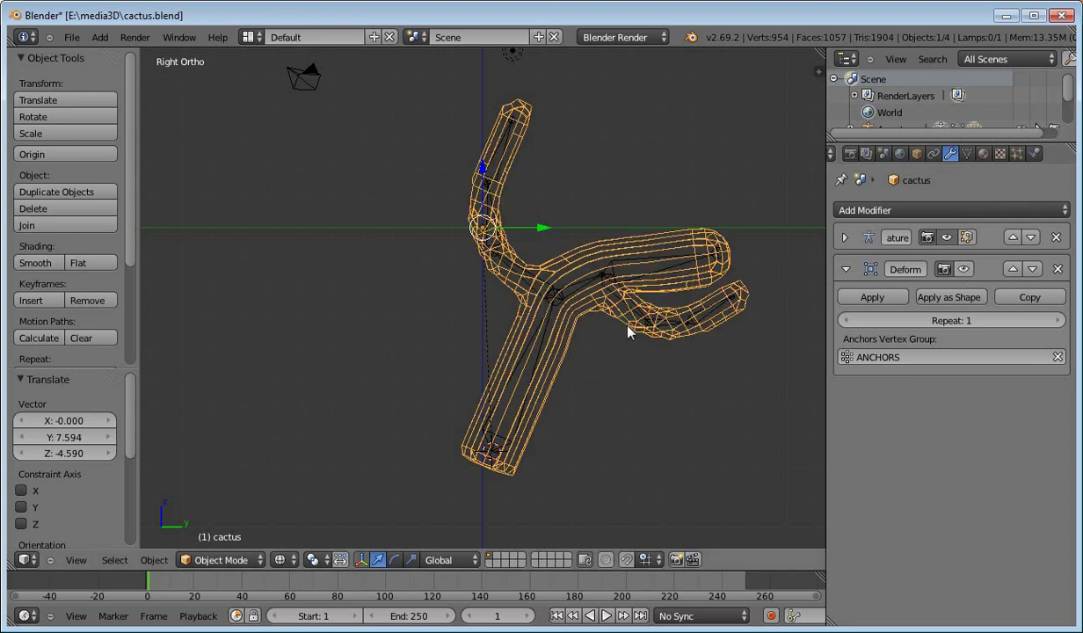
right_click(639, 274)
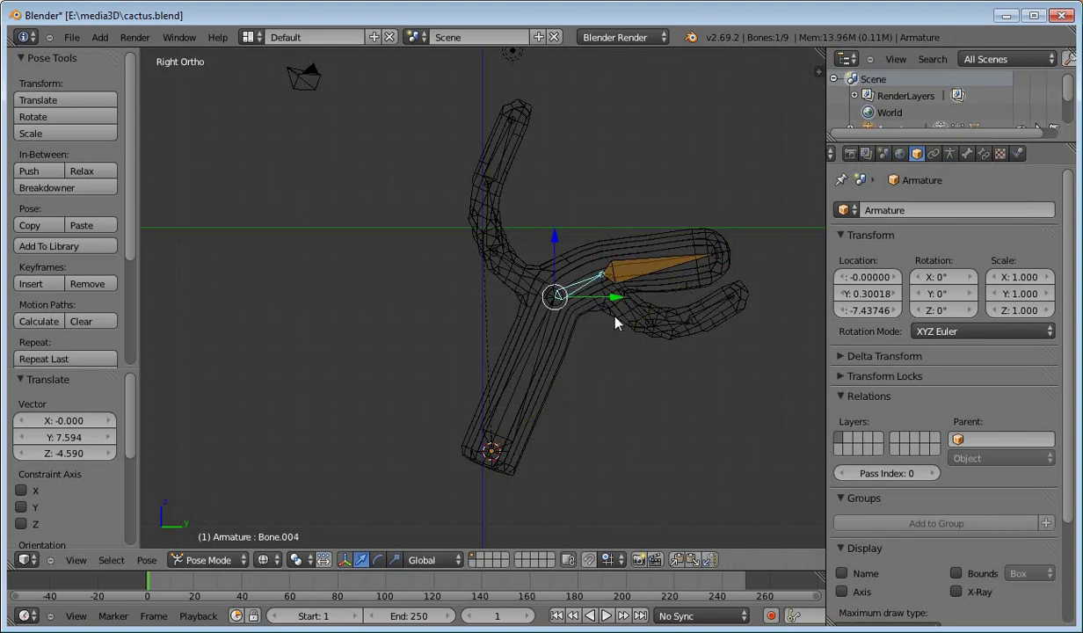
right_click(616, 323)
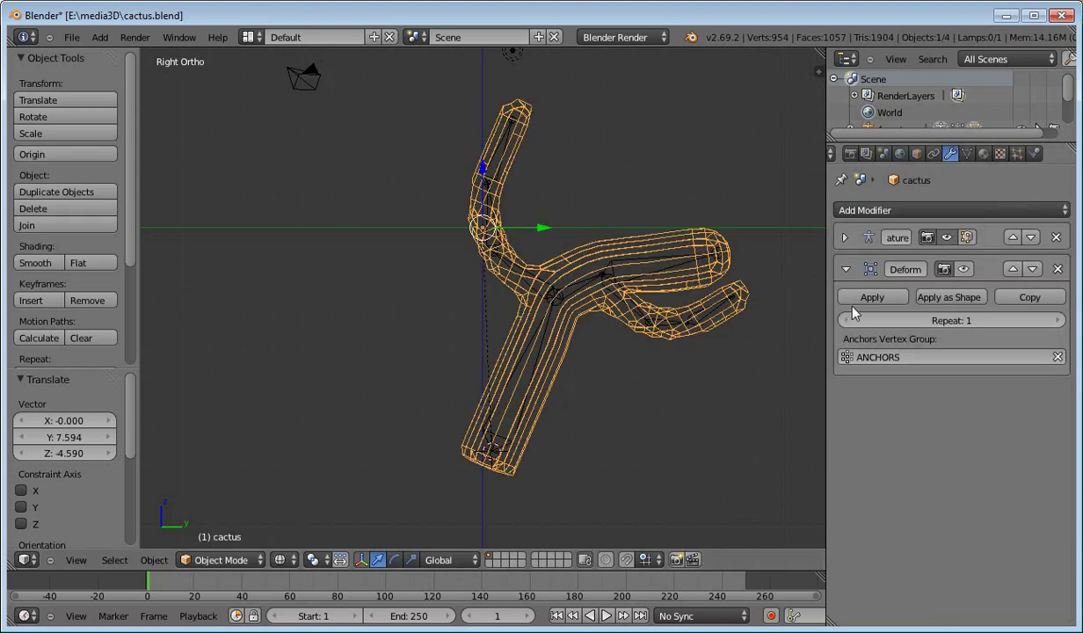
Invert the vertex selection of the cactus mesh in Edit Mode to show the non-anchor vertices, and return to Object Mode.
key(Tab)
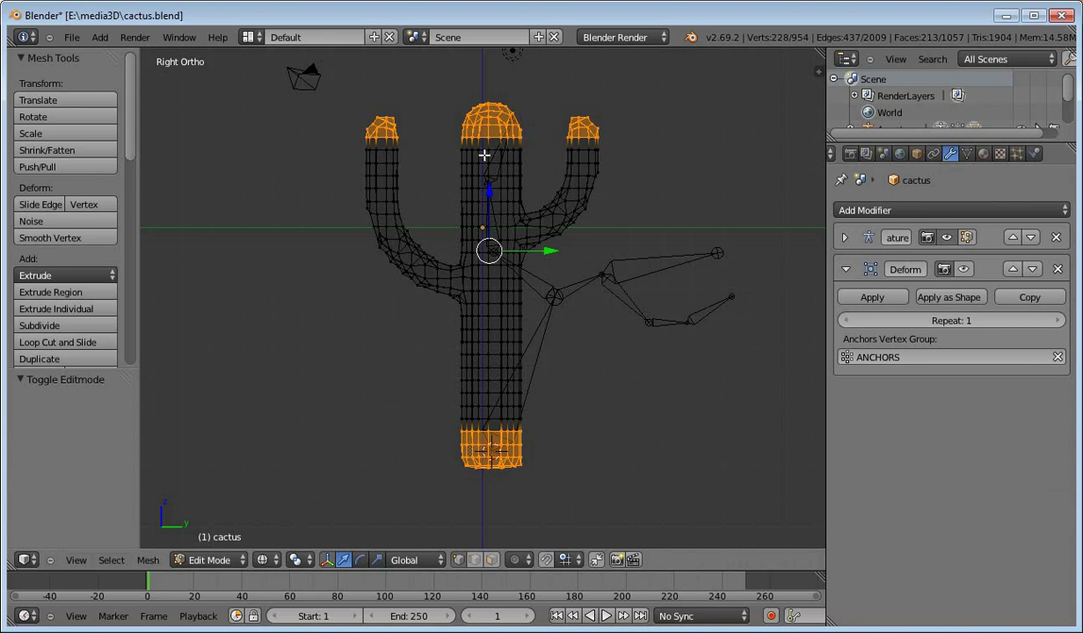
key(w)
click(482, 167)
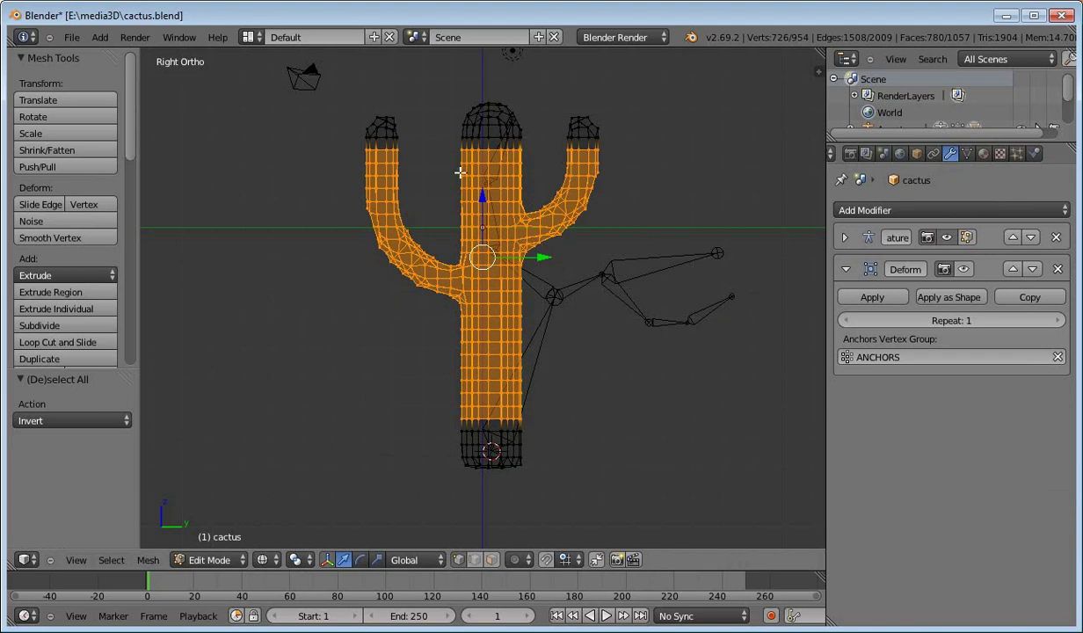
key(Tab)
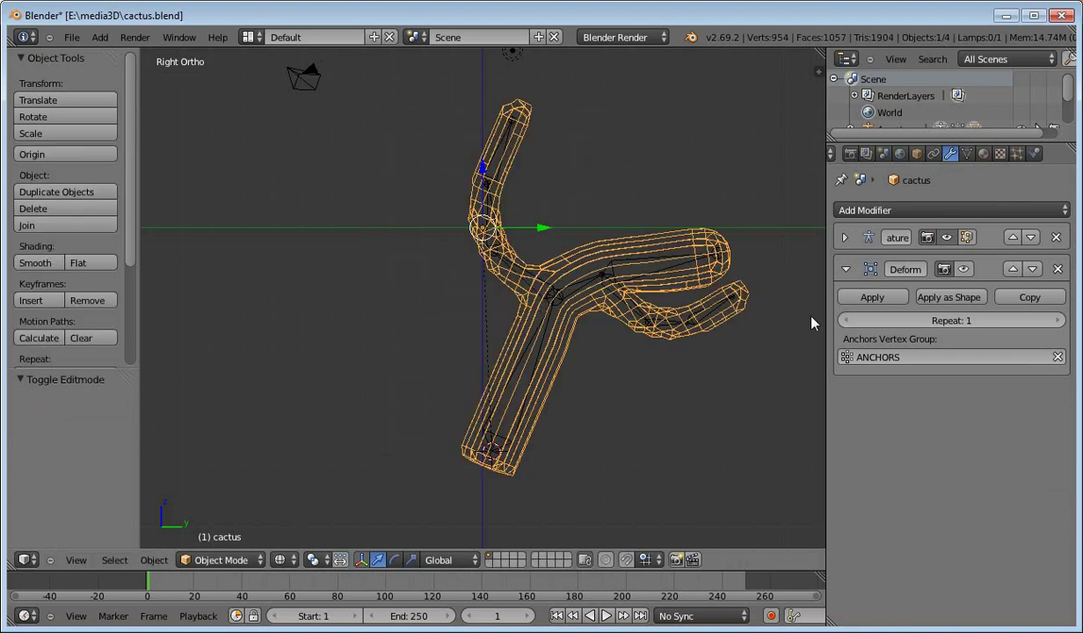
Turn on the viewport display of the cactus's Laplacian Deform modifier and inspect the deformed cactus from the top and right views.
click(962, 272)
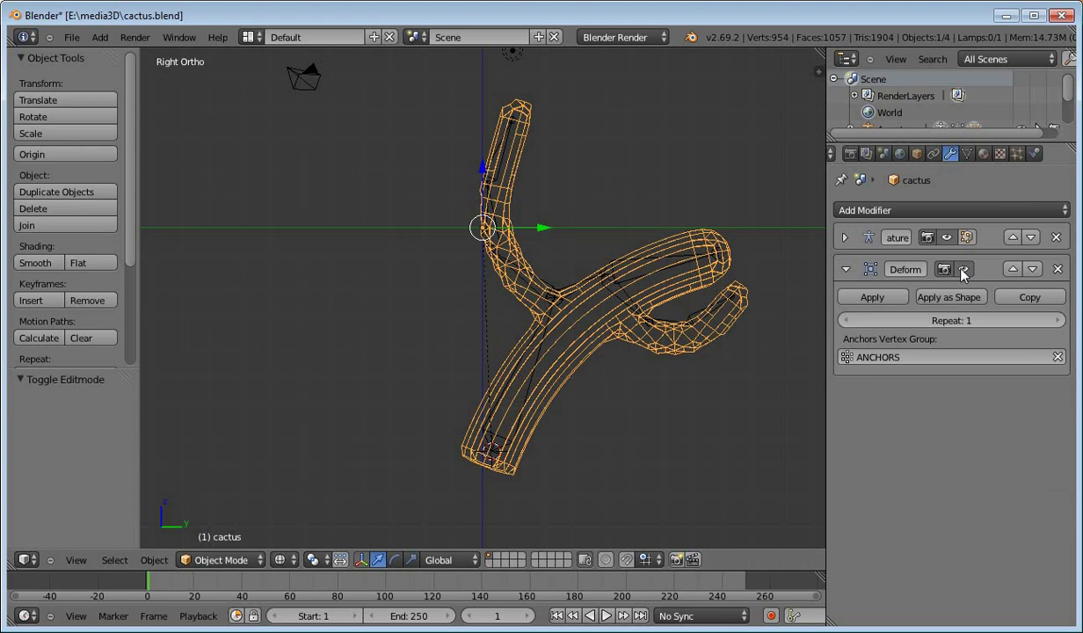
click(962, 272)
click(962, 271)
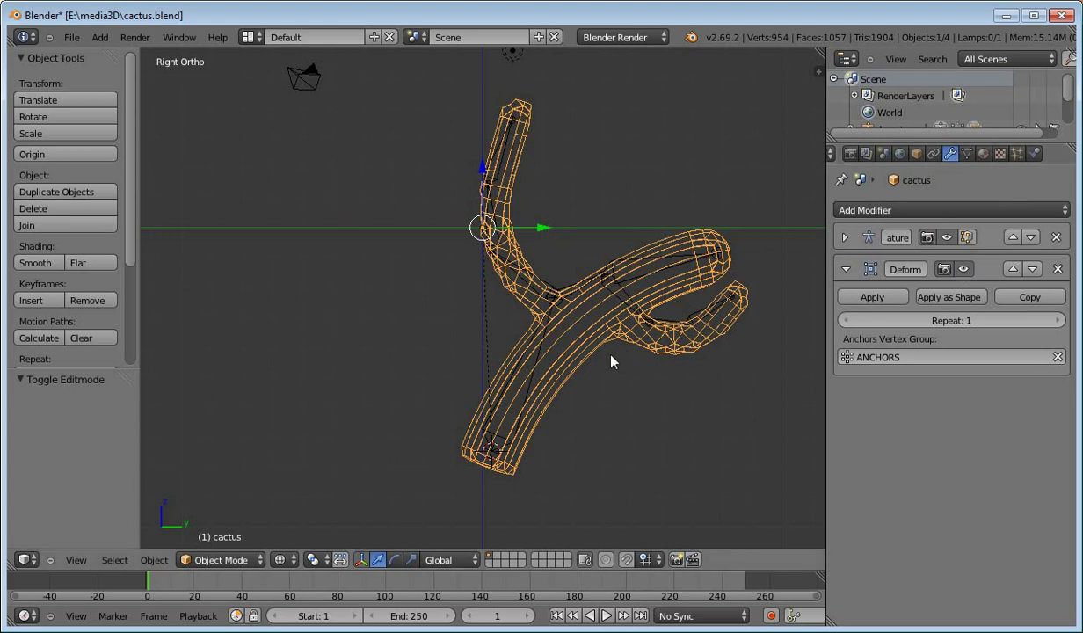
middle_drag(579, 376, 615, 373)
key(KP_7)
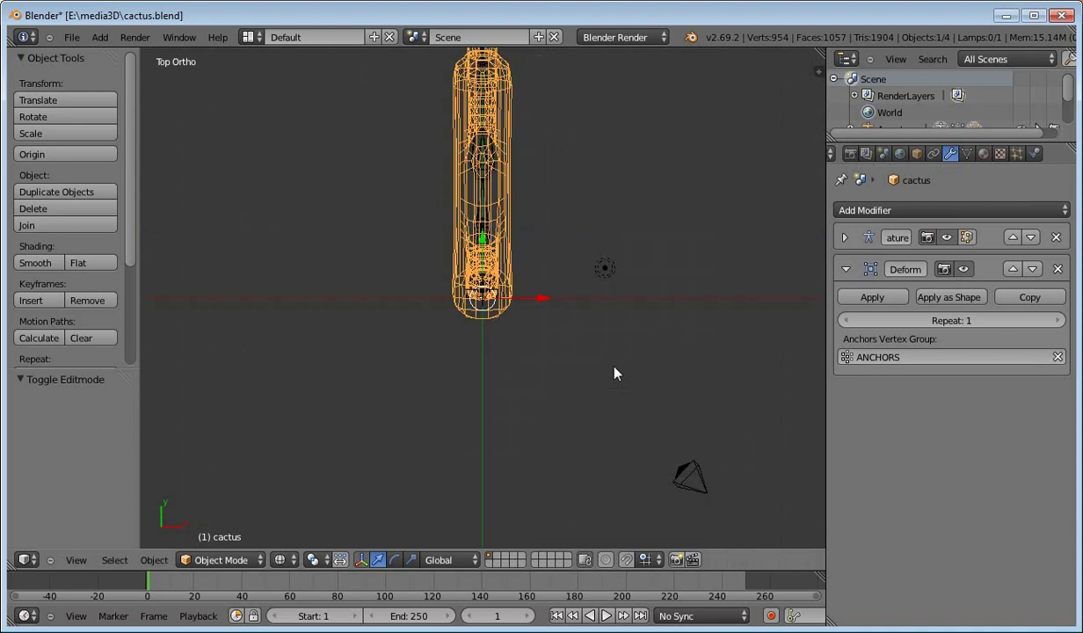
key(KP_3)
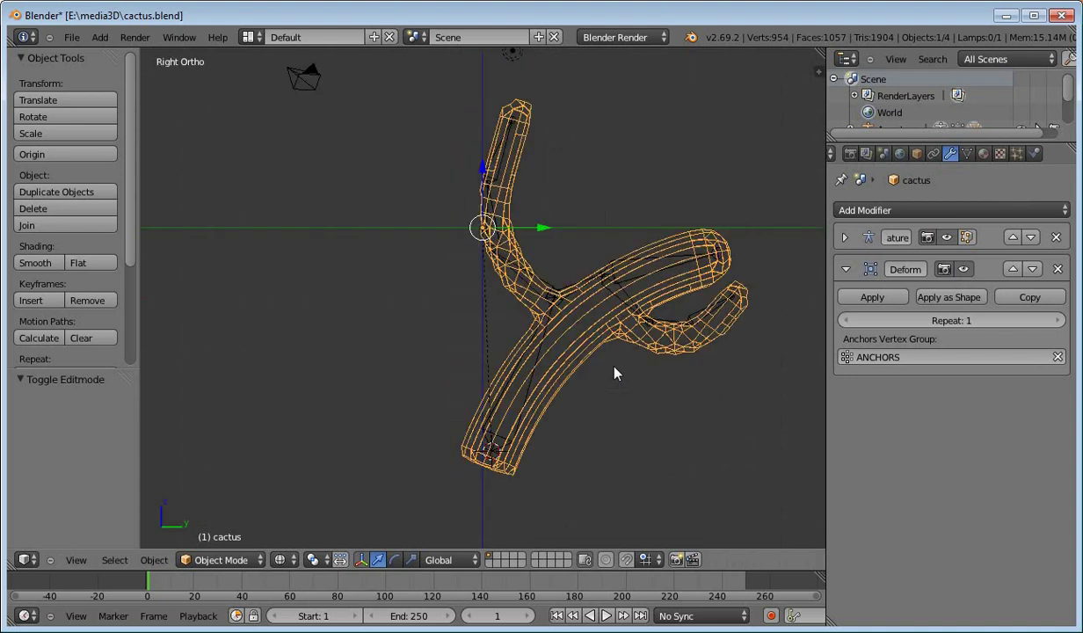